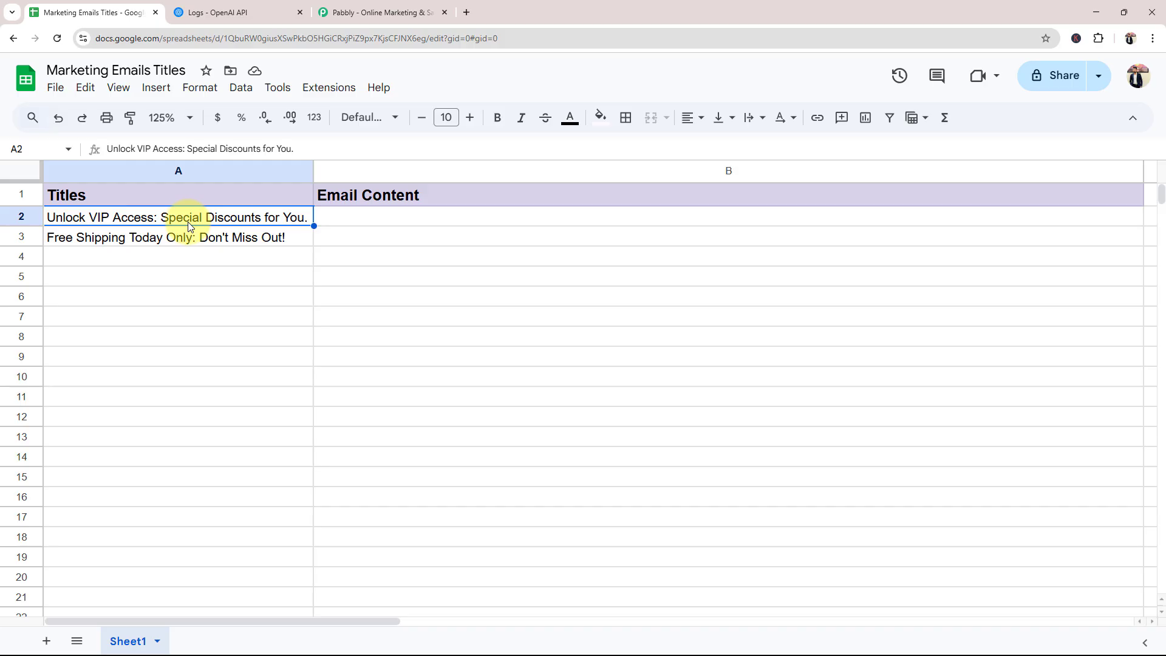
Step: Examine the OpenAI logs page and the Titles and Email Content columns of the Marketing Emails Titles spreadsheet
click(200, 6)
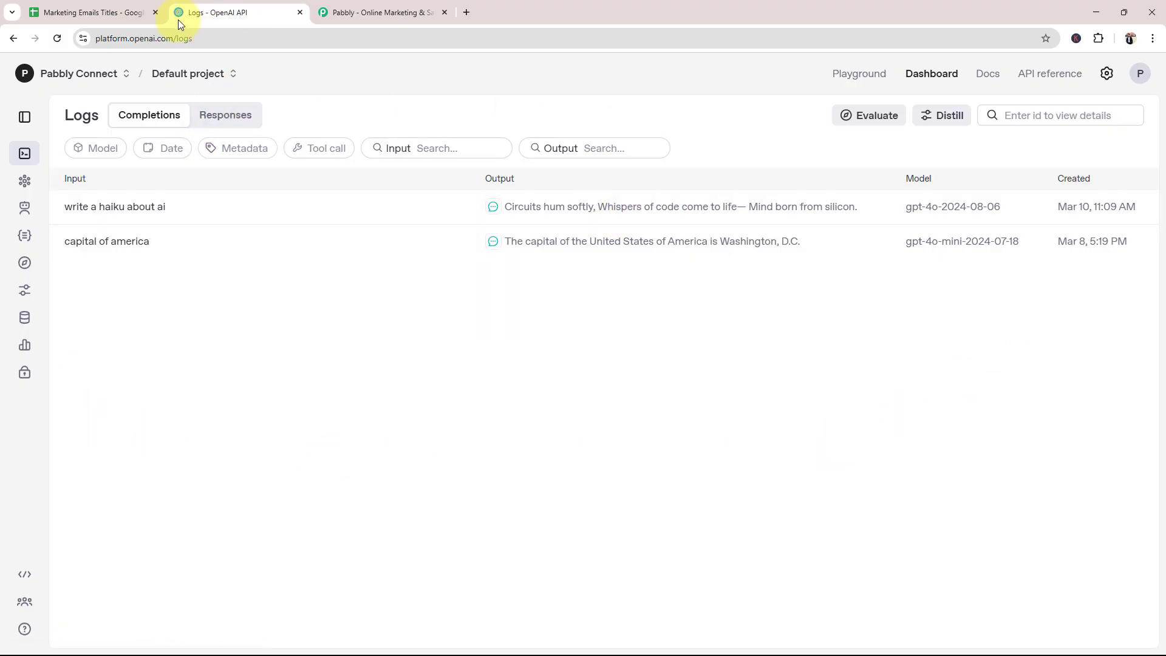
click(100, 11)
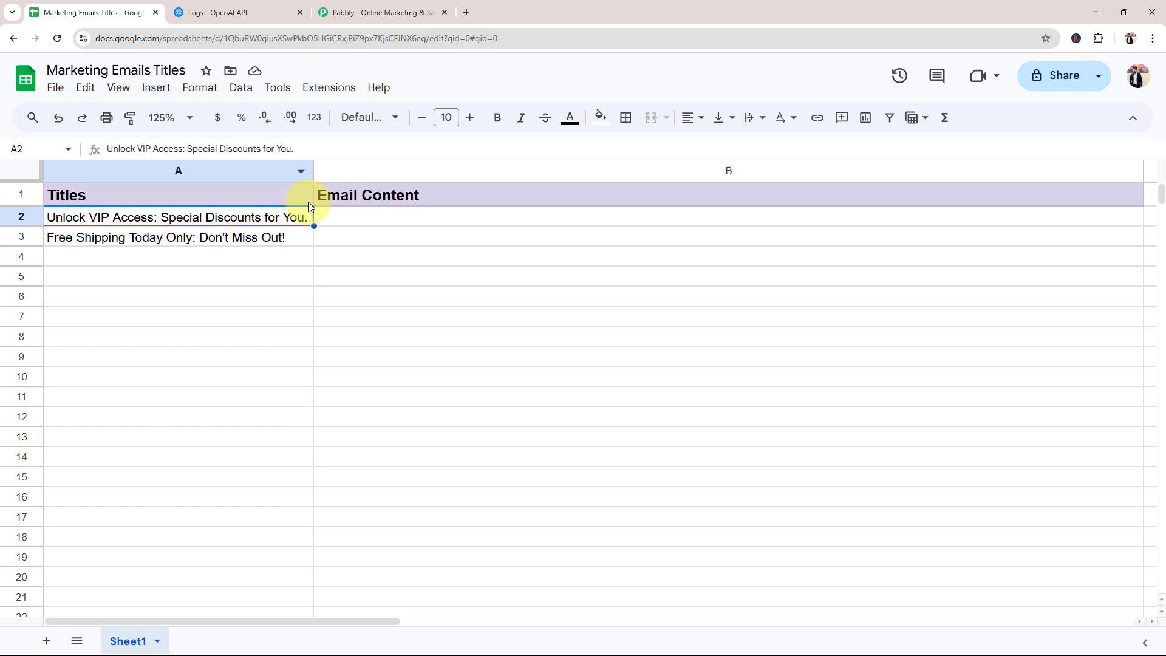
click(336, 224)
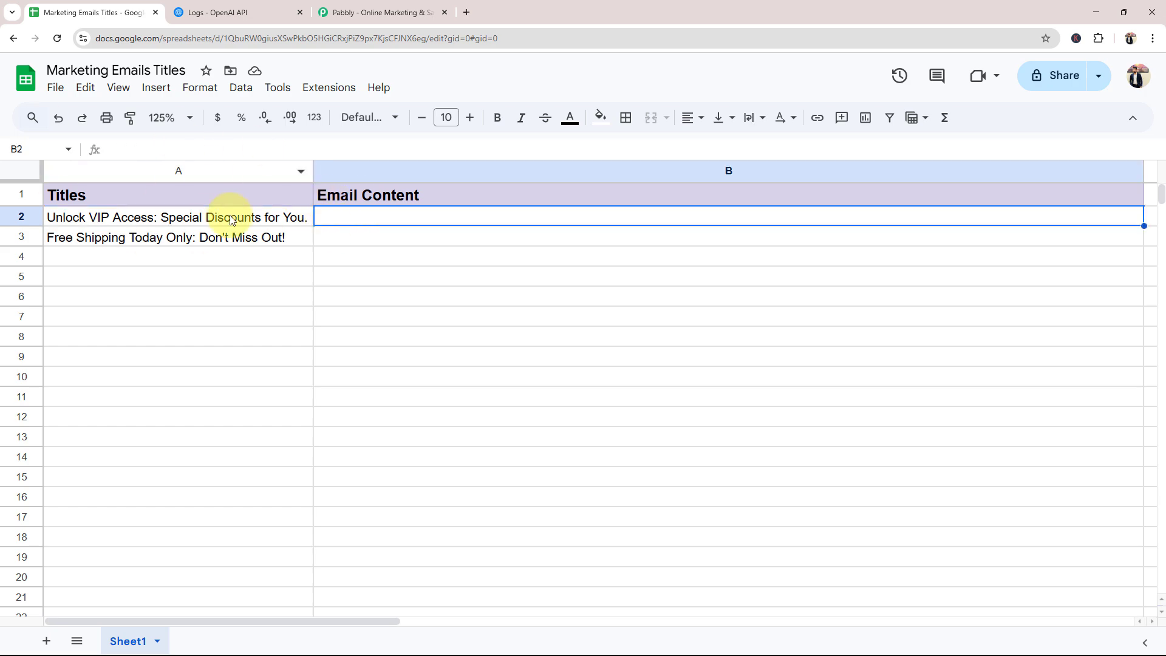
Step: Switch to the Pabbly website, sign in and open Pabbly Connect
click(336, 12)
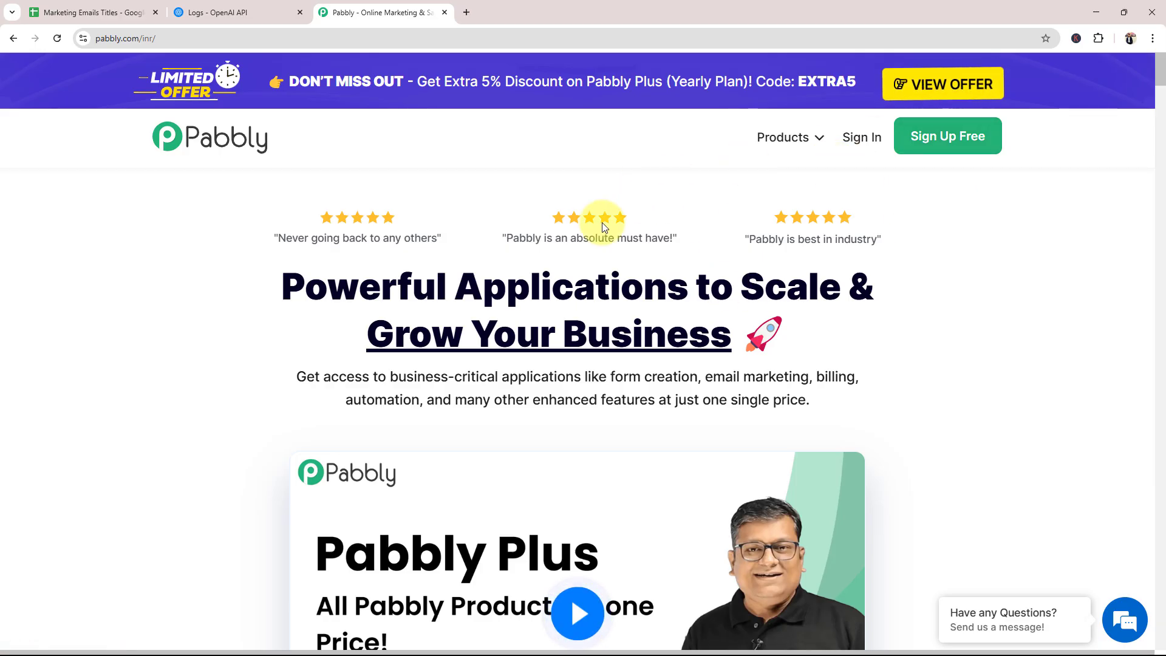
click(853, 140)
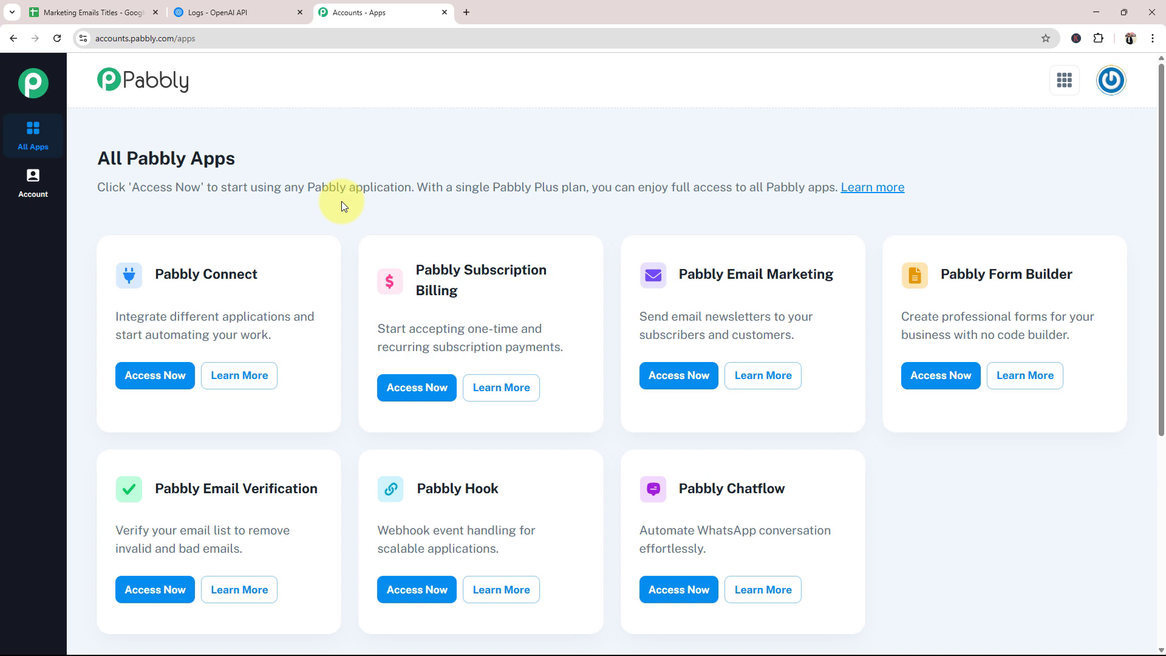
click(163, 386)
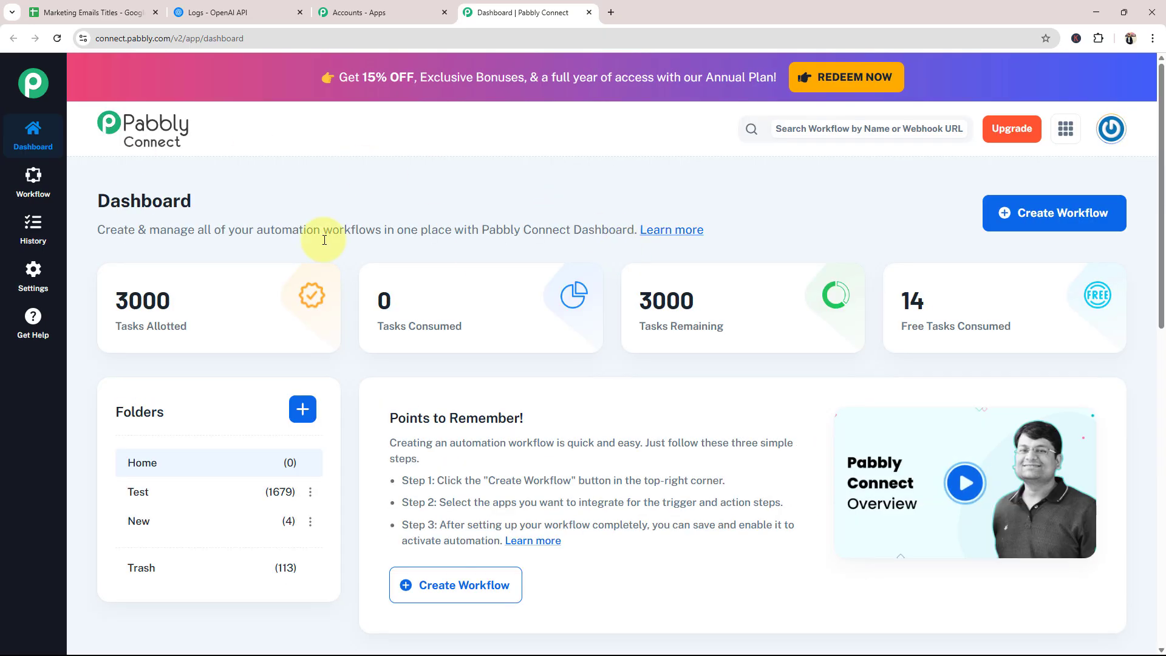
Step: Create a workflow named "Write Marketing Emails in Seconds Using AI Agent" in the Home folder
click(1009, 213)
drag(500, 312, 372, 316)
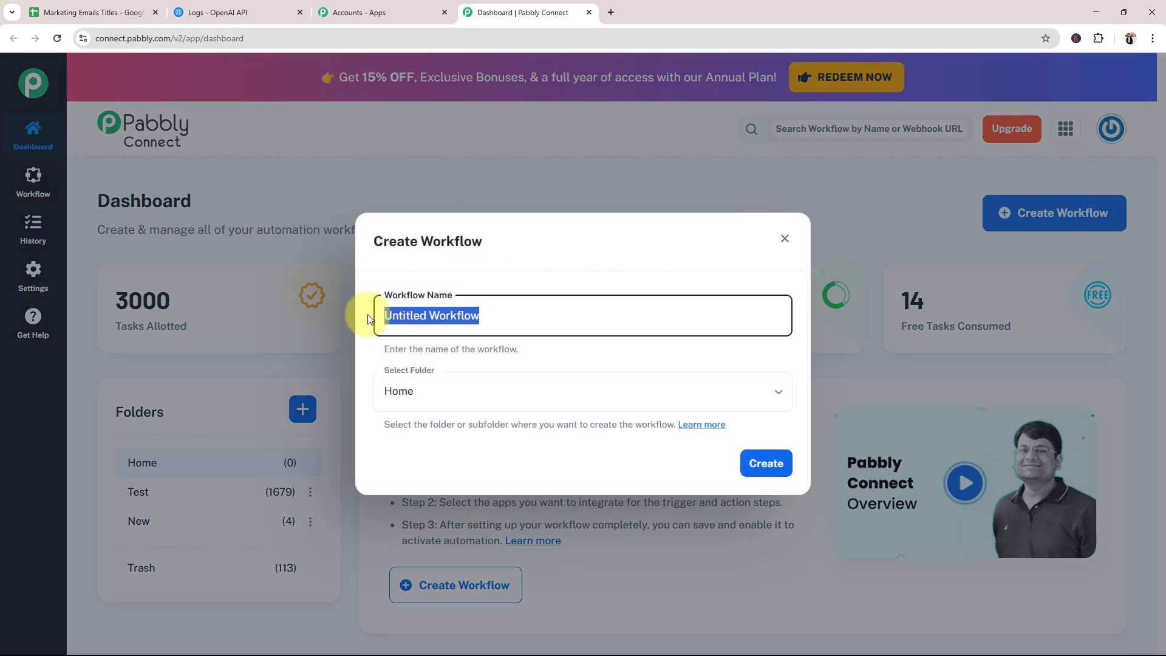
key(BackSpace)
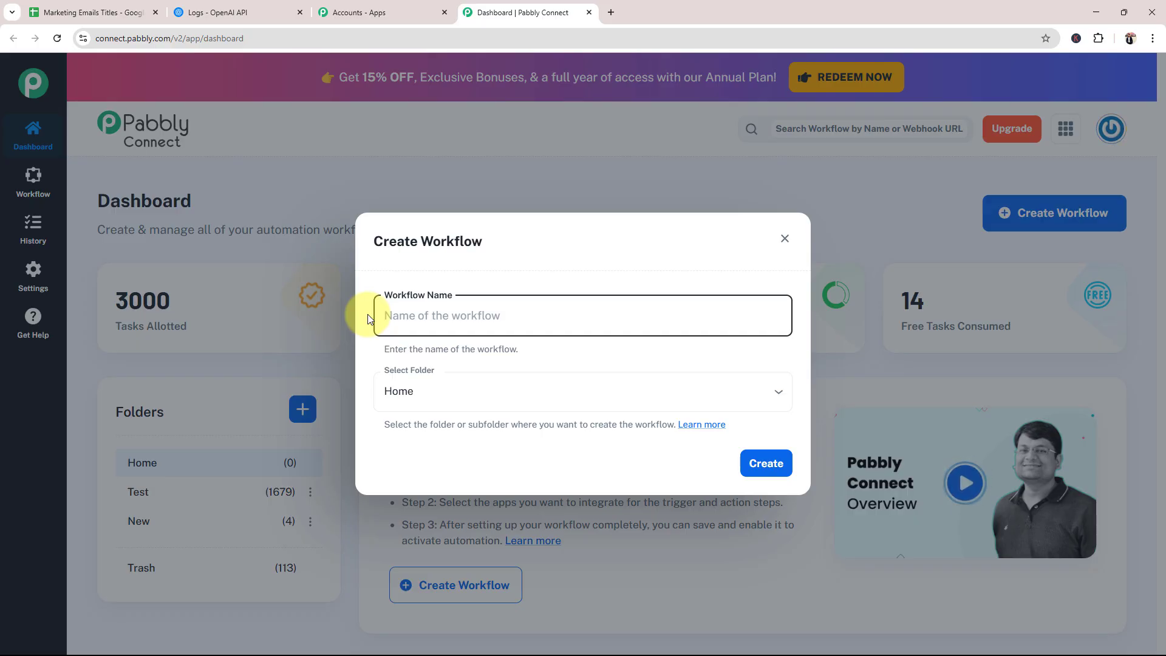
text(Write Marketing Emails in Seconds Using AI Agent)
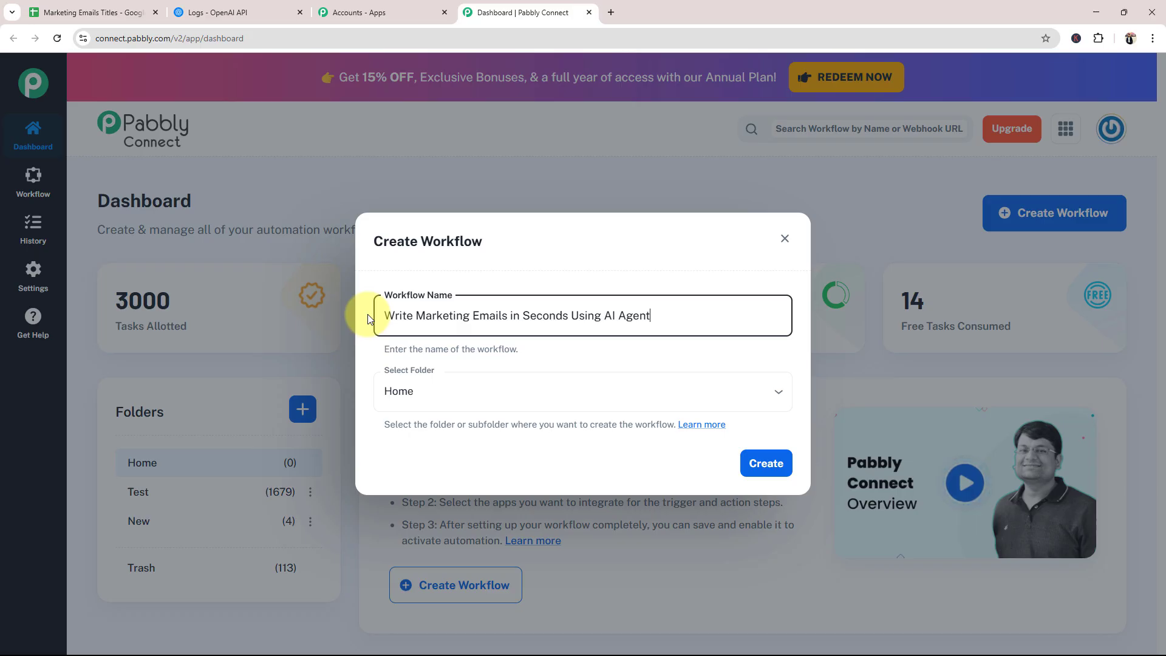
click(455, 396)
click(410, 428)
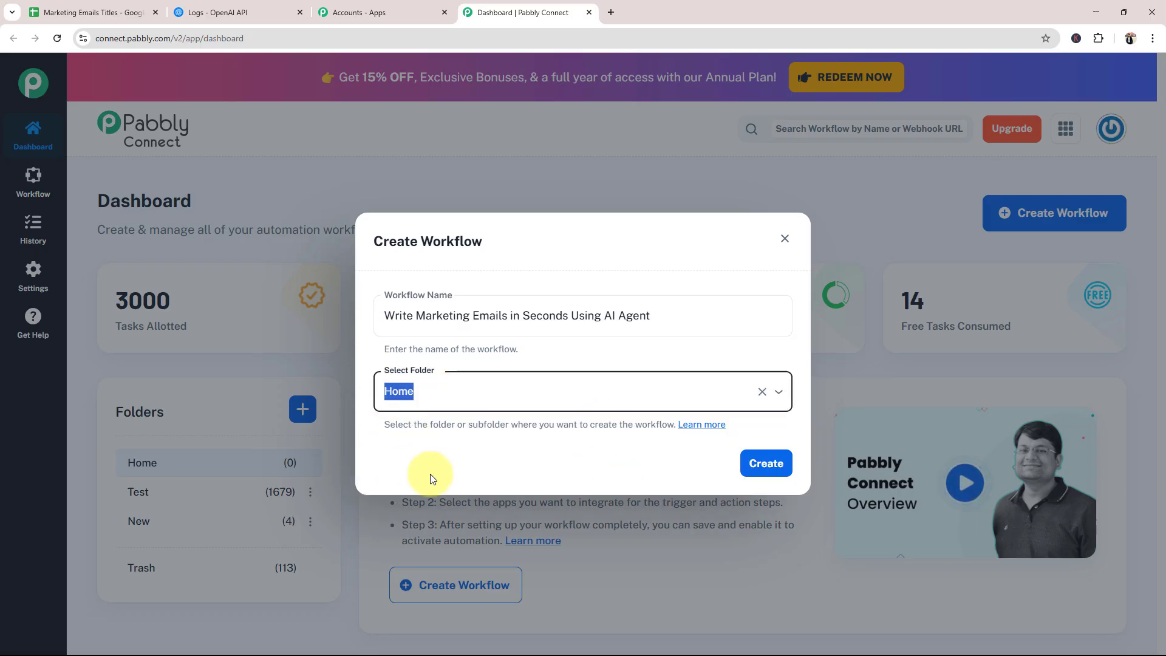
click(762, 464)
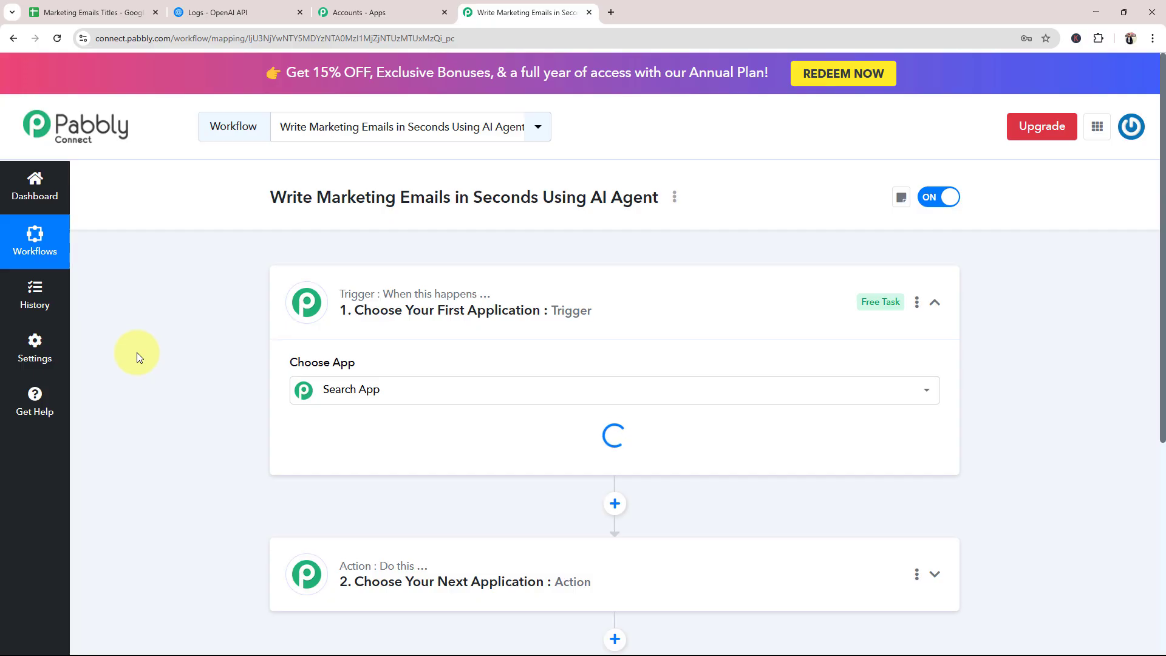
Step: Collapse the workflow's trigger step and review the email titles in the spreadsheet and the OpenAI logs
click(557, 296)
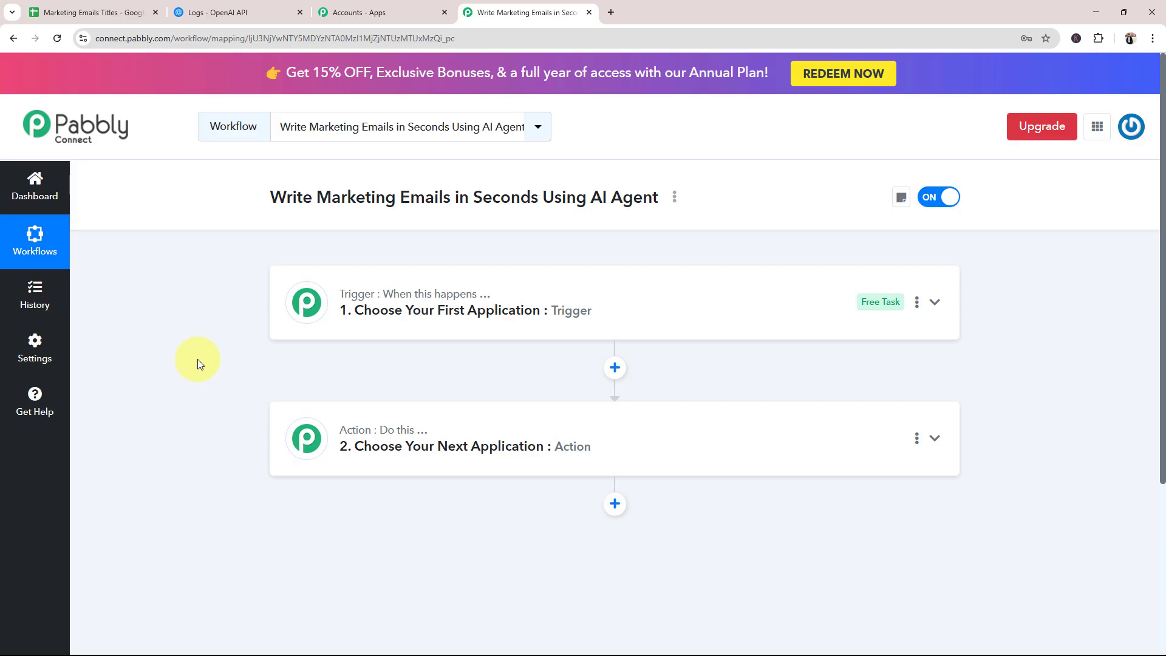
click(70, 12)
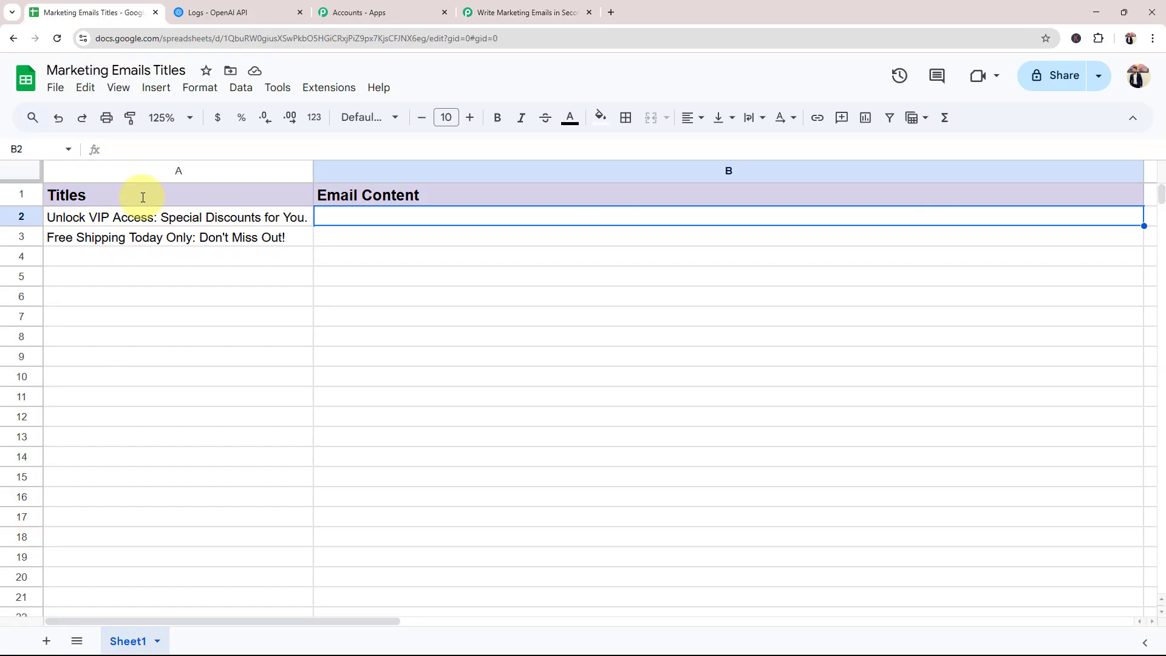
click(214, 382)
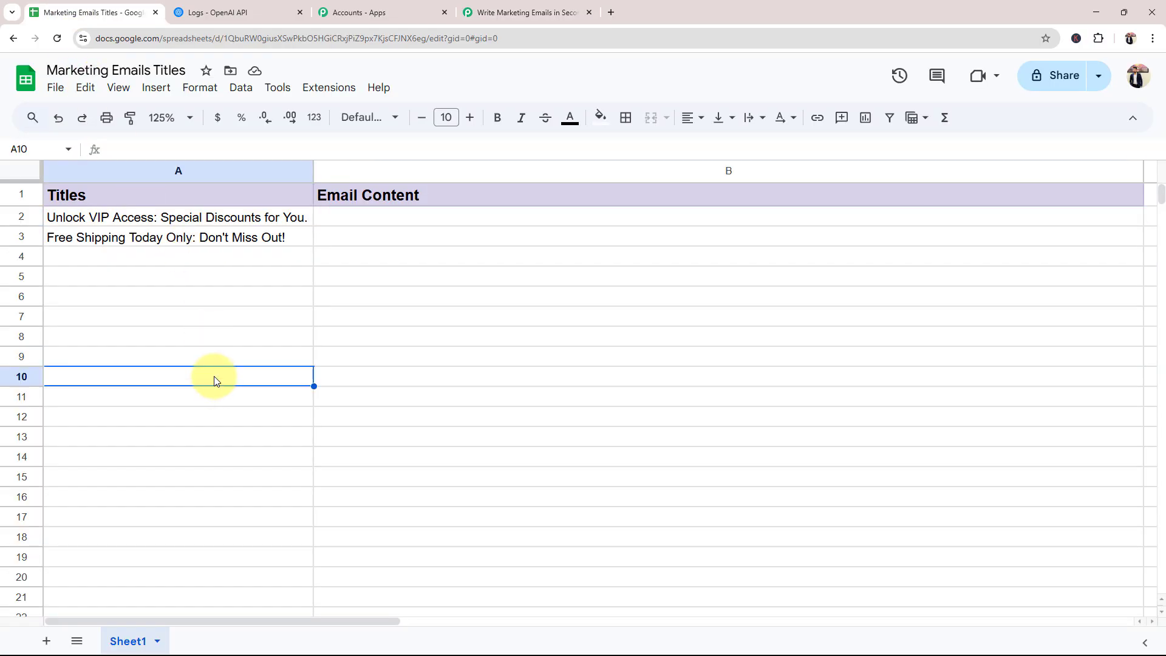
click(128, 228)
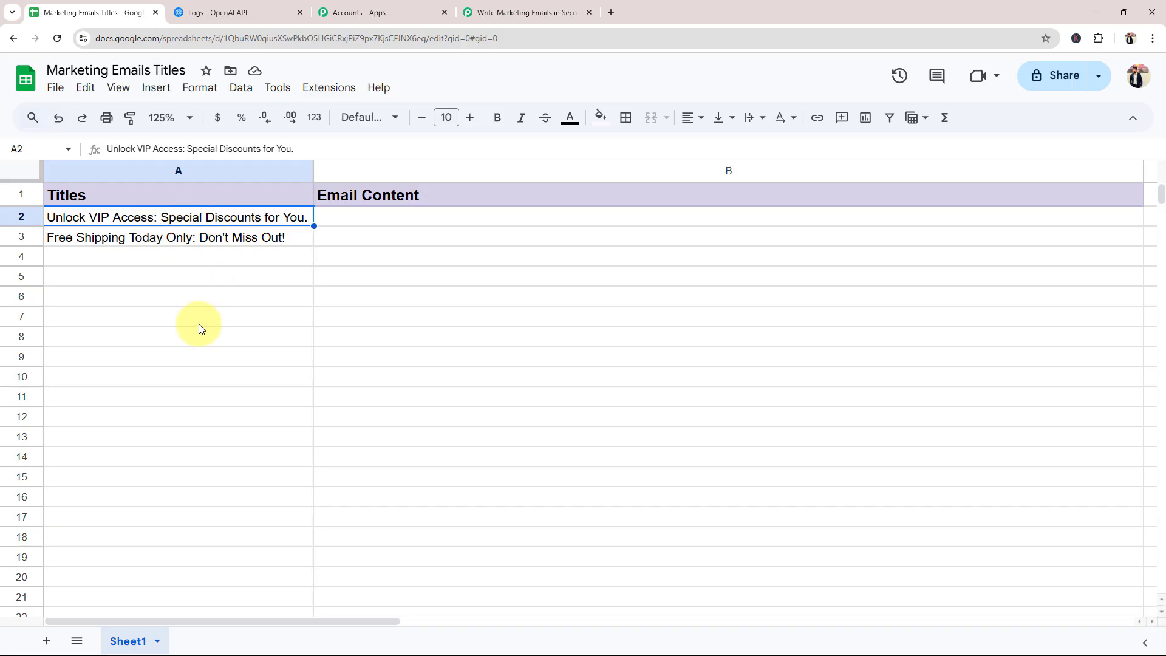
click(229, 12)
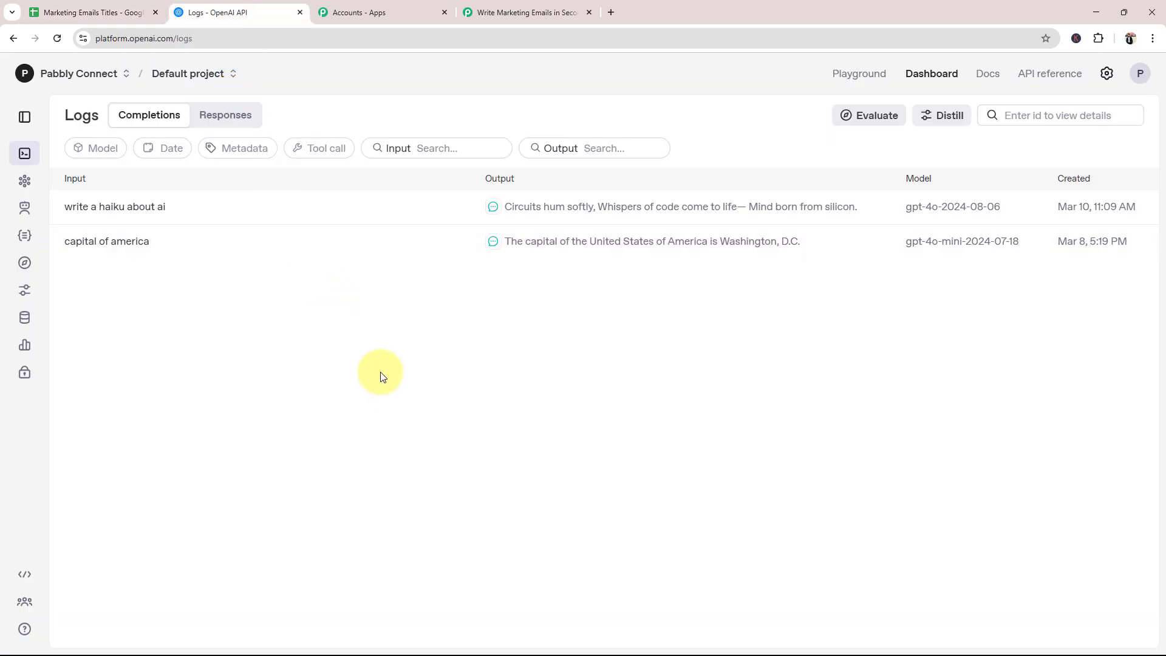
click(121, 13)
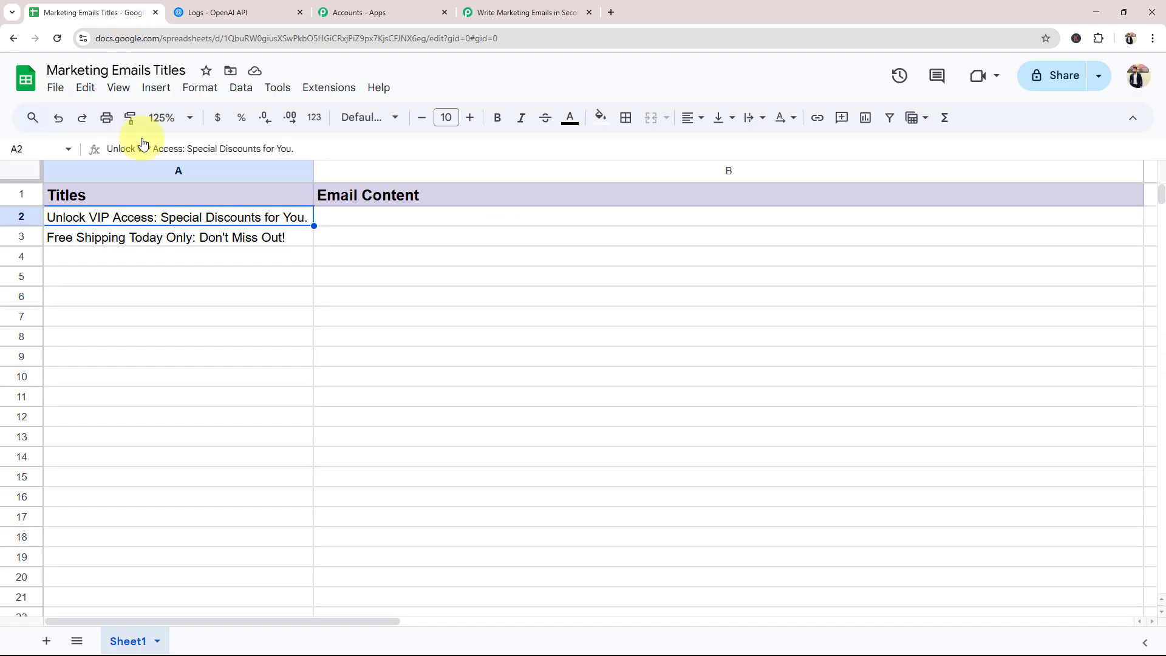
click(360, 226)
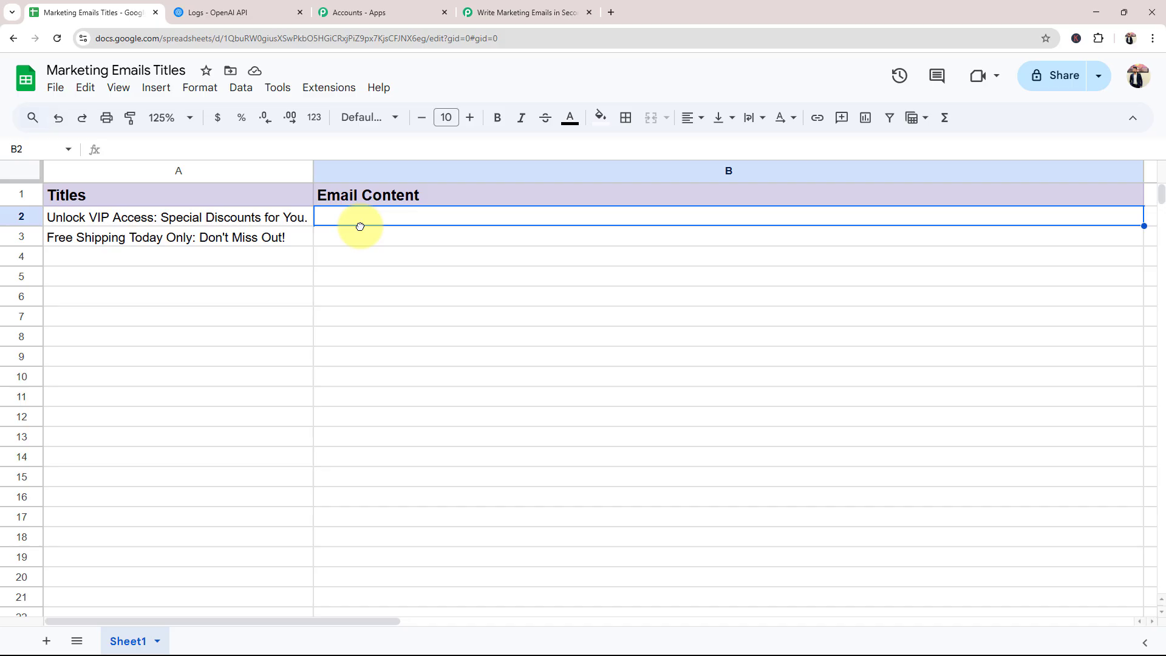
Step: In the Pabbly Connect workflow, set the trigger to Google Sheets with the event New or Updated Spreadsheet Row
click(489, 12)
click(390, 299)
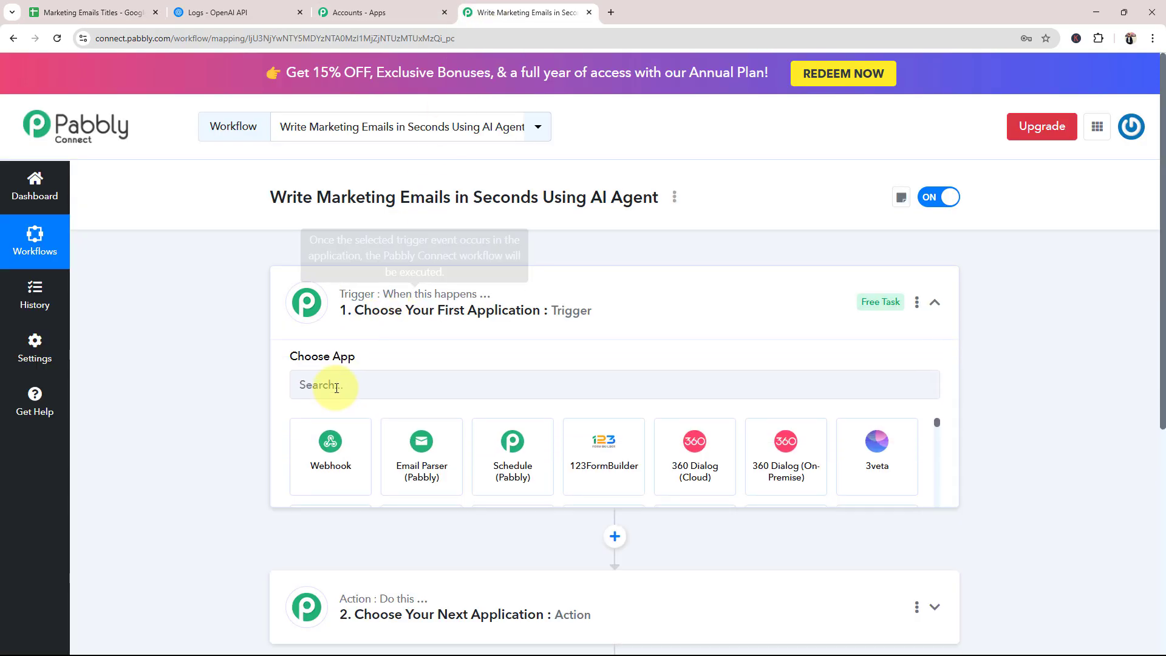
click(332, 388)
text(Google)
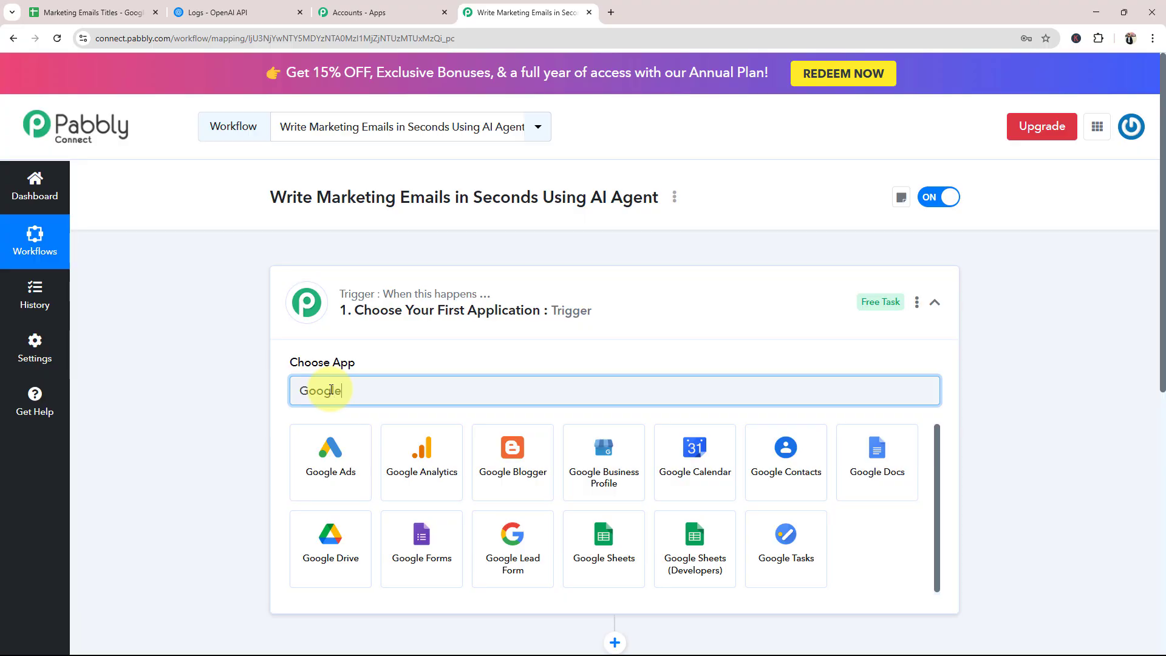
click(576, 543)
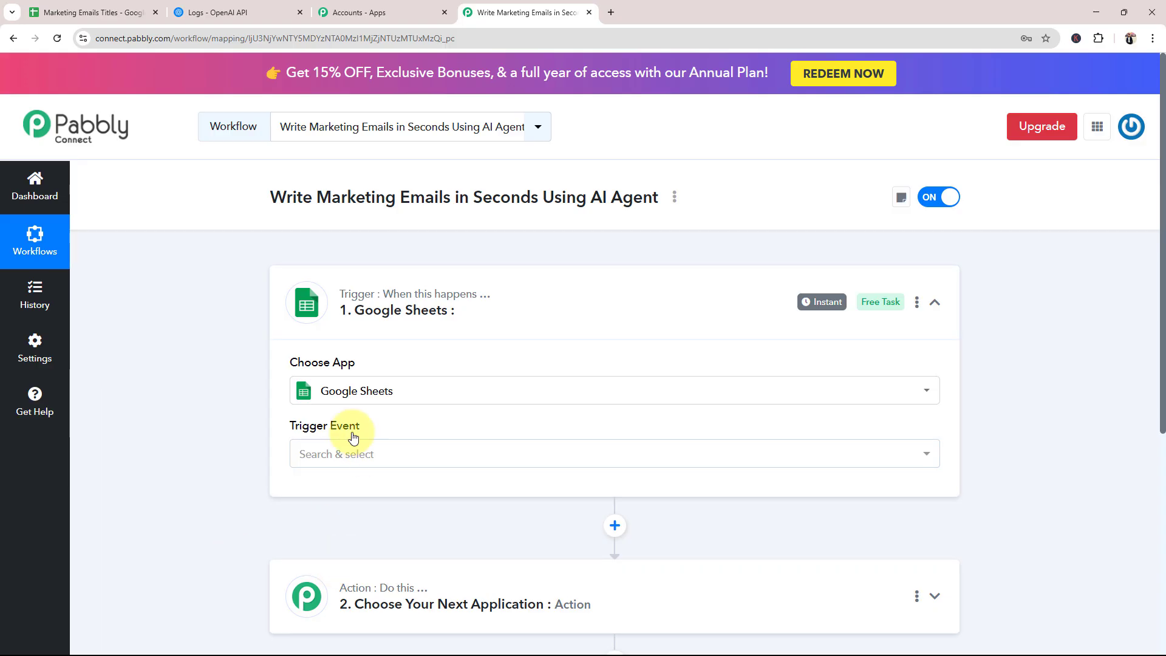
click(342, 456)
click(338, 464)
click(339, 464)
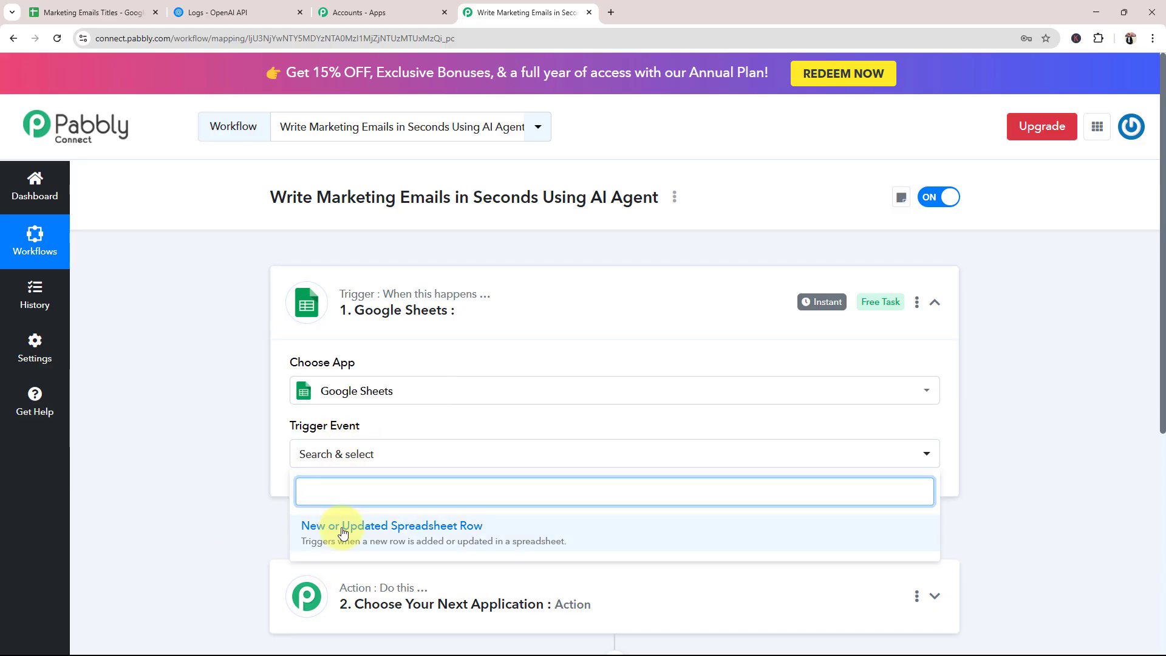
click(338, 523)
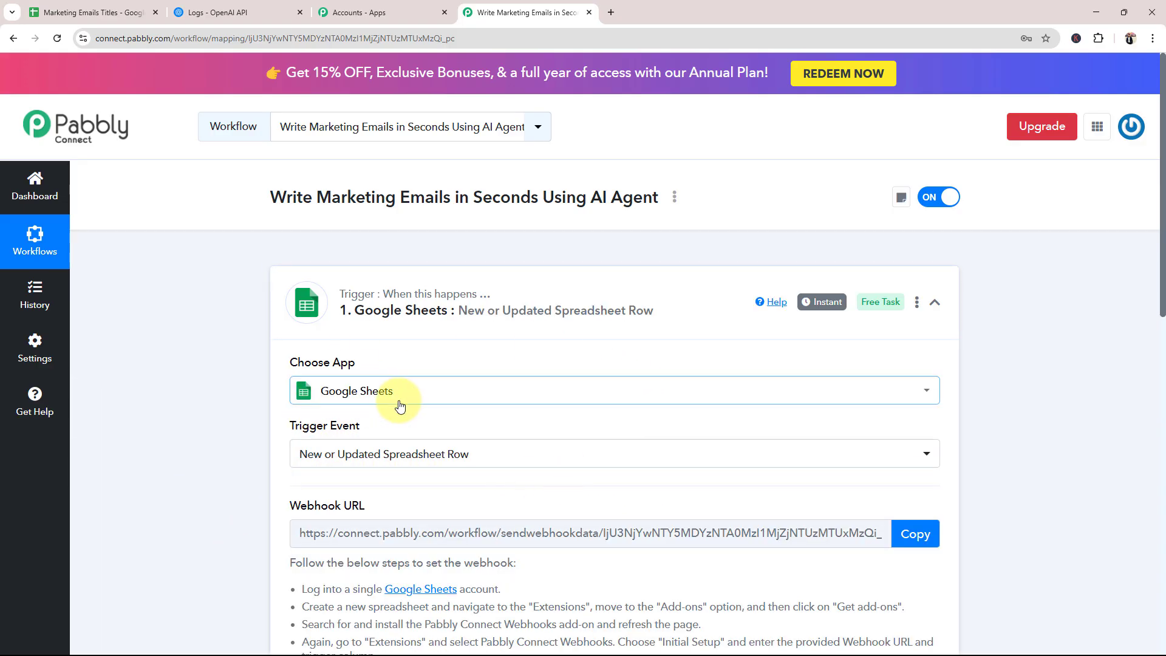
scroll(273, 458, down, 2)
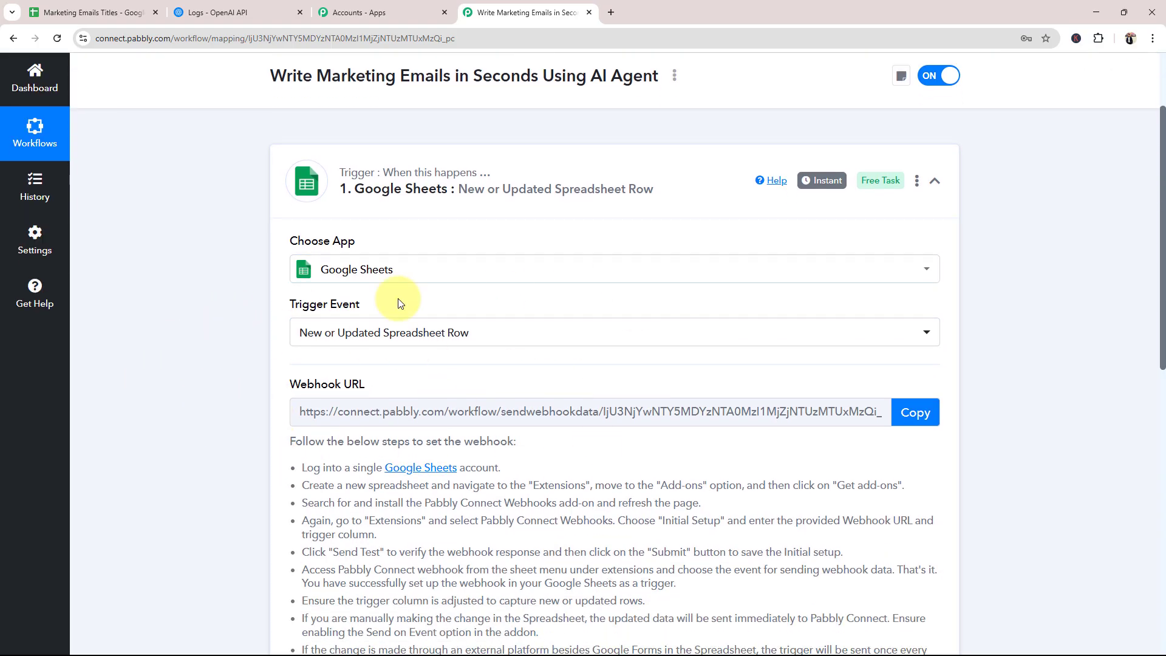
click(438, 208)
Step: Set the workflow's first action to OpenAI (ChatGPT, DALL-E, Whisper) with the ChatGPT event
click(378, 330)
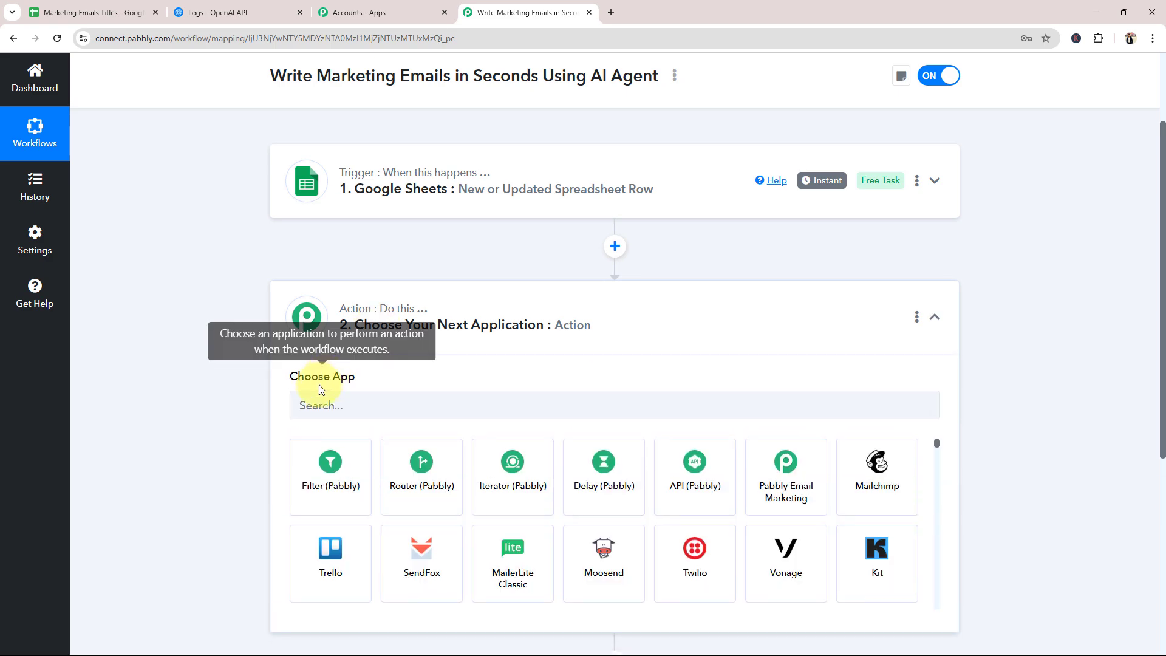
click(322, 312)
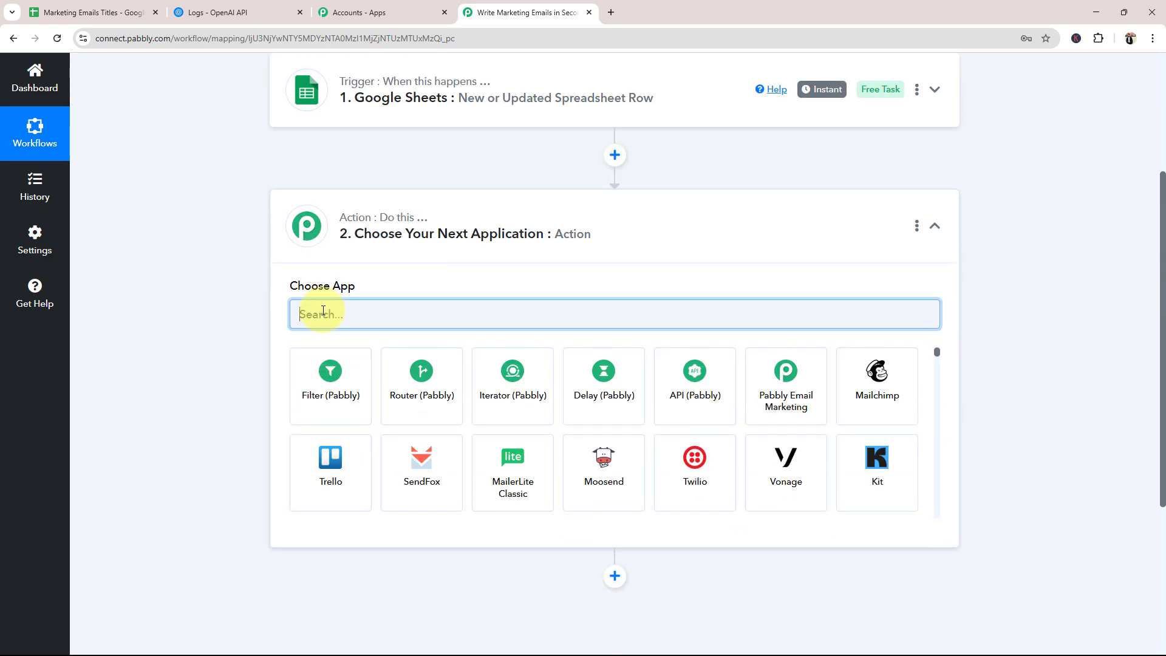
text(Open)
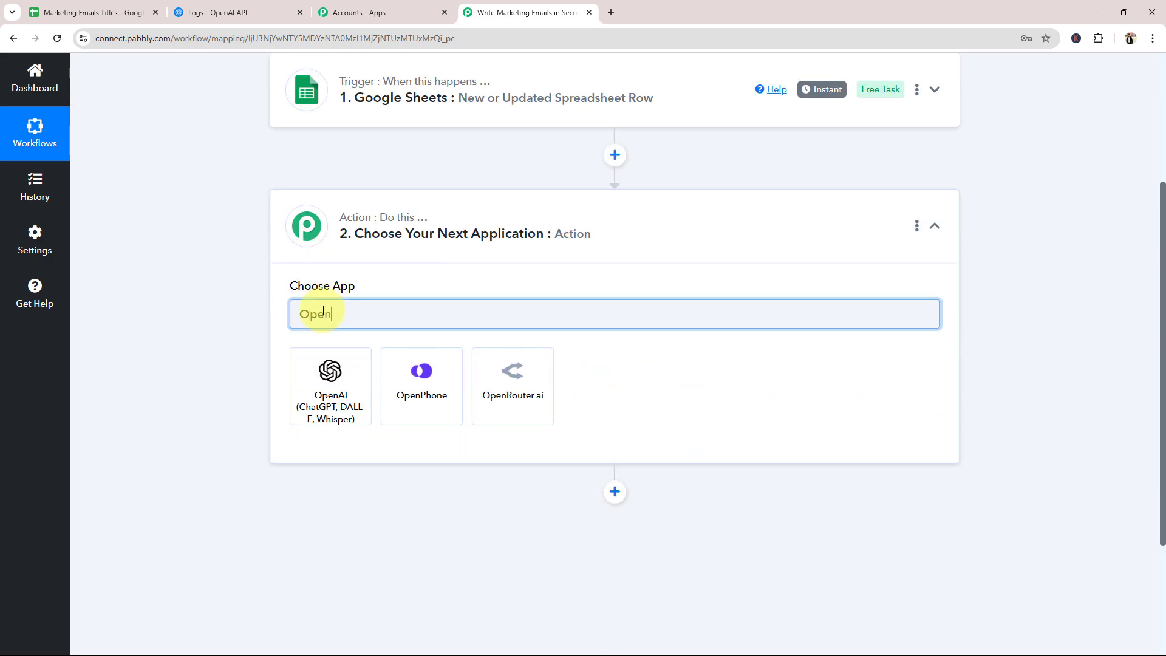
click(331, 401)
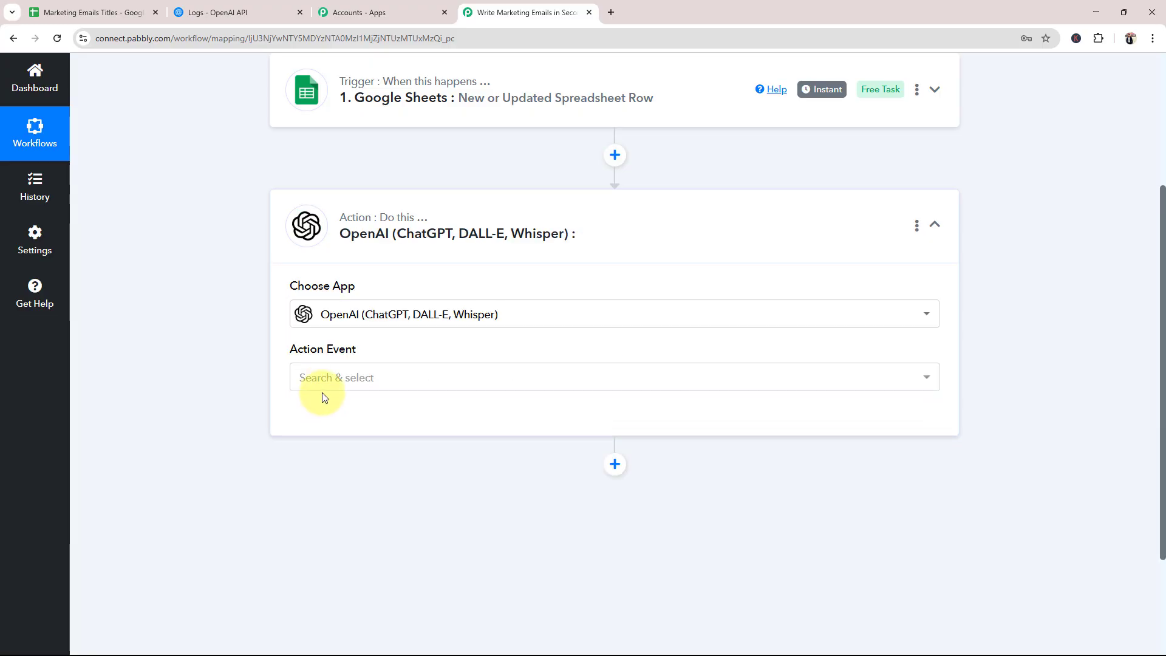
click(325, 384)
click(319, 161)
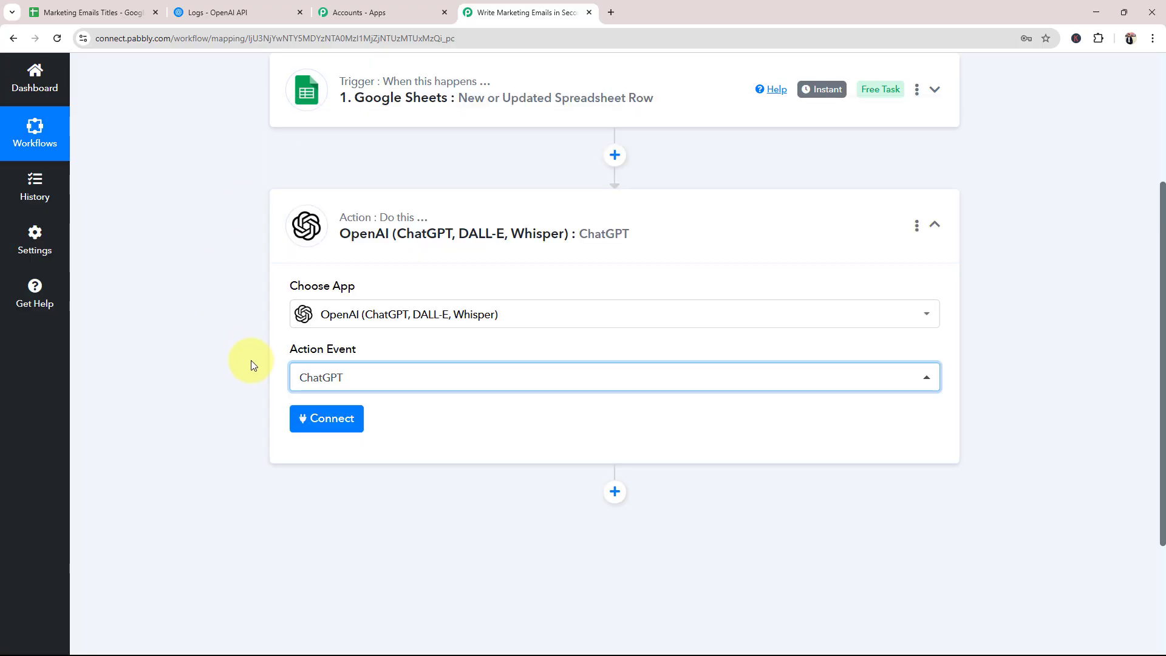
click(412, 241)
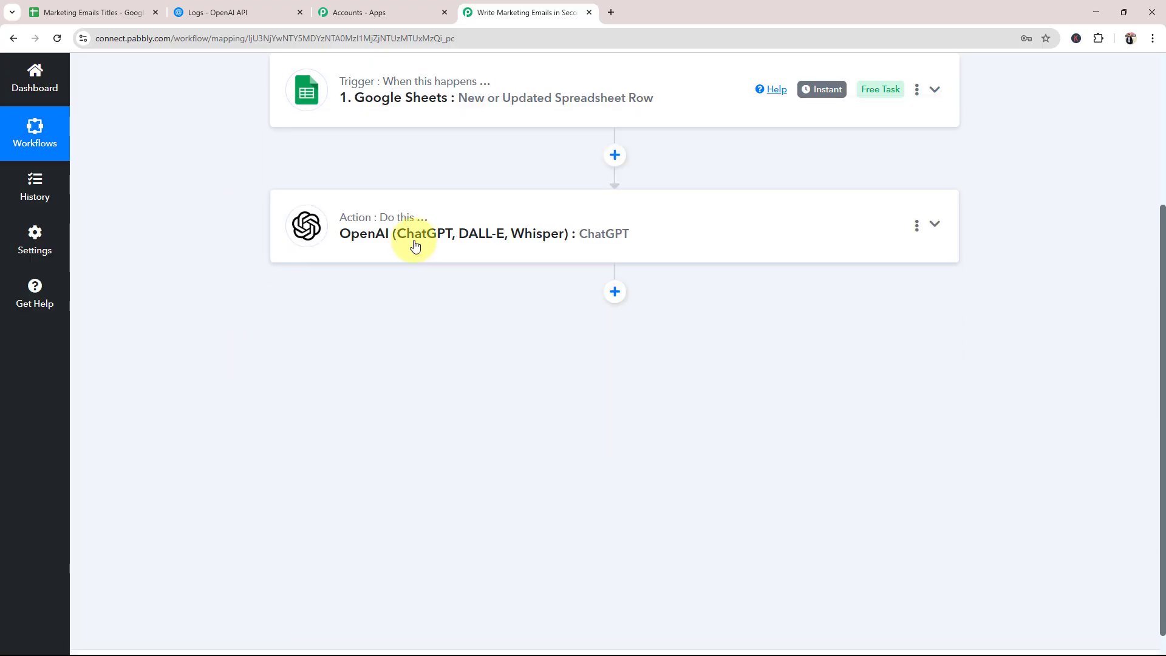
Step: Add a Google Sheets action after the ChatGPT step, and switch to the Marketing Emails Titles spreadsheet
click(615, 292)
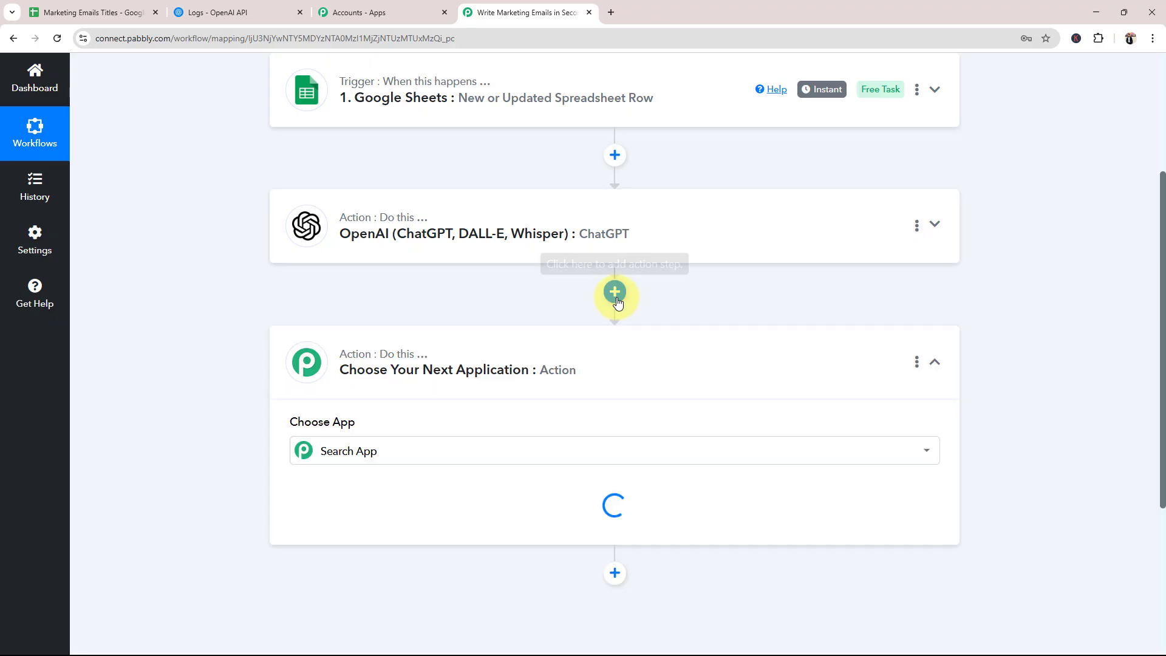
click(347, 322)
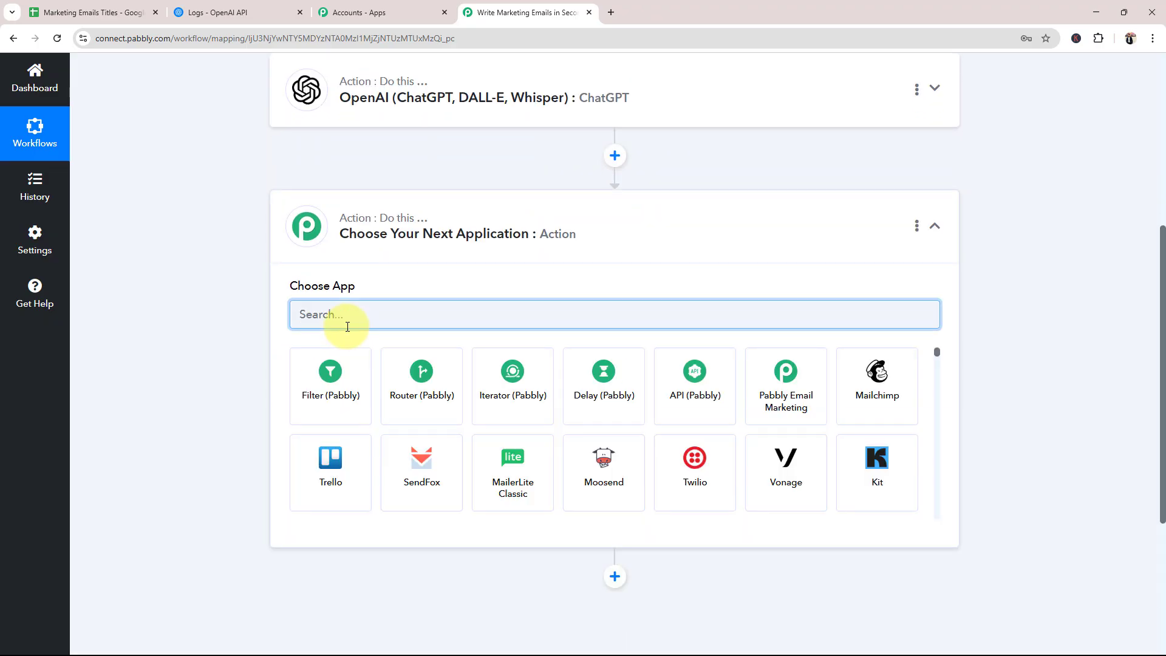
text(Googl)
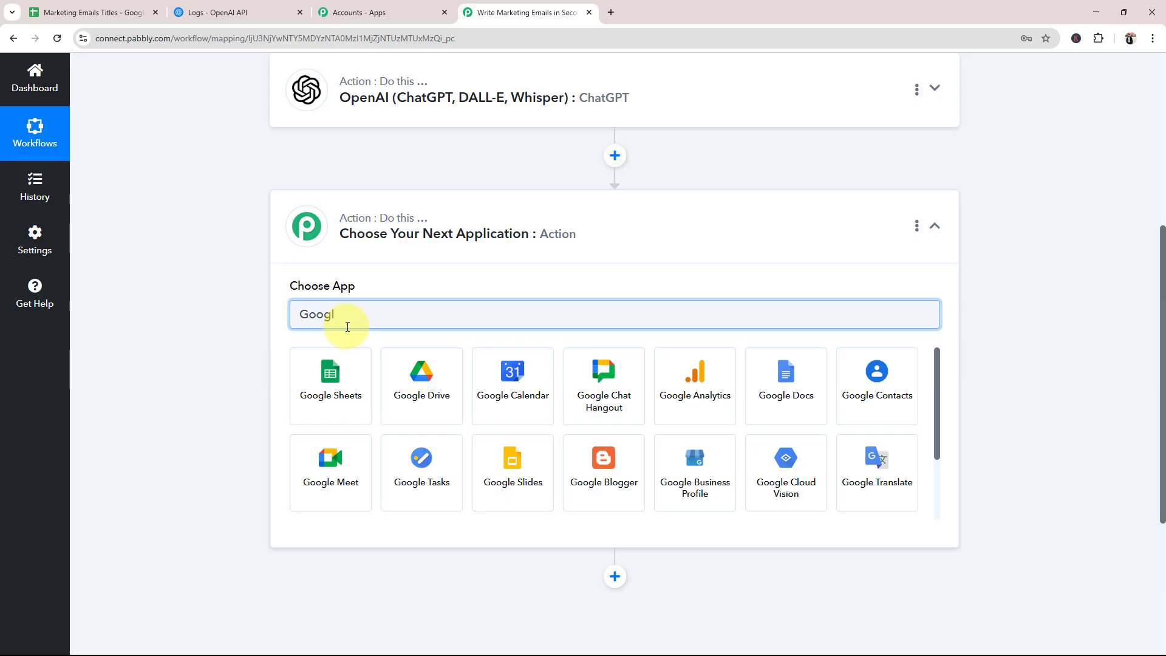
click(335, 373)
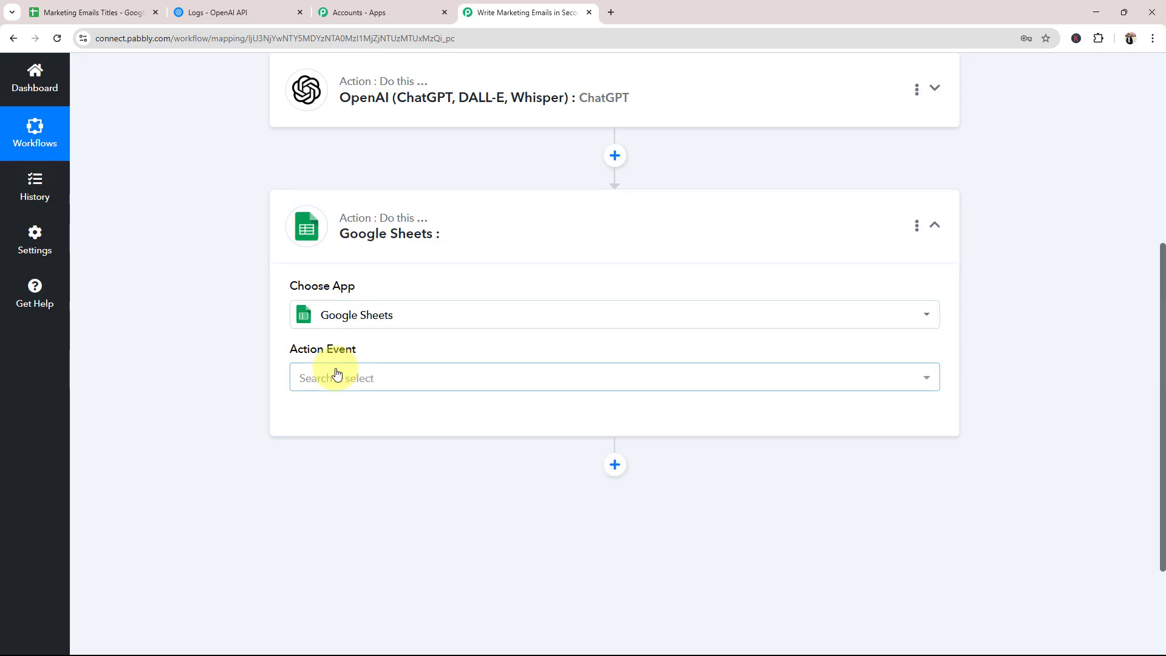
click(91, 12)
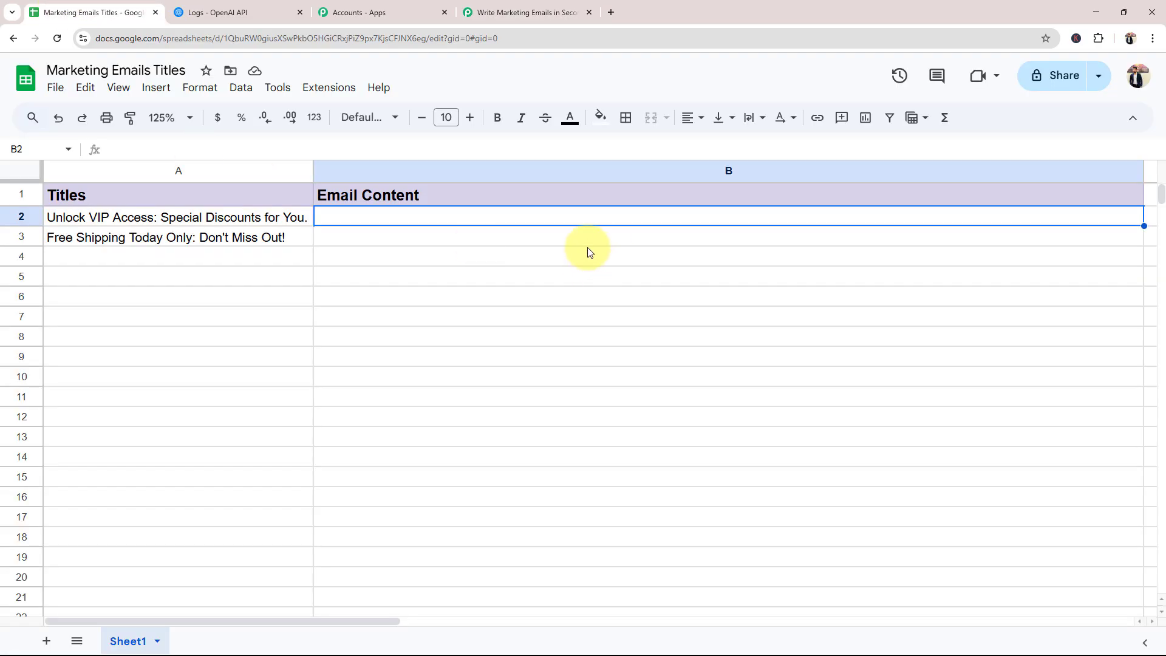
Step: In the Pabbly Connect workflow, set the last Google Sheets action's event to Update Cell Value and collapse that step
click(520, 13)
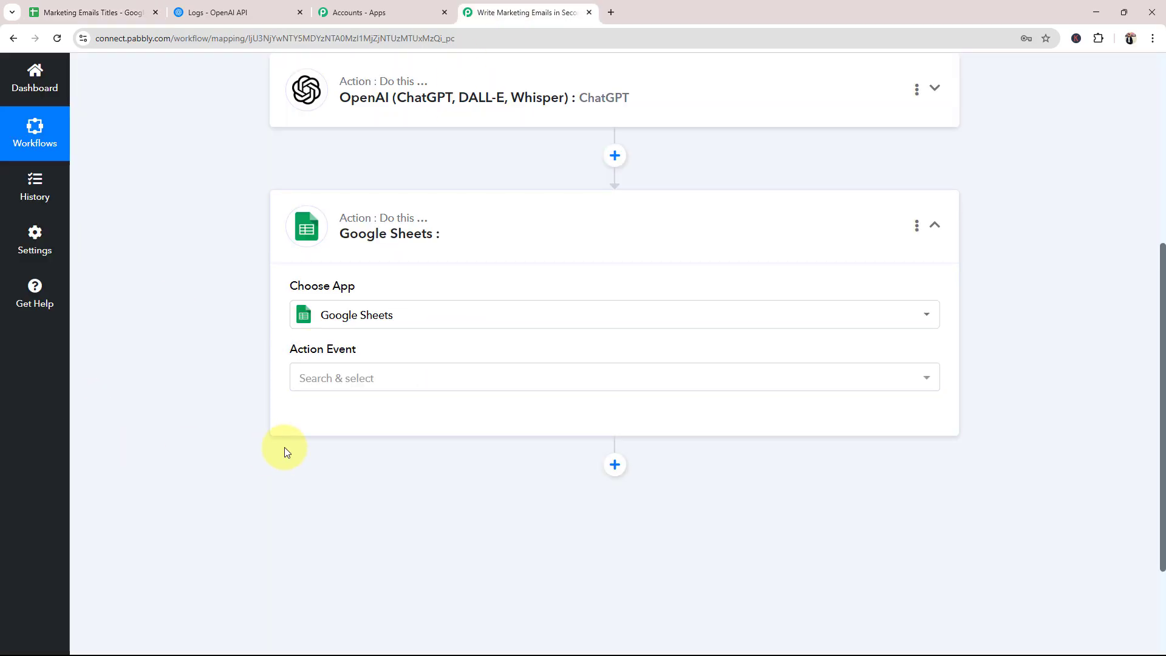
click(330, 380)
scroll(352, 255, down, 4)
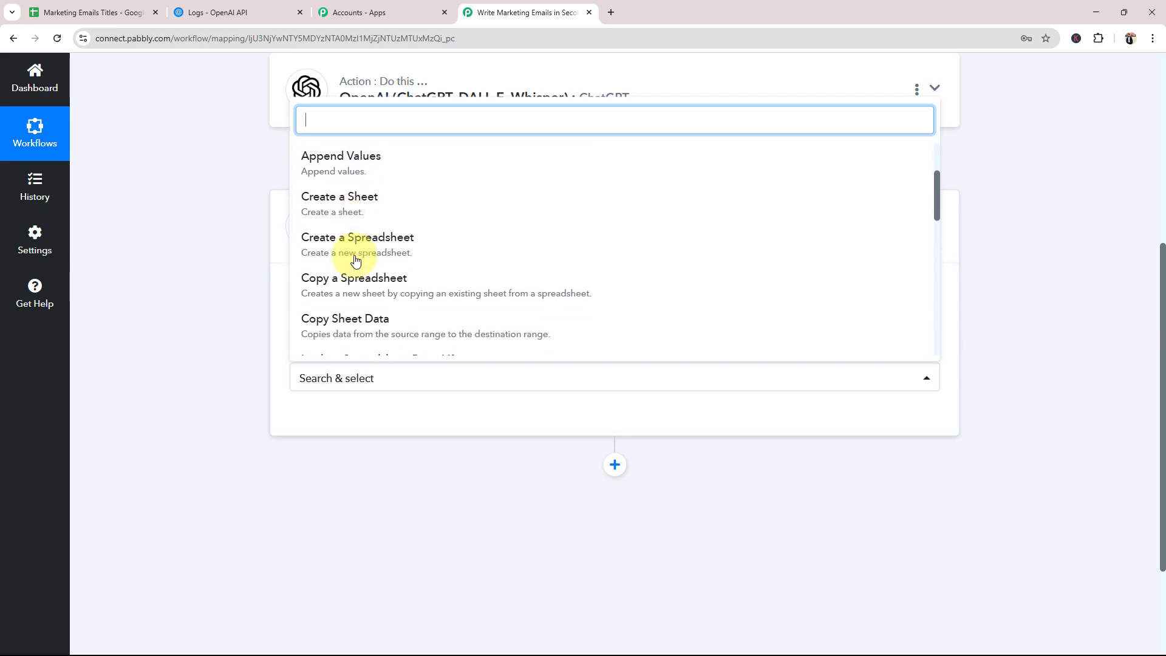
scroll(340, 316, down, 5)
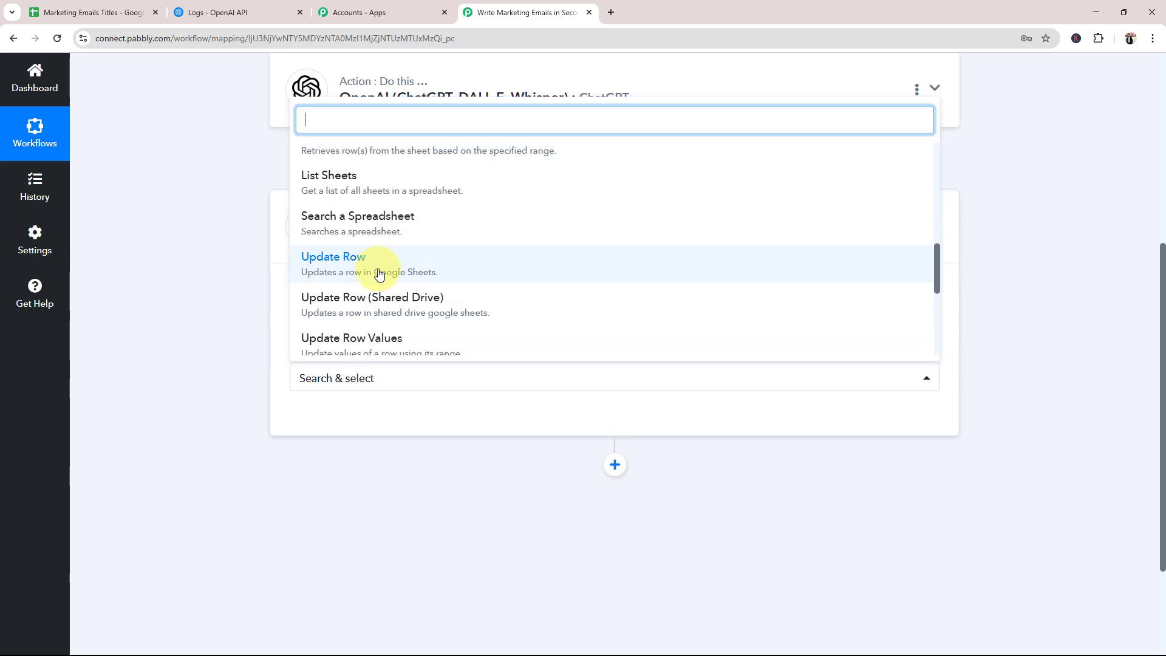
click(380, 270)
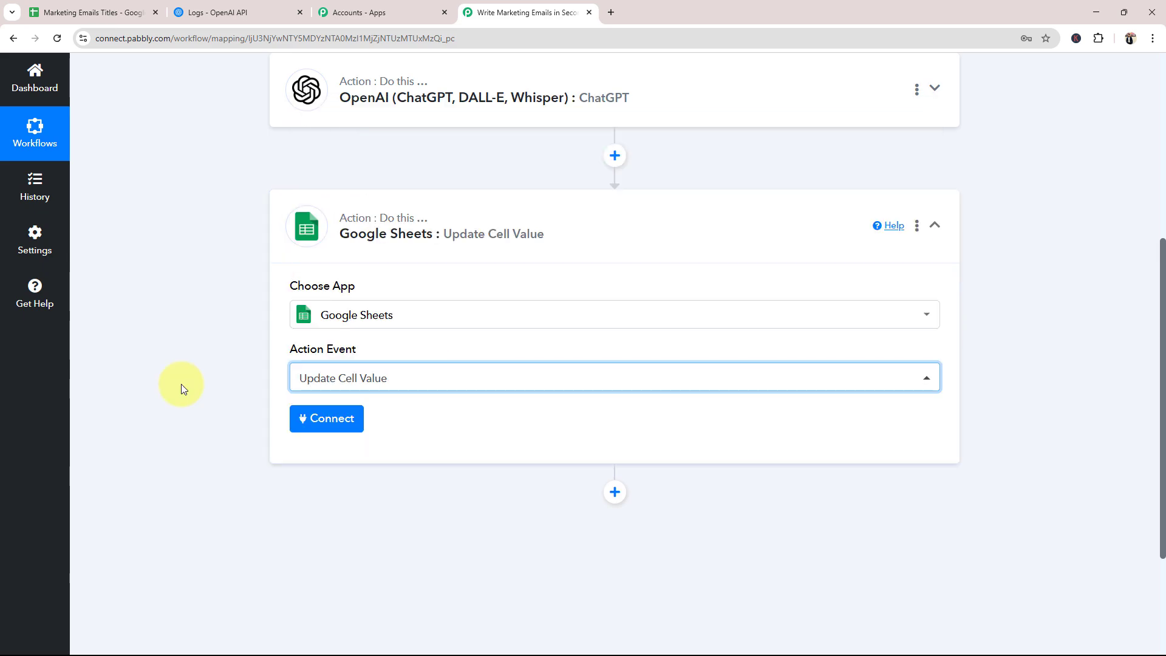
click(367, 252)
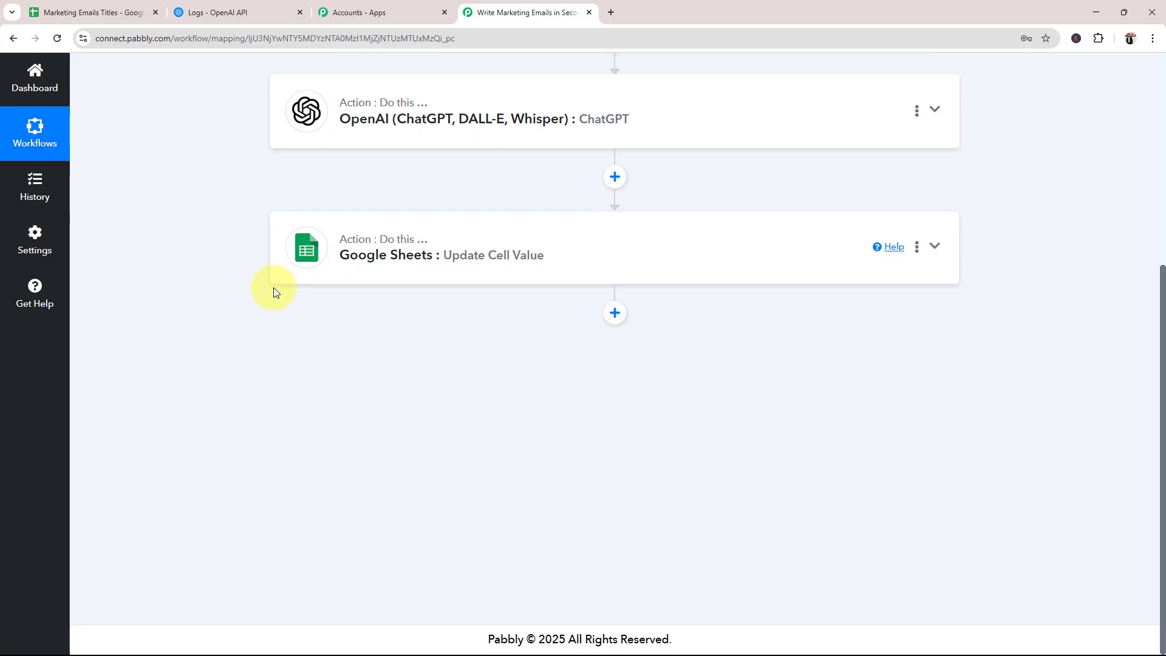
Step: Expand the workflow's trigger step and review its webhook URL section, checking the titles in the Marketing Emails Titles spreadsheet
scroll(273, 286, up, 5)
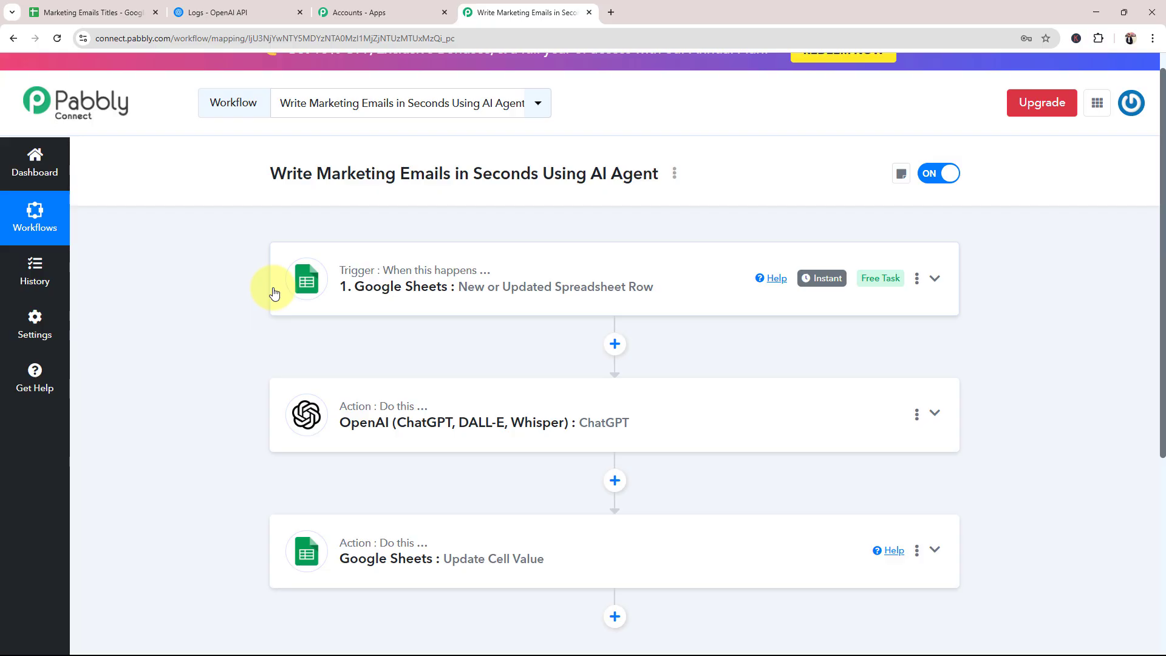
click(274, 293)
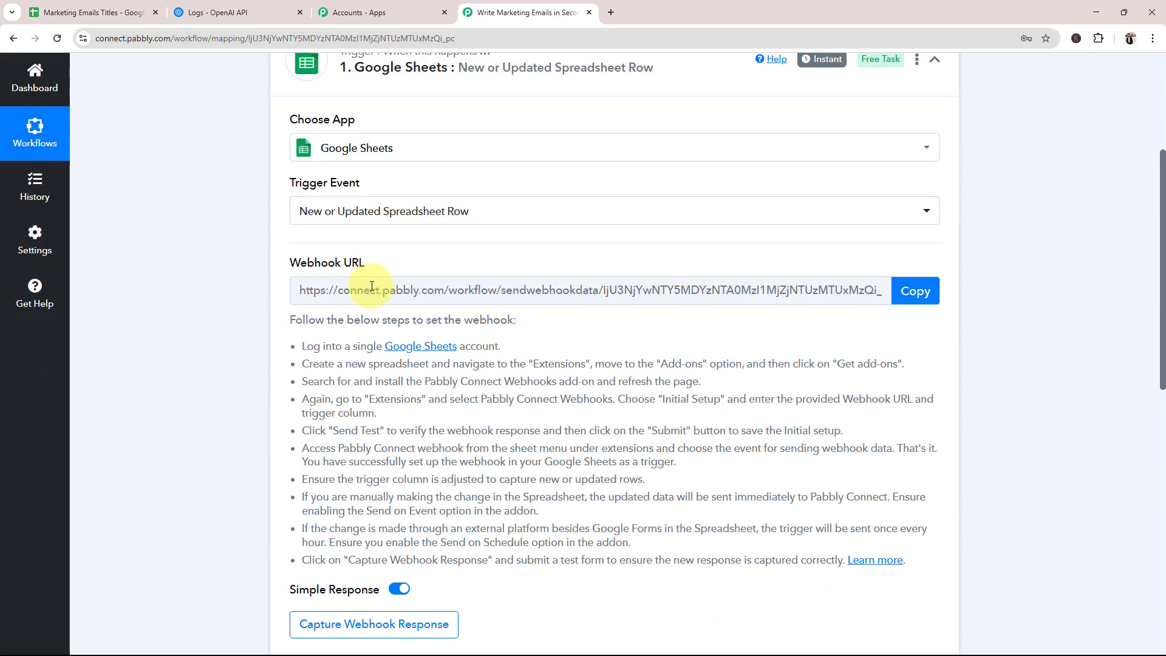
drag(267, 259, 440, 267)
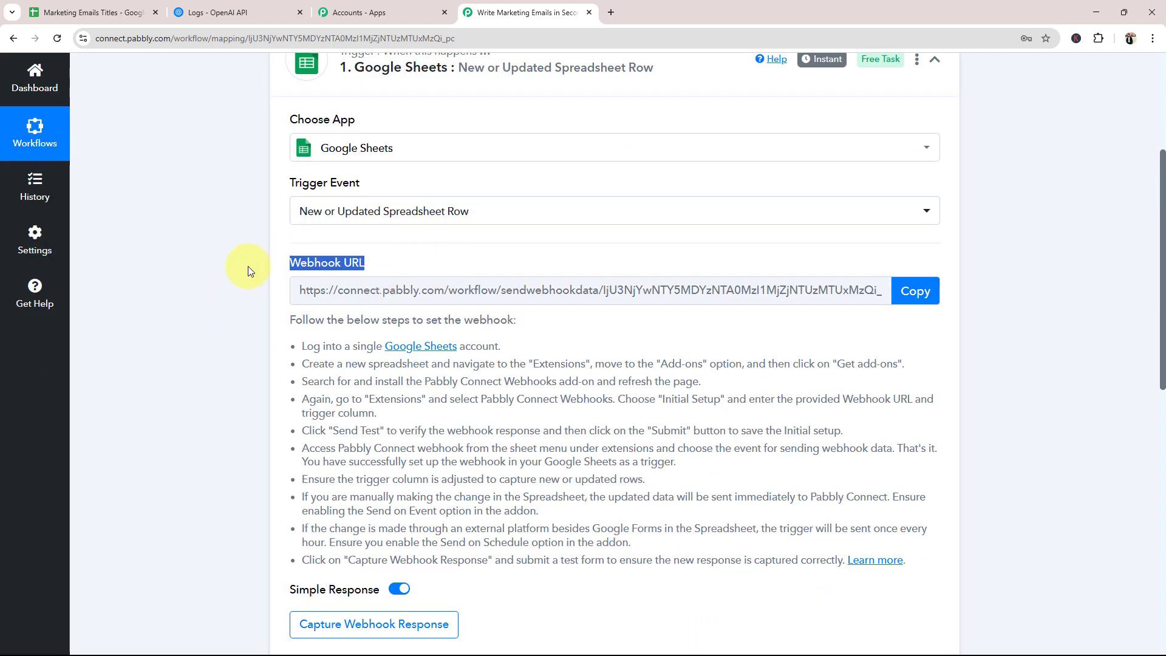
click(106, 16)
click(116, 223)
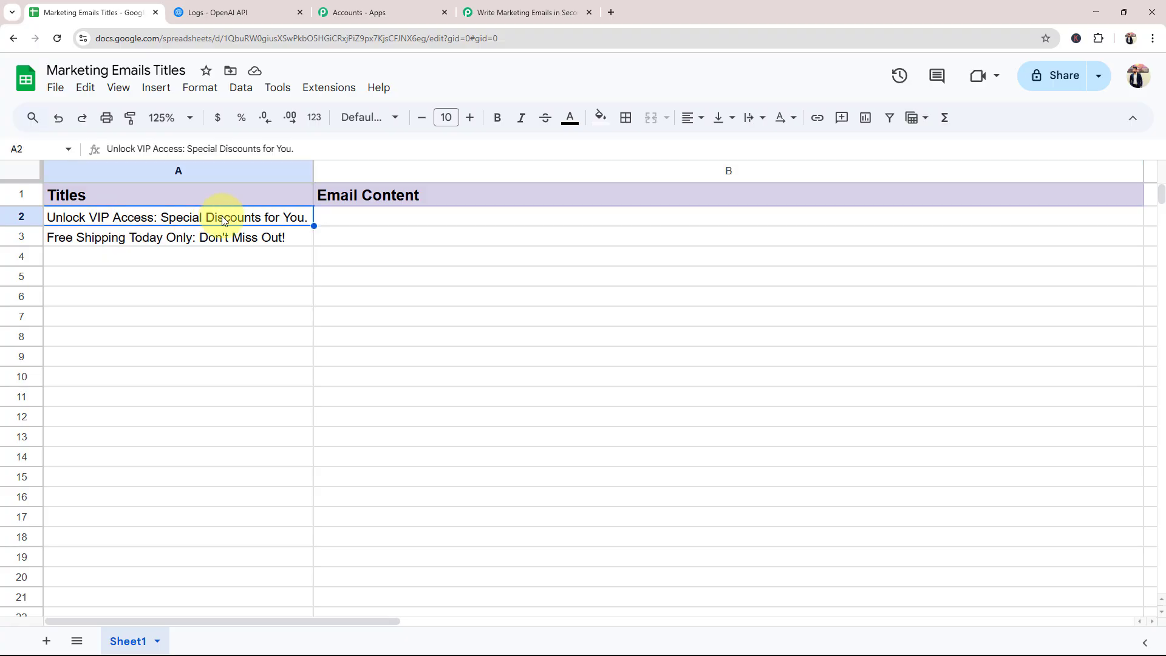
click(534, 12)
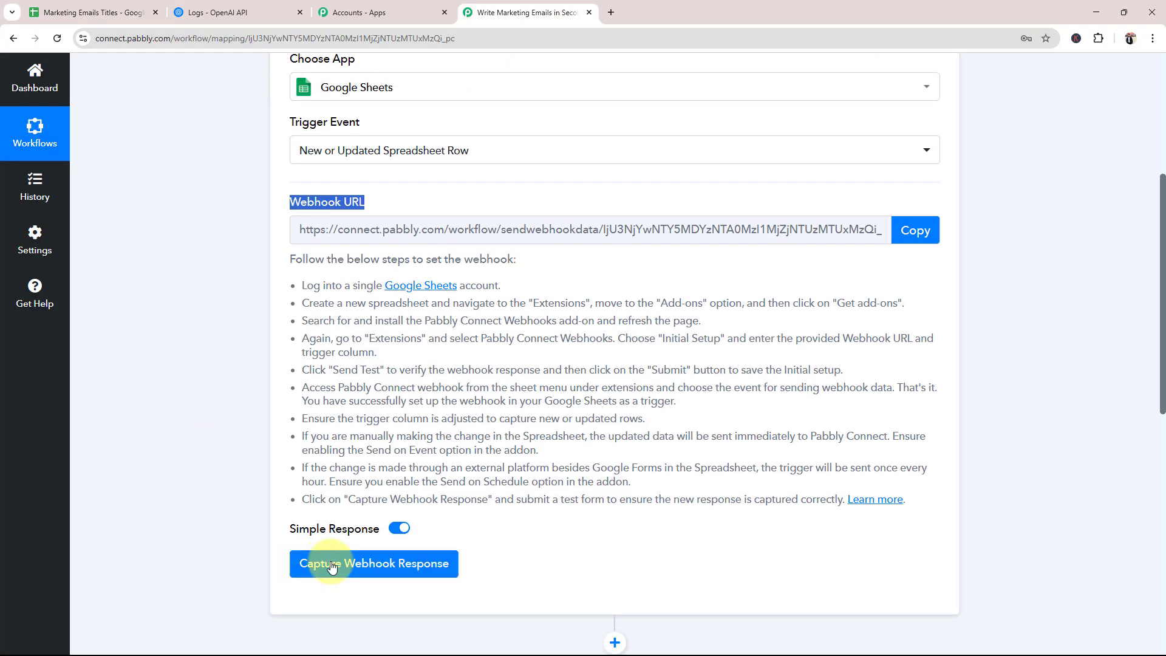
click(238, 434)
scroll(238, 434, up, 1)
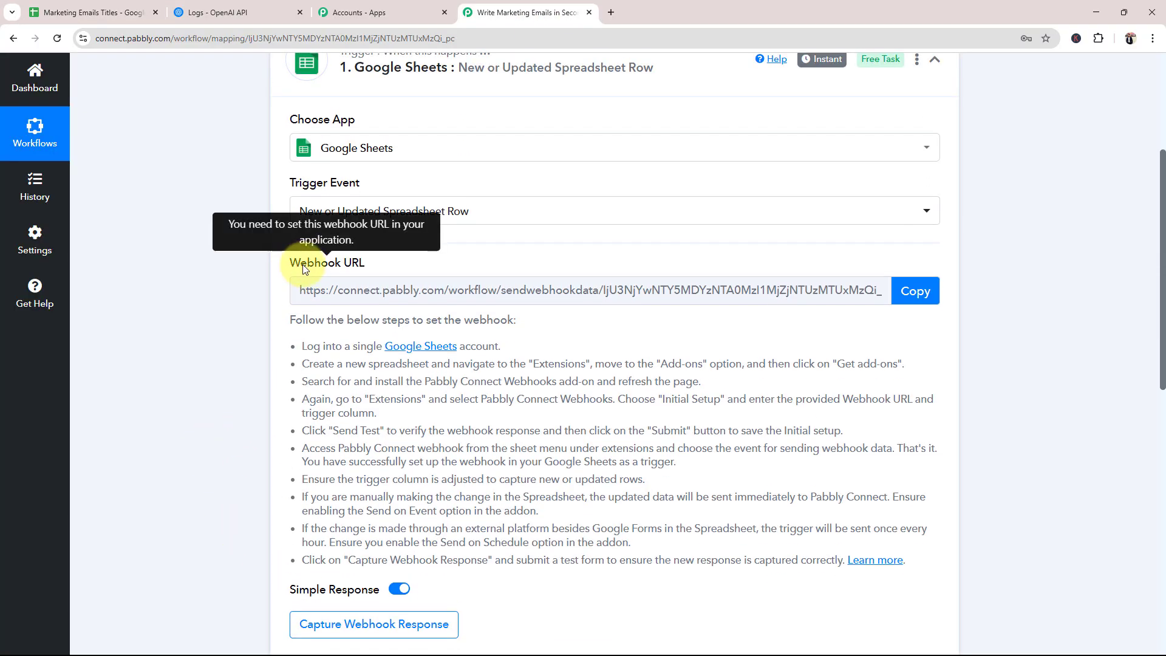
drag(293, 263, 217, 326)
click(216, 326)
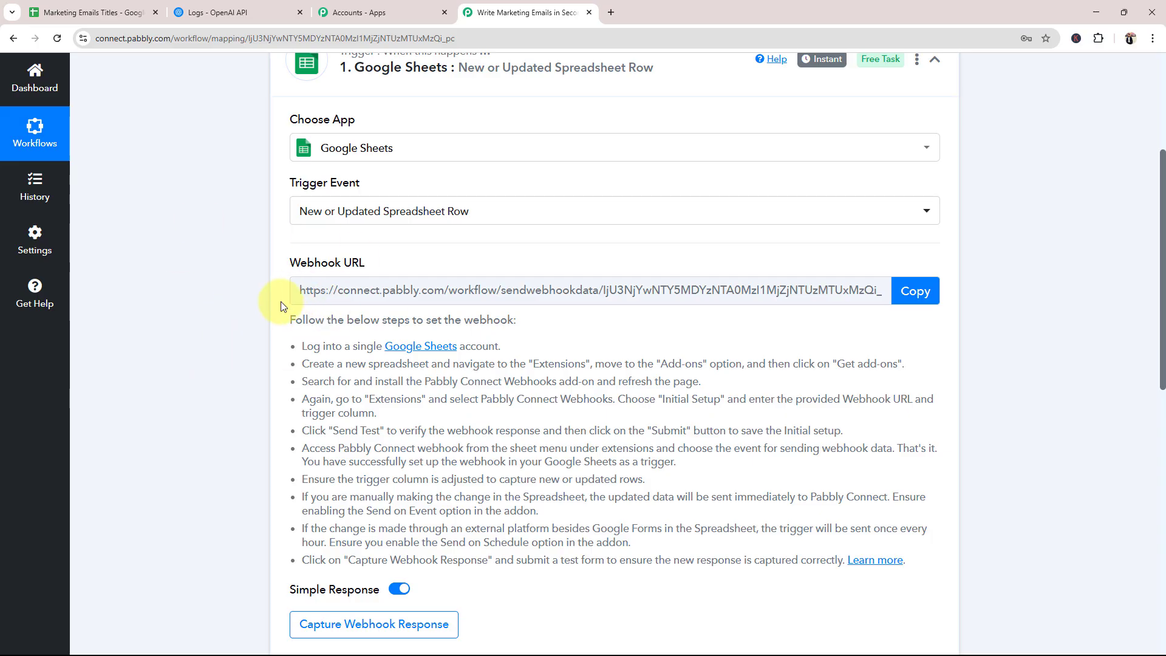
Step: Copy the Google Sheets trigger's webhook URL and review the setup instructions below it
click(913, 292)
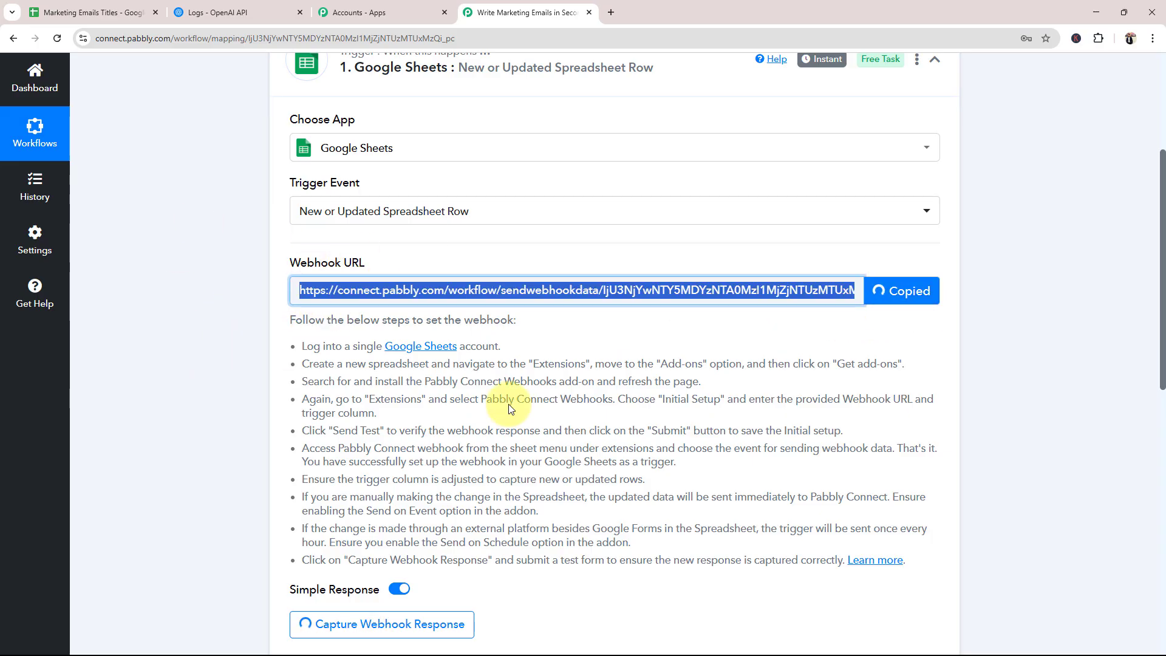
drag(301, 346, 895, 596)
click(232, 456)
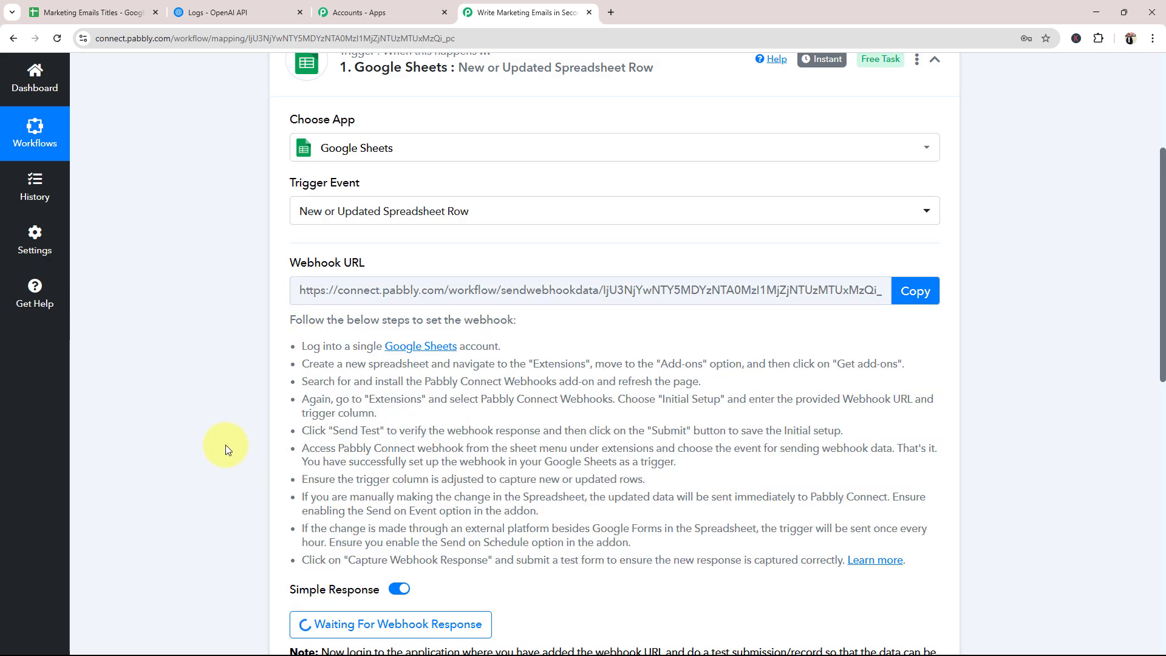
Step: In the Marketing Emails Titles spreadsheet, look up the Pabbly Connect Webhooks add-on in the Google Workspace Marketplace, and close the marketplace
click(100, 9)
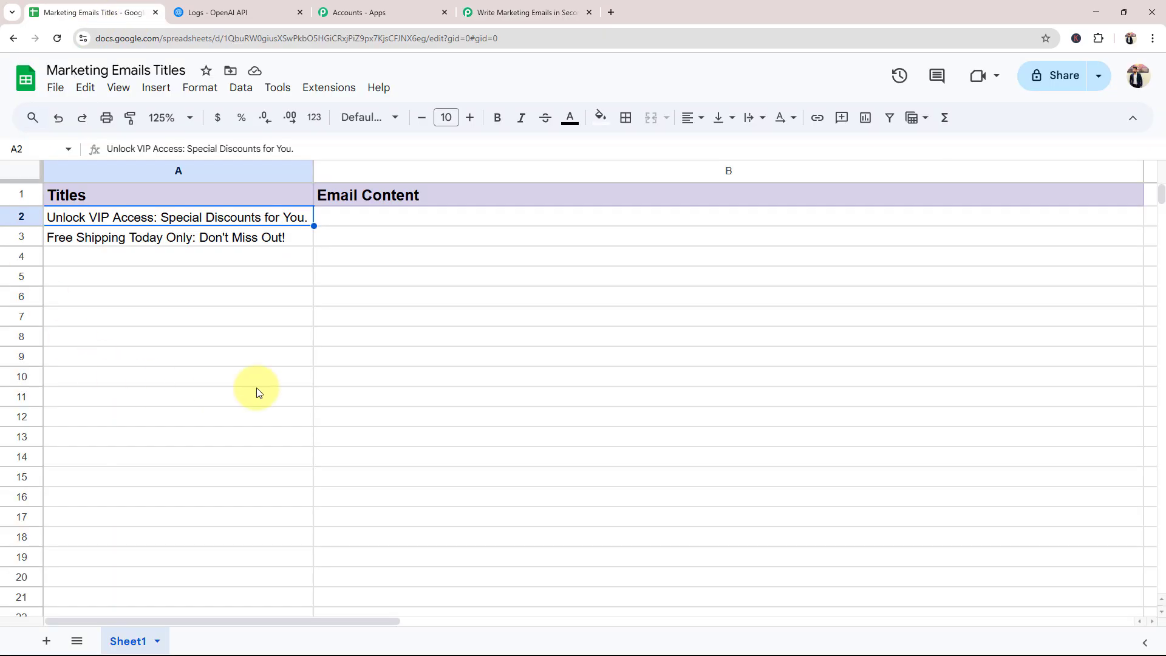
click(308, 97)
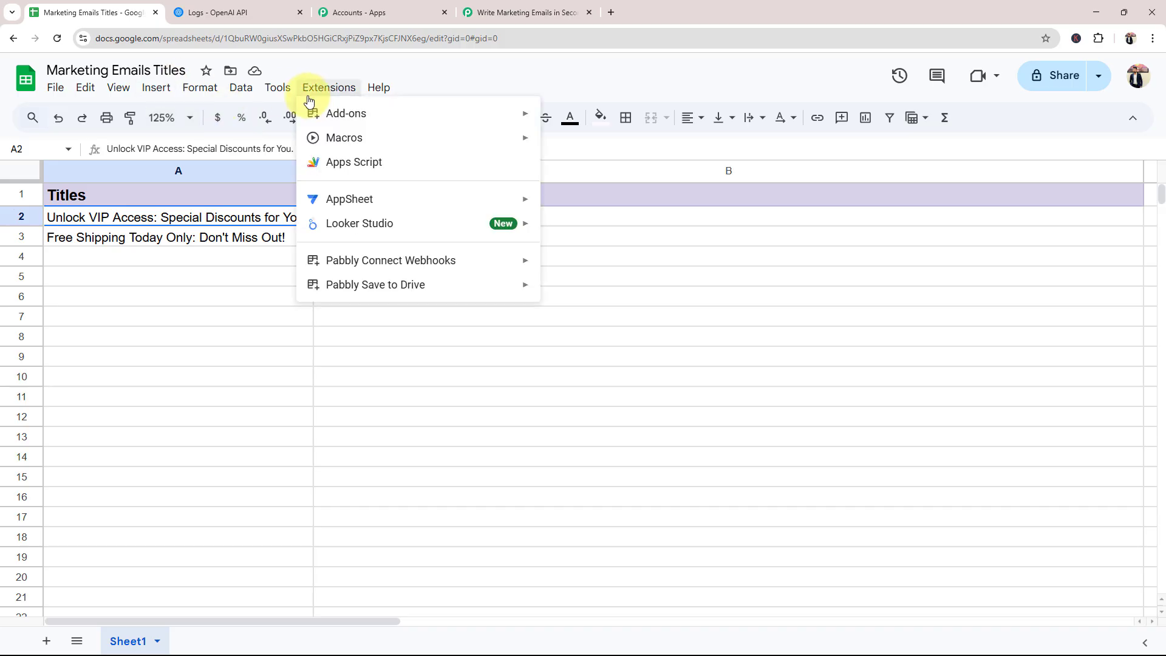
mouse_move(493, 122)
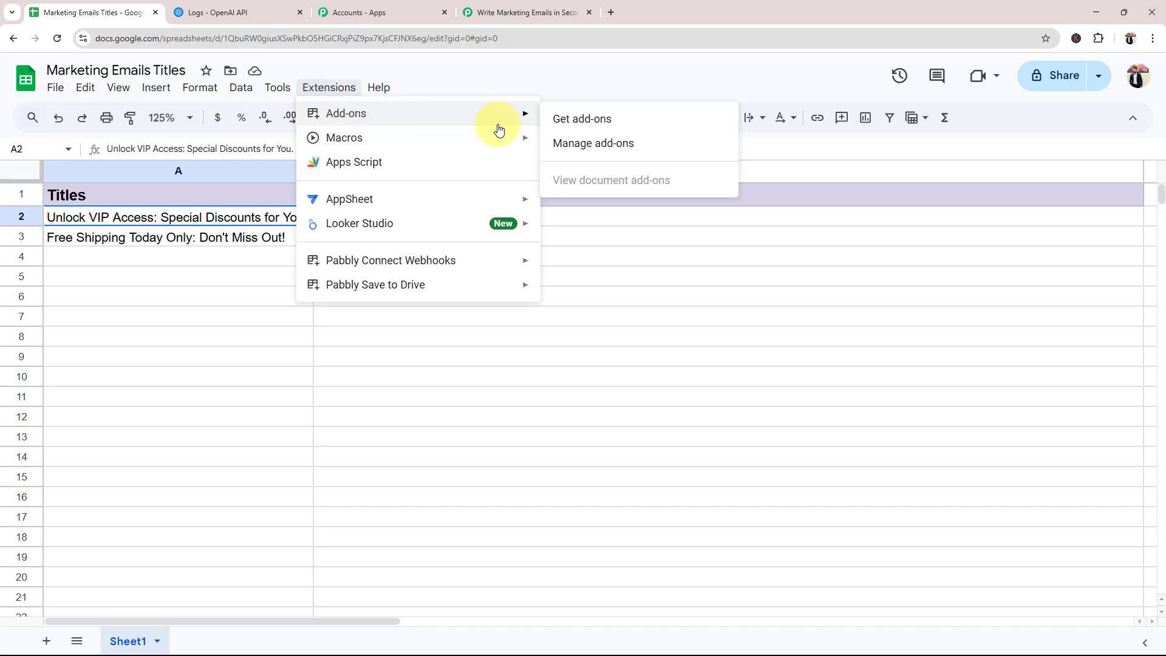
click(626, 127)
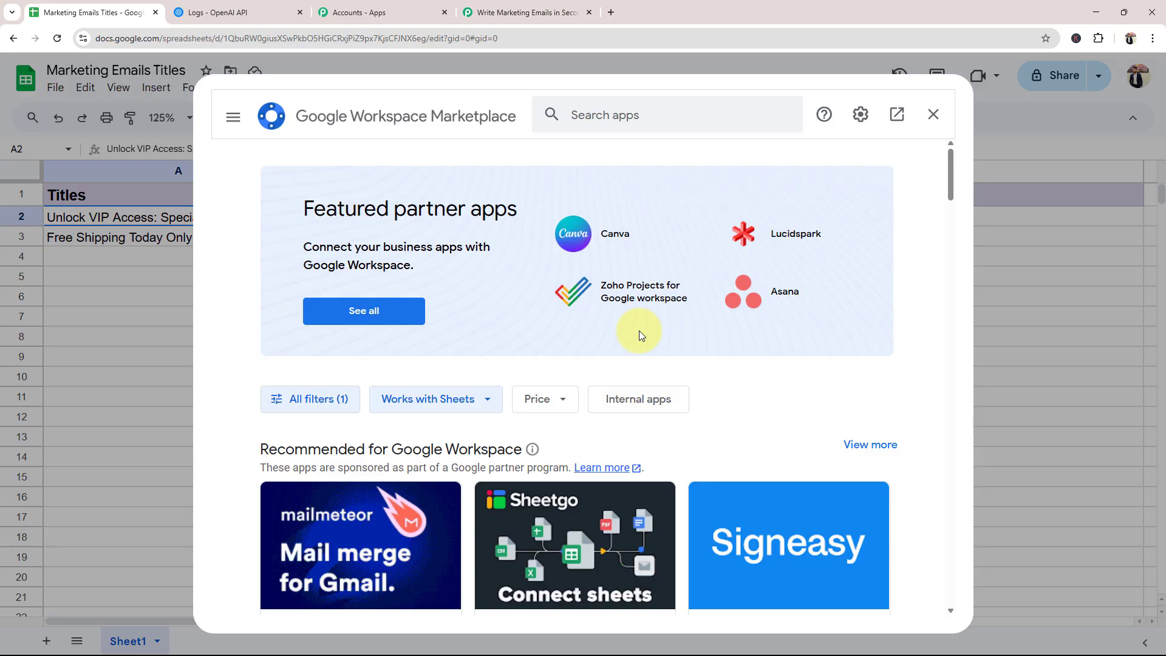
click(612, 118)
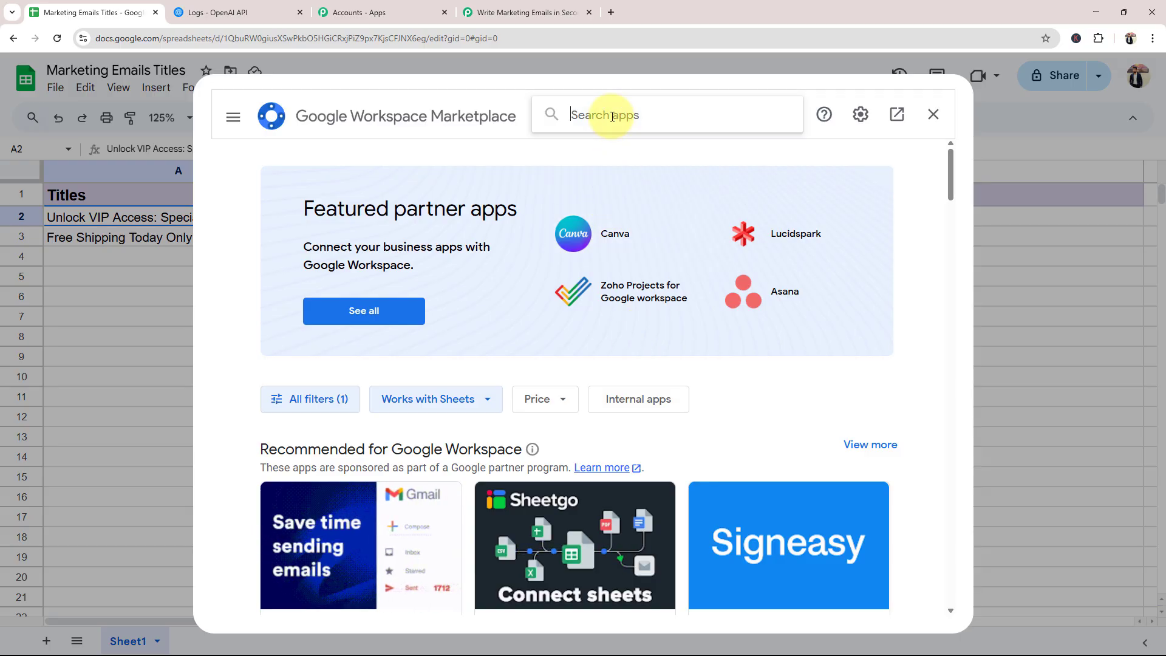
text(pabb)
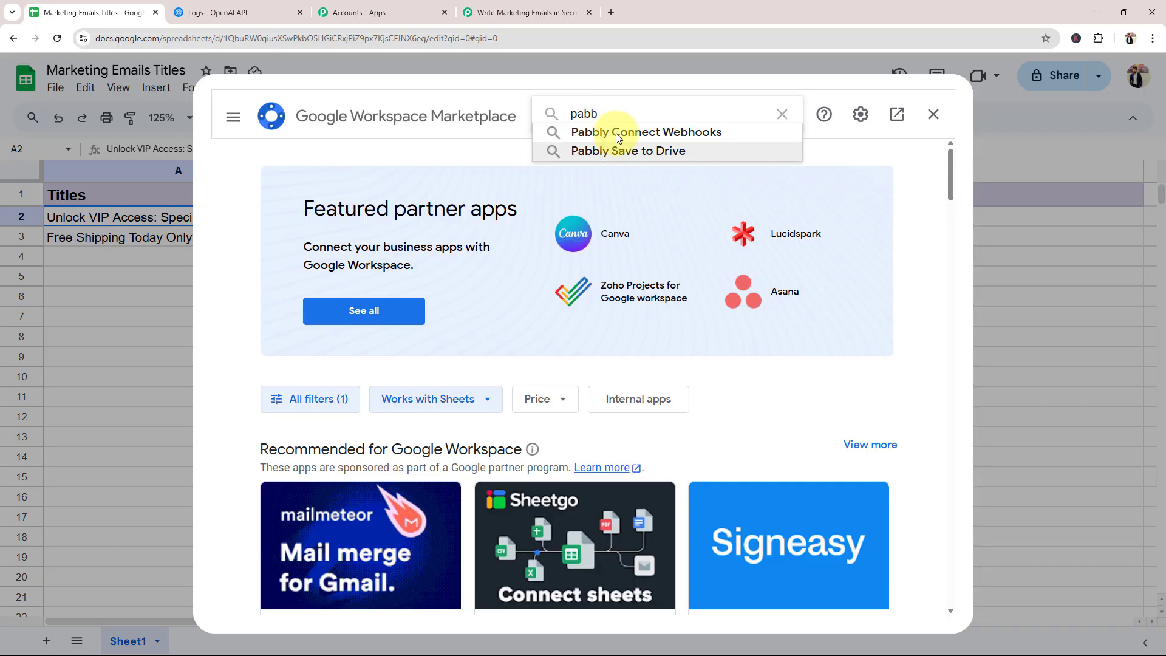
click(617, 132)
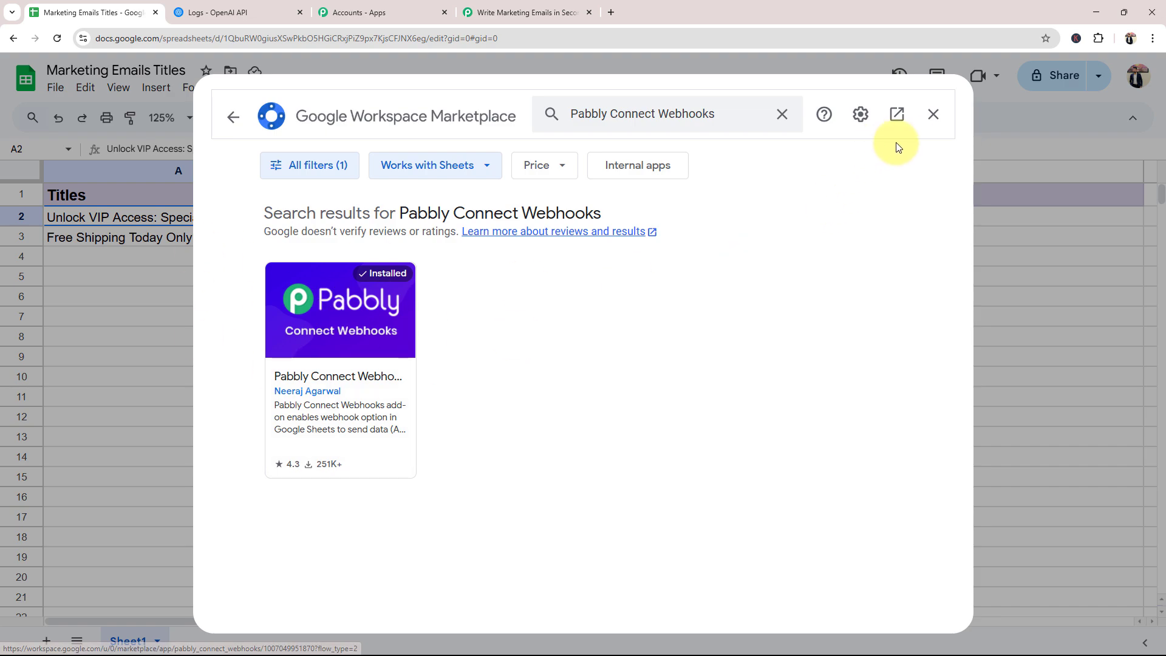
click(930, 117)
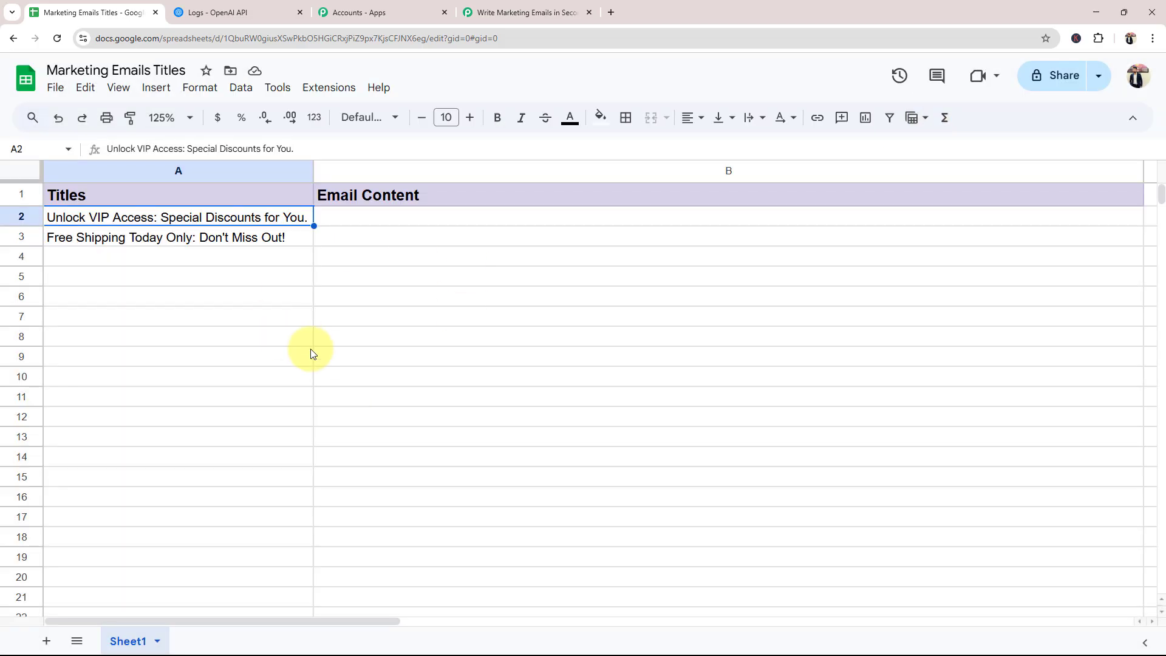
Step: In the Pabbly Connect Webhooks initial setup for Sheet1, enter the webhook URL copied from the workflow's trigger and A as the trigger column
click(318, 91)
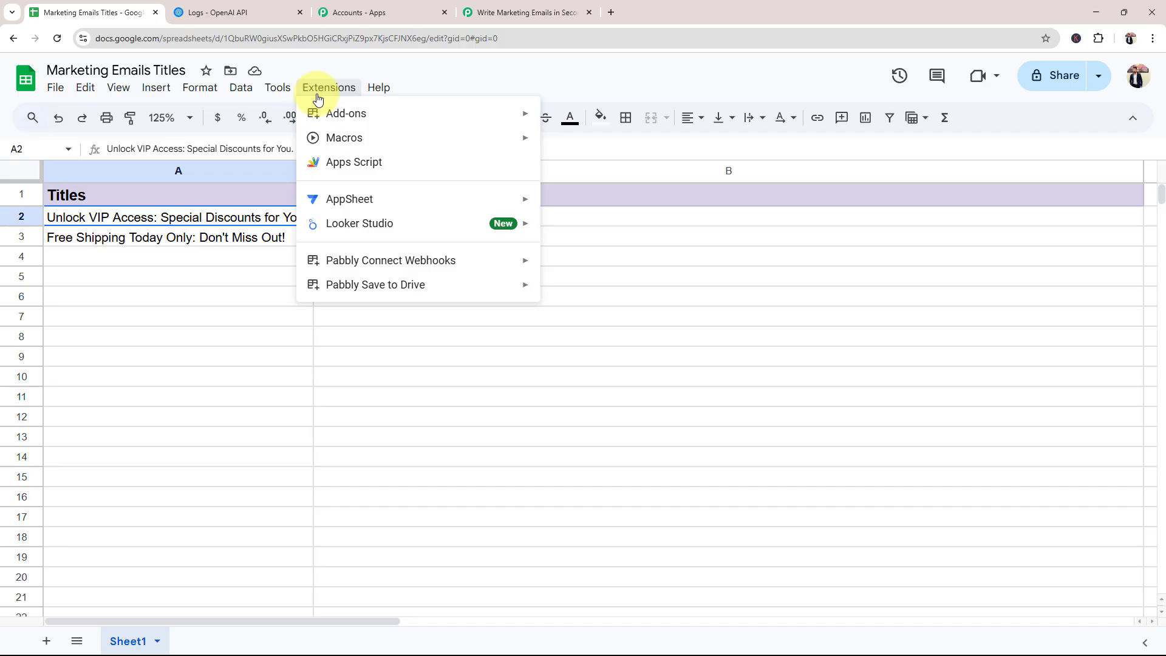
mouse_move(320, 263)
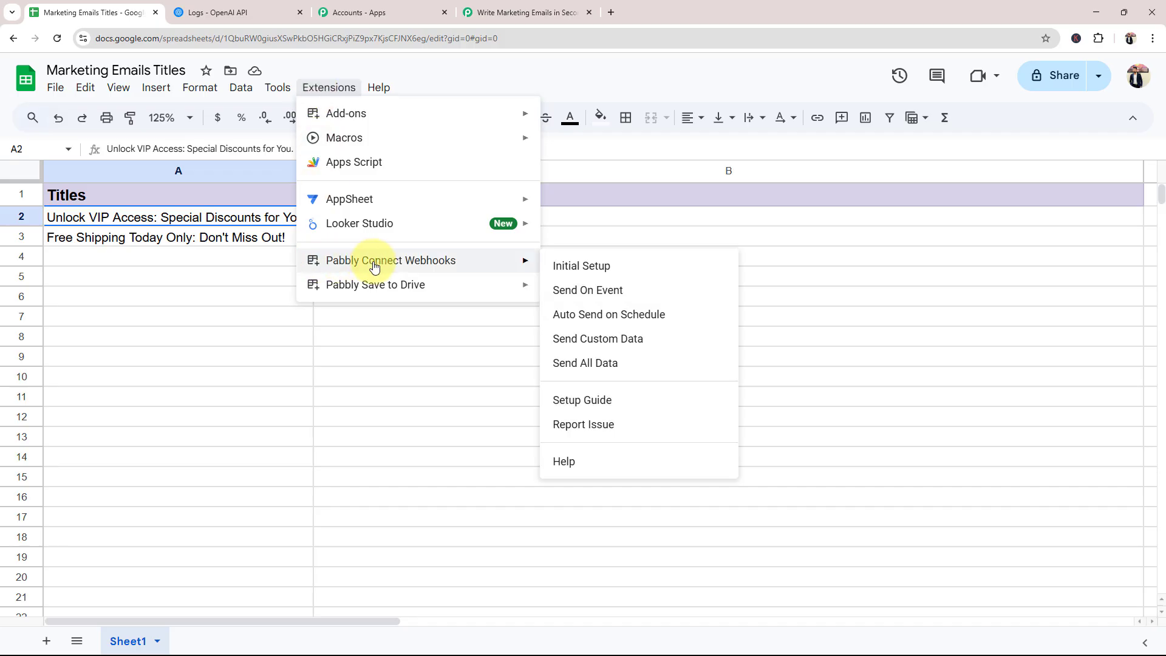
click(560, 271)
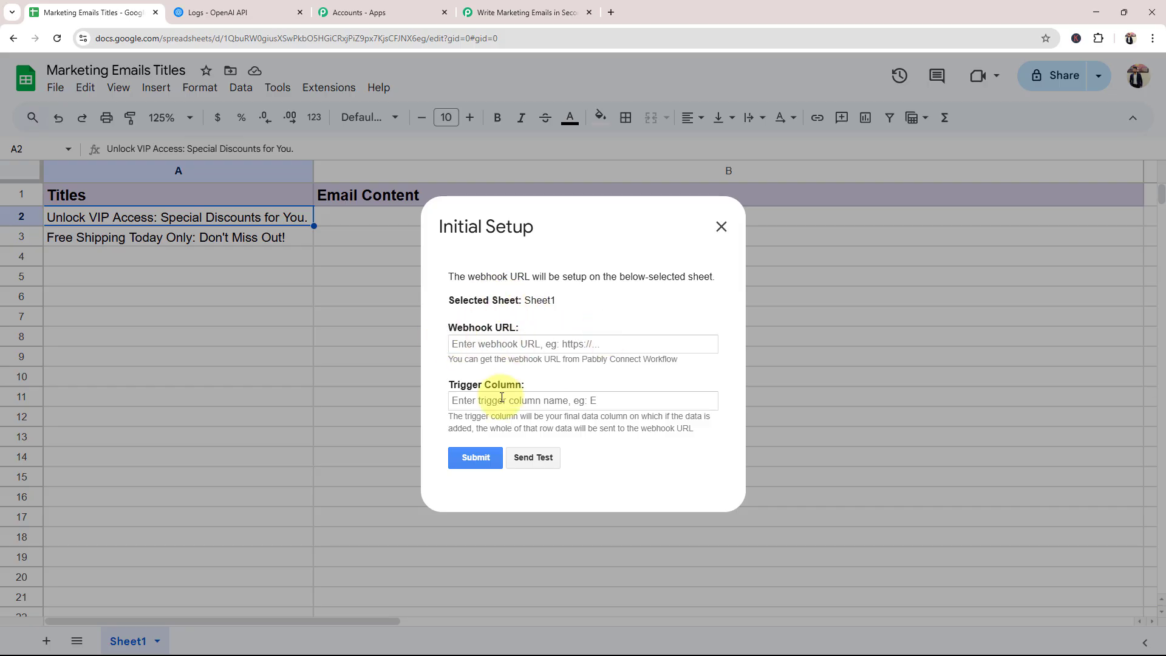
click(522, 12)
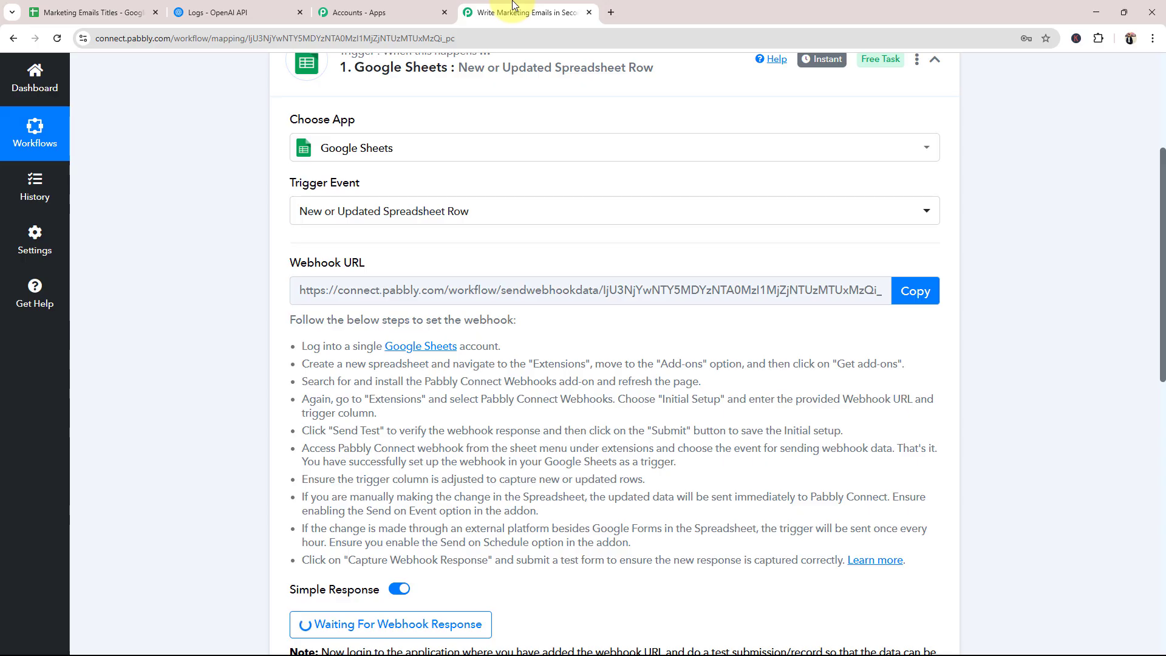
click(884, 301)
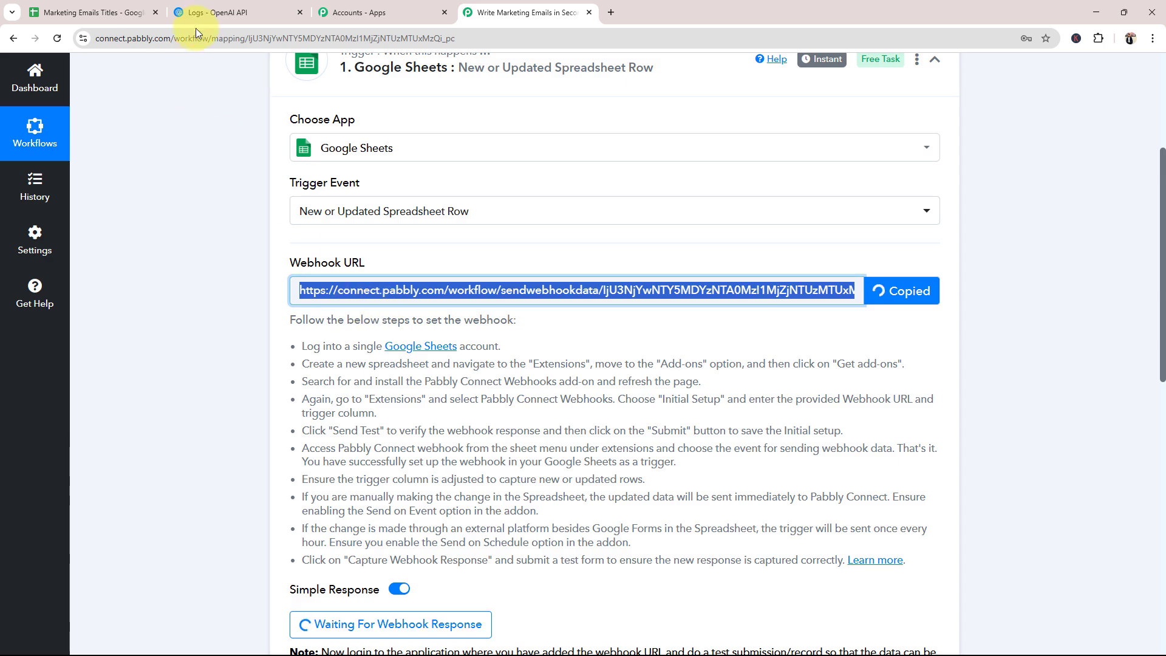
click(82, 14)
click(456, 350)
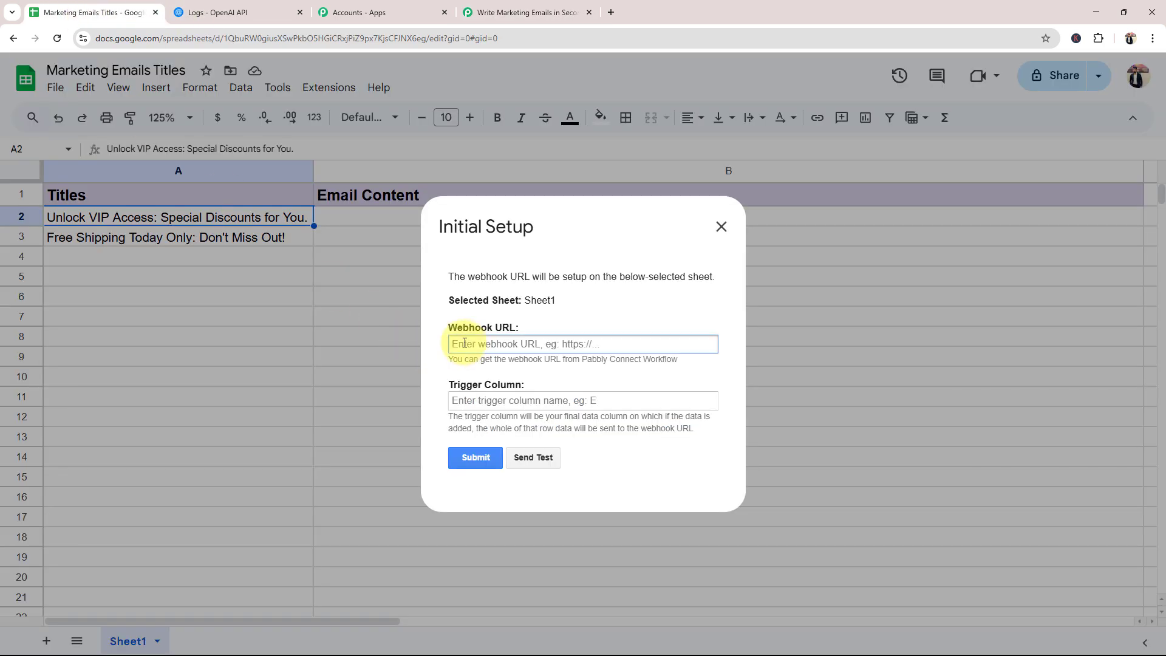
key(ctrl+v)
click(558, 267)
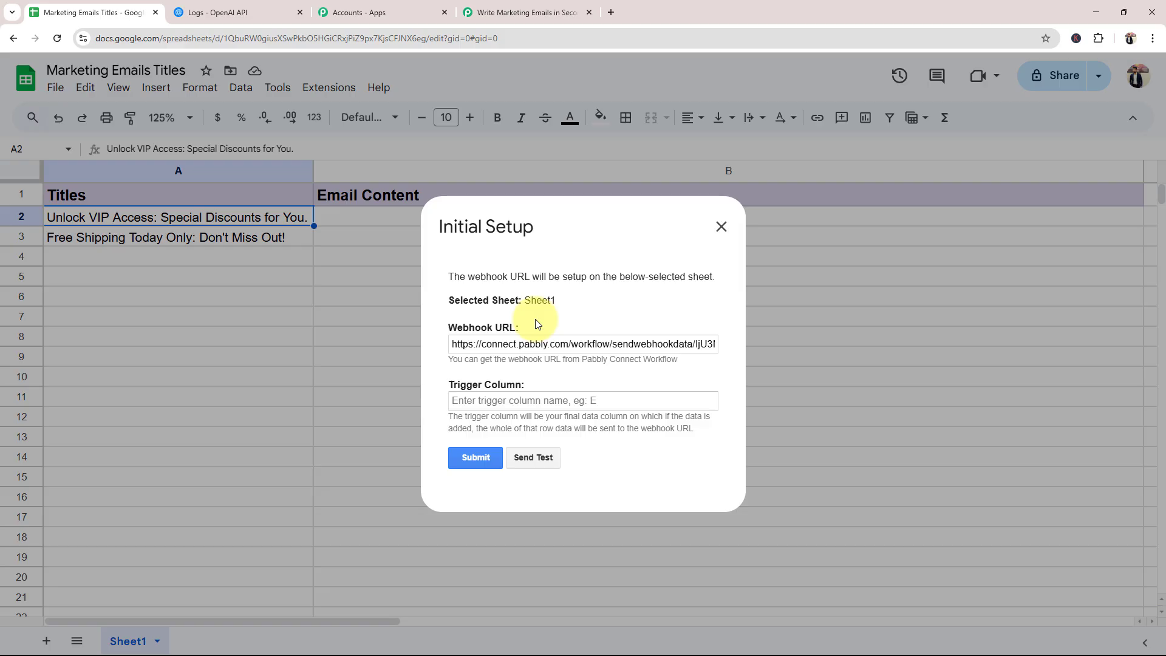
click(477, 407)
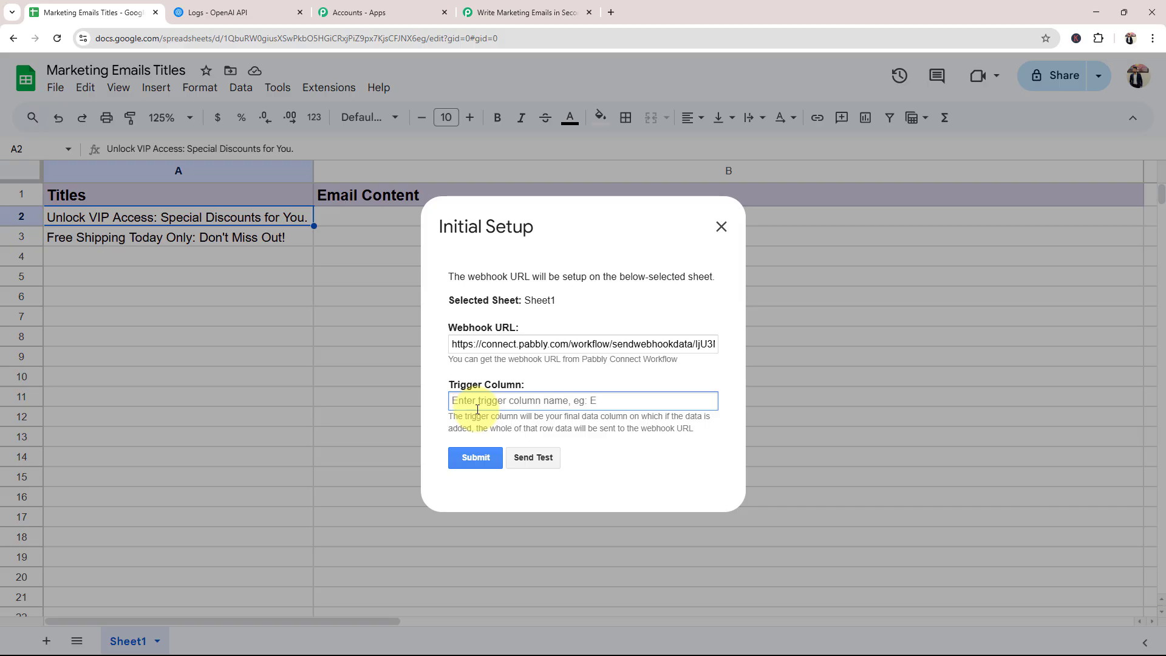
text(A)
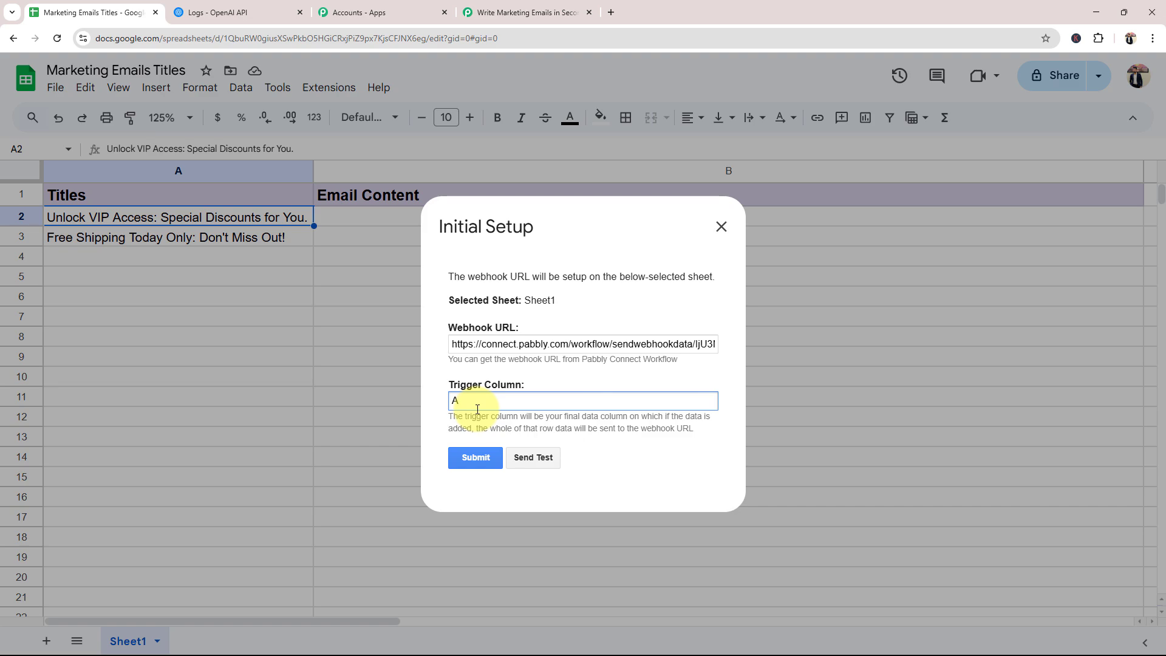
Step: Switch to the Pabbly Connect workflow and read the trigger's note about submitting a test record for the webhook response
click(525, 12)
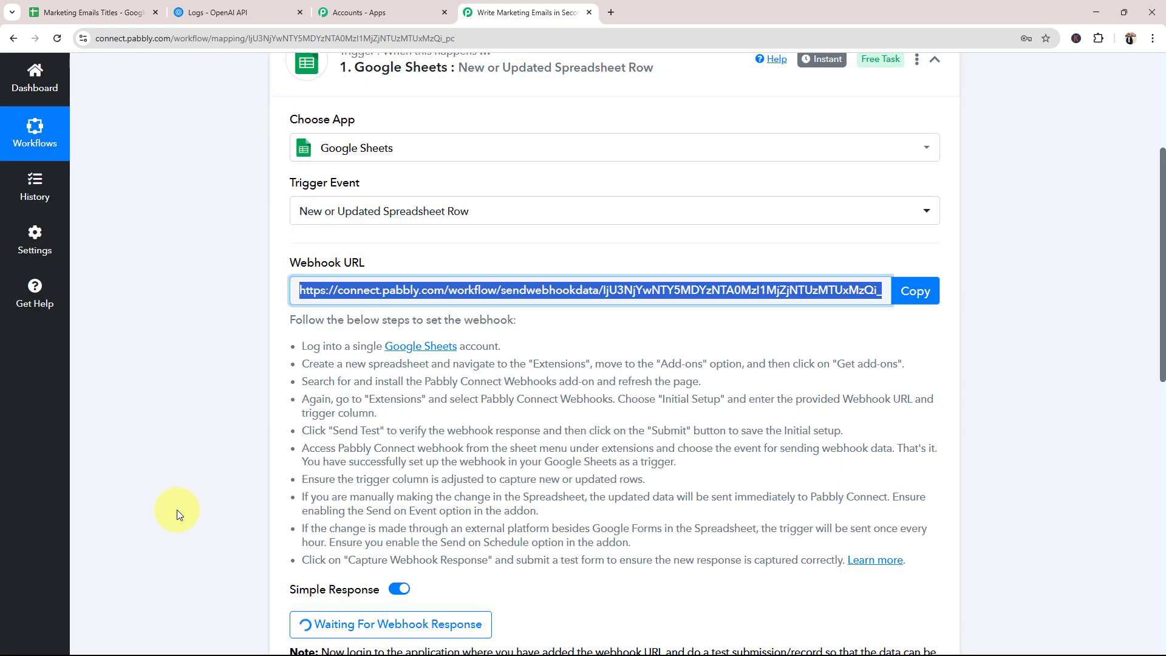
scroll(169, 513, down, 1)
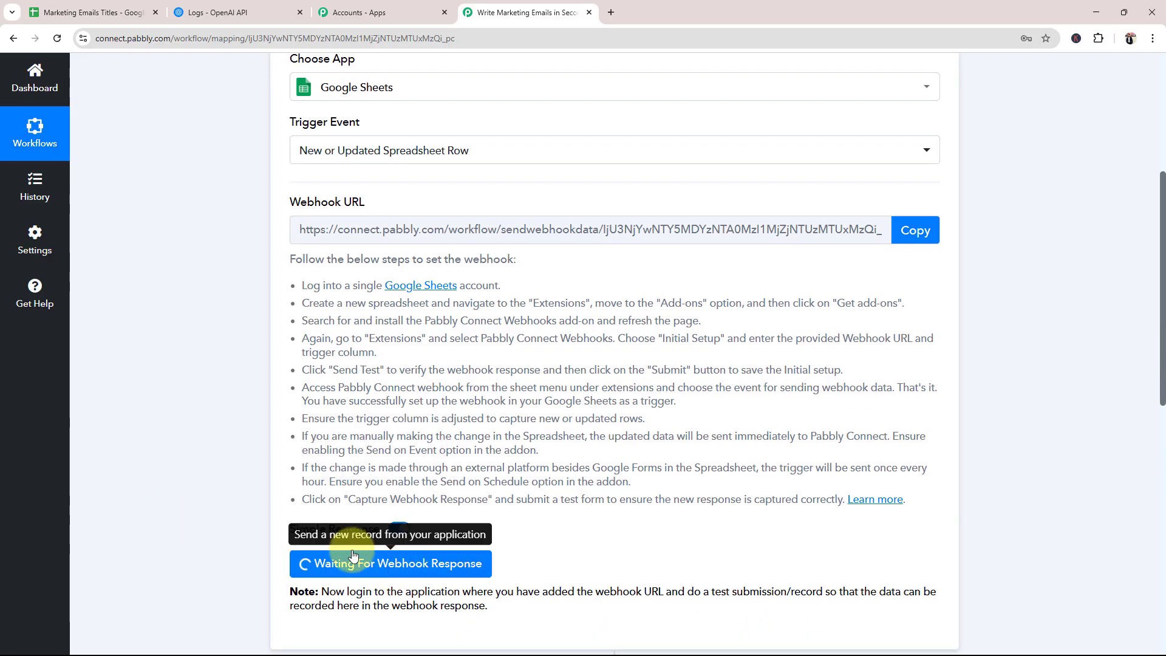
scroll(353, 556, down, 2)
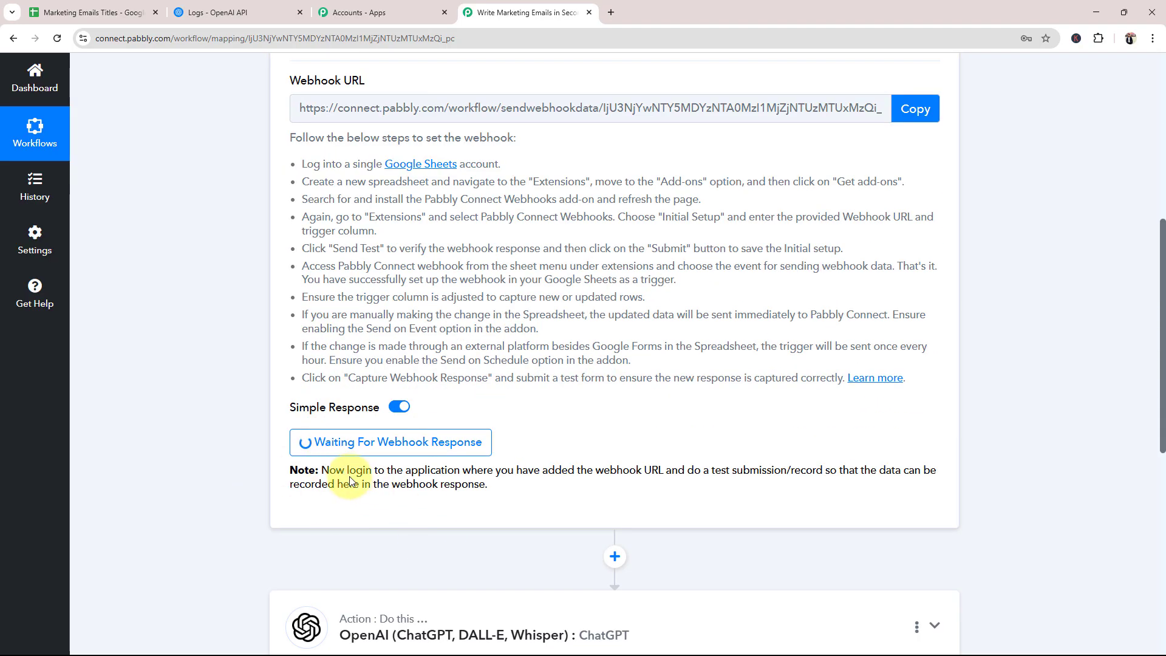
drag(347, 472, 856, 482)
click(718, 478)
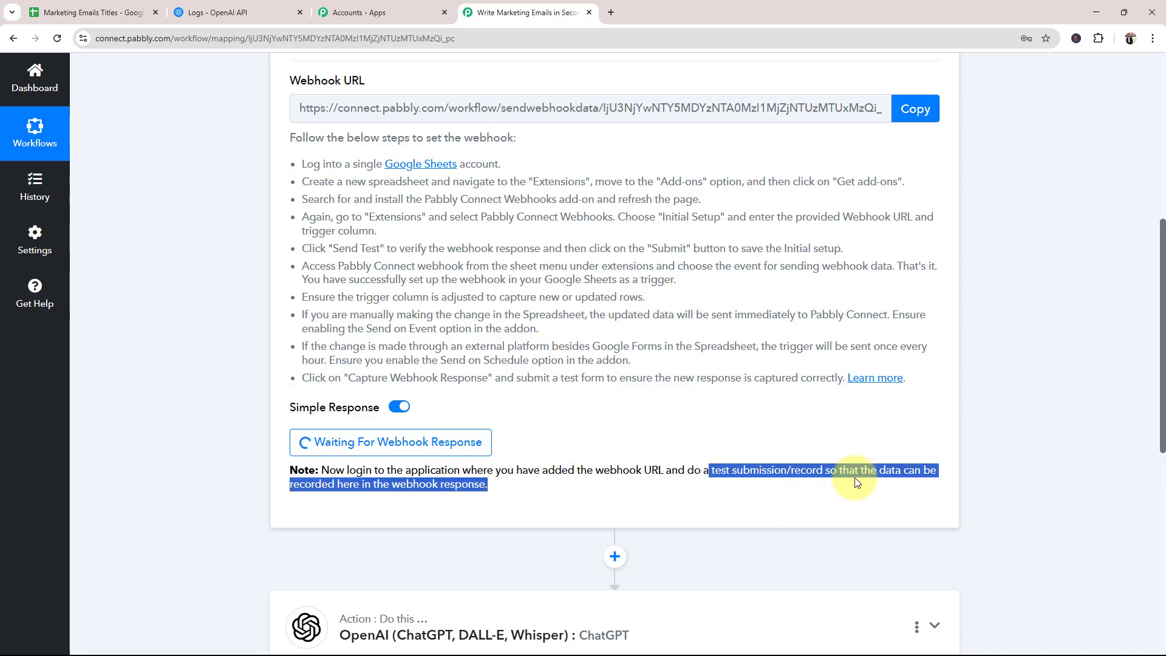
Step: In the Marketing Emails Titles spreadsheet, send test data from the add-on's initial setup, submit the setup, and close it
click(717, 439)
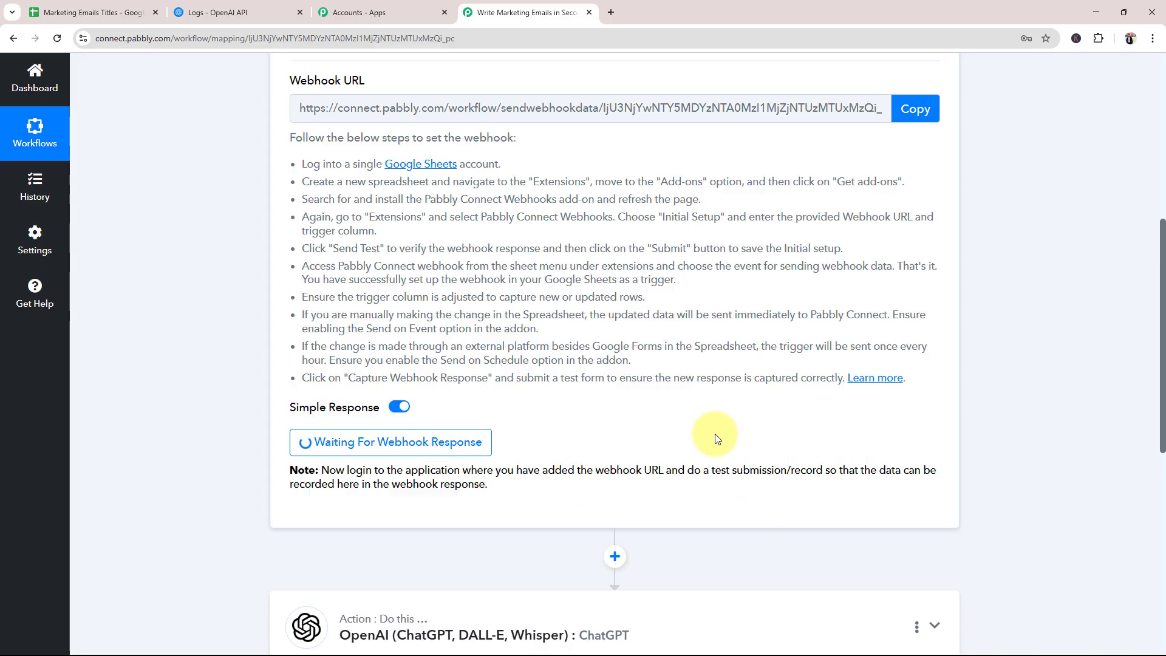
scroll(704, 437, up, 2)
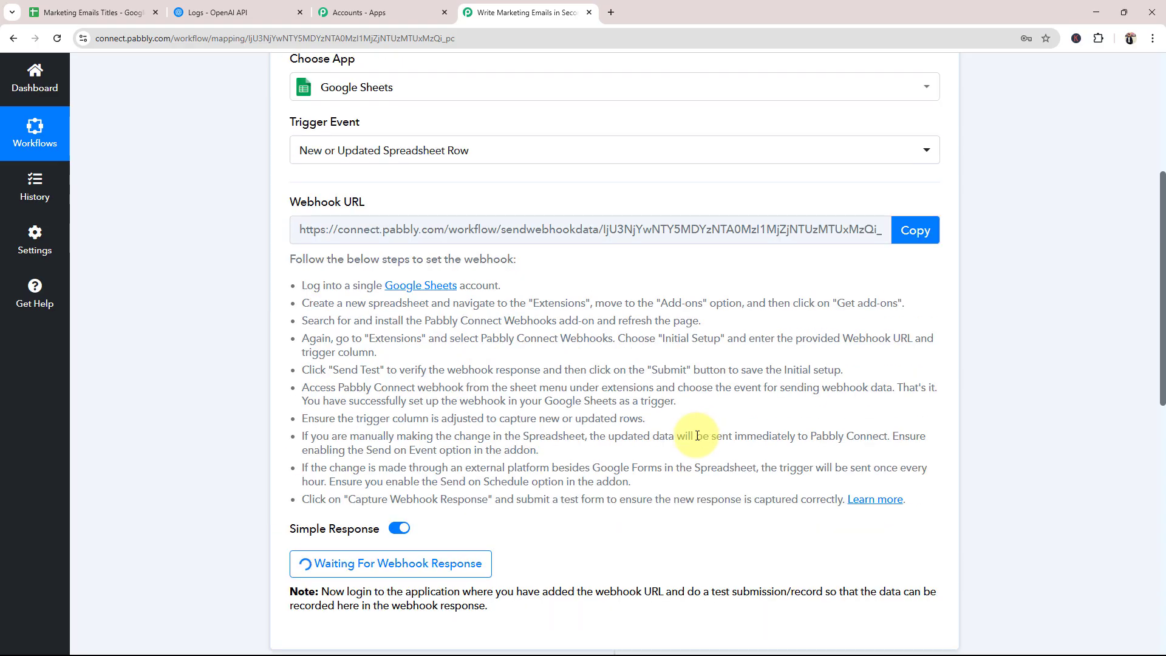
click(148, 12)
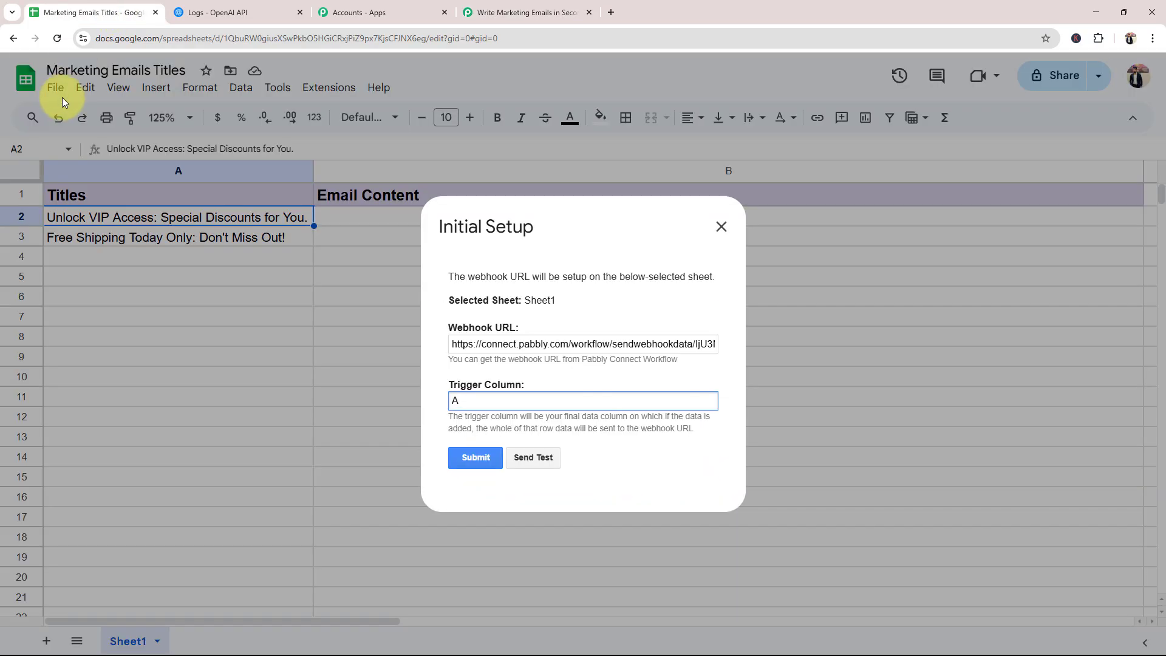
click(521, 468)
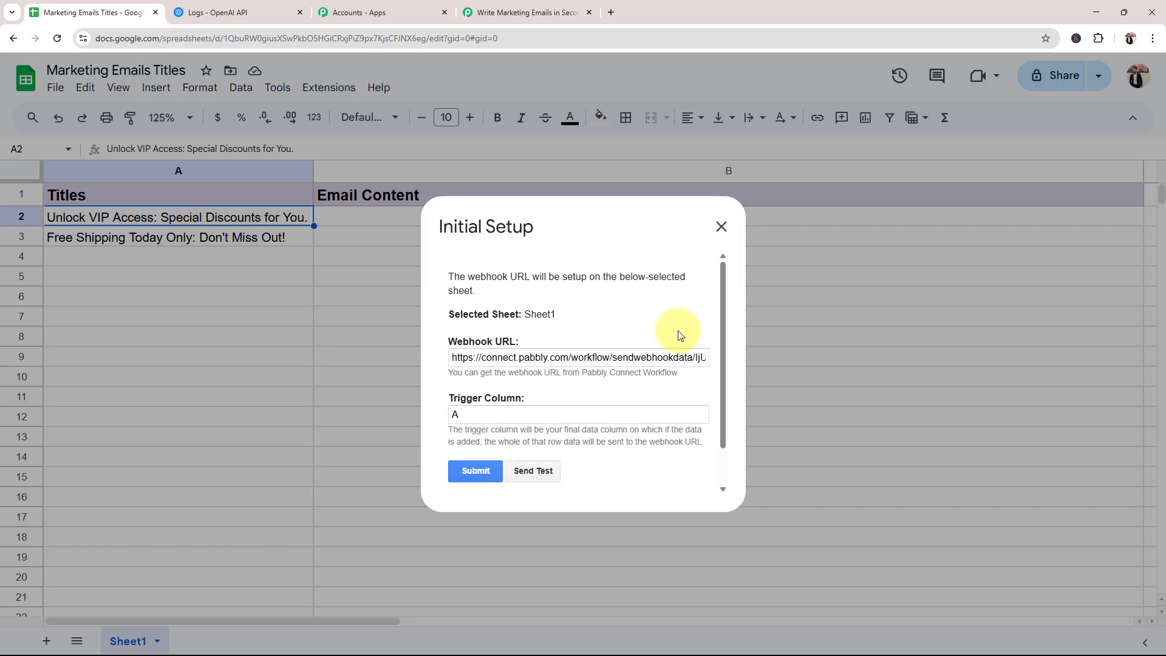
scroll(682, 335, down, 1)
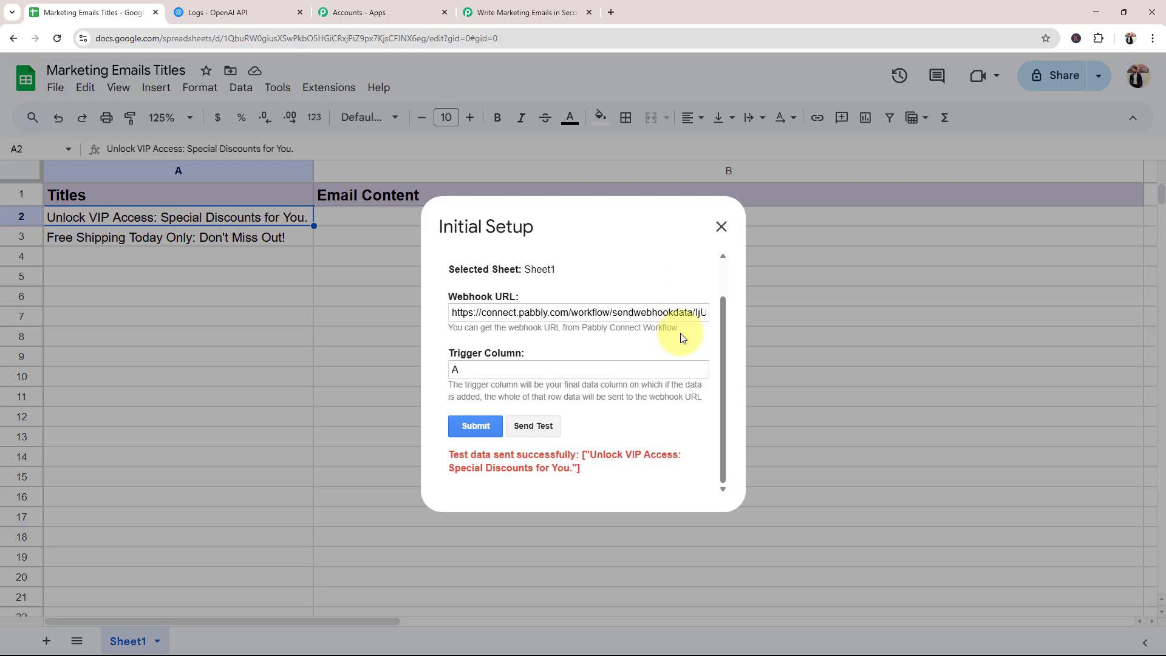
drag(449, 460, 576, 455)
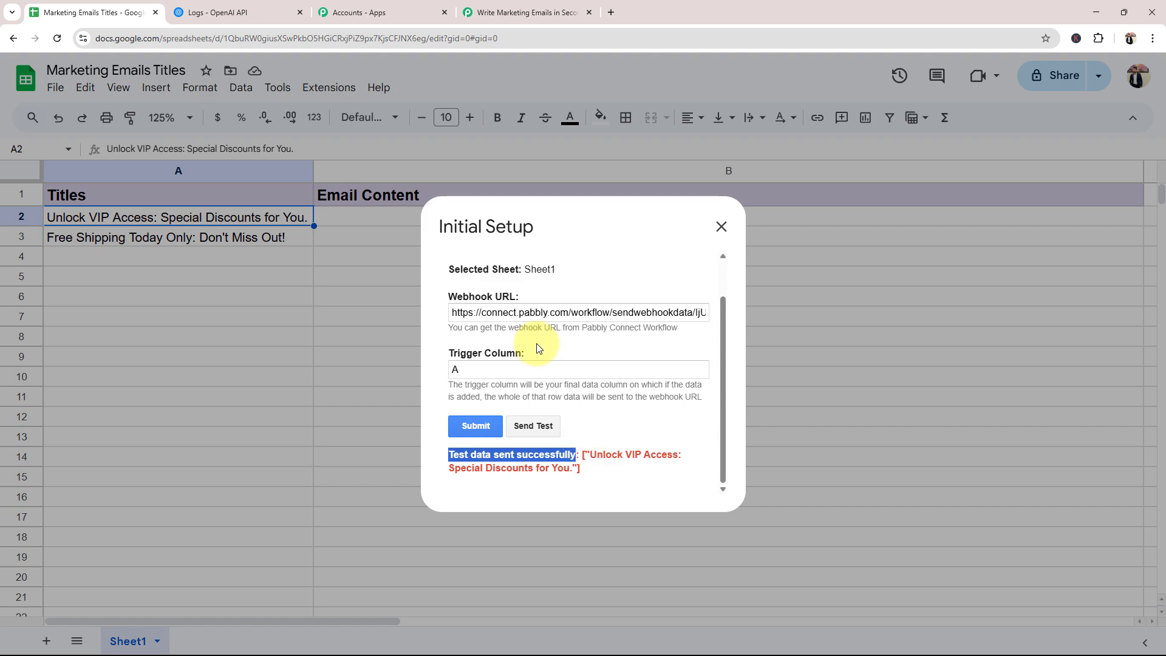
click(472, 425)
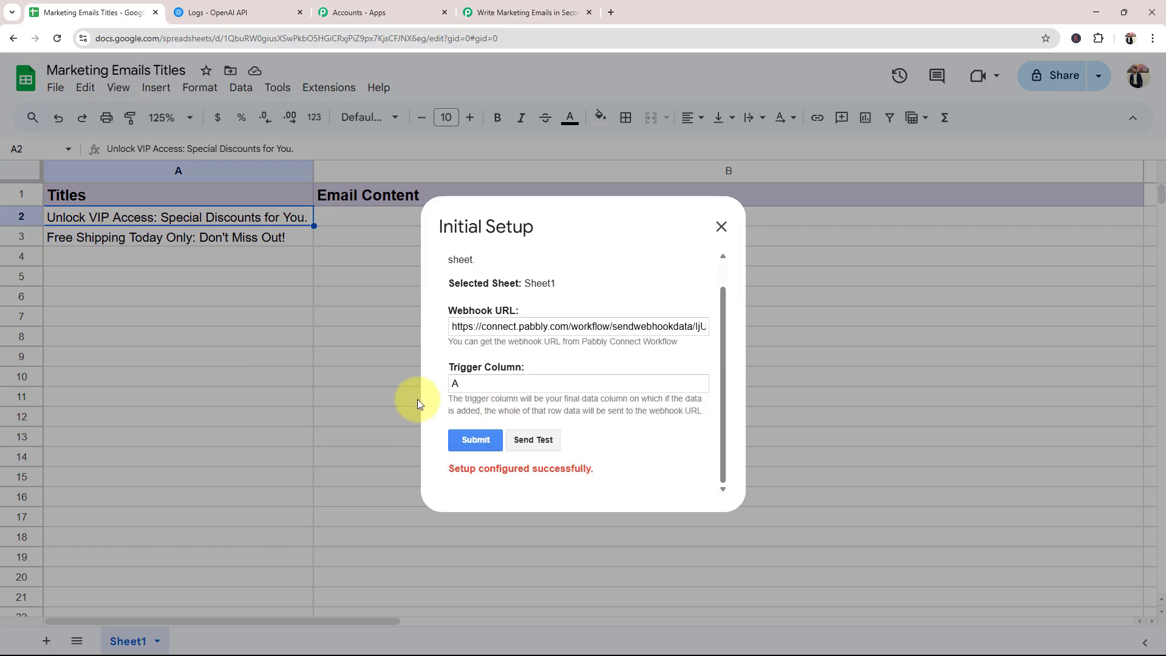
click(723, 227)
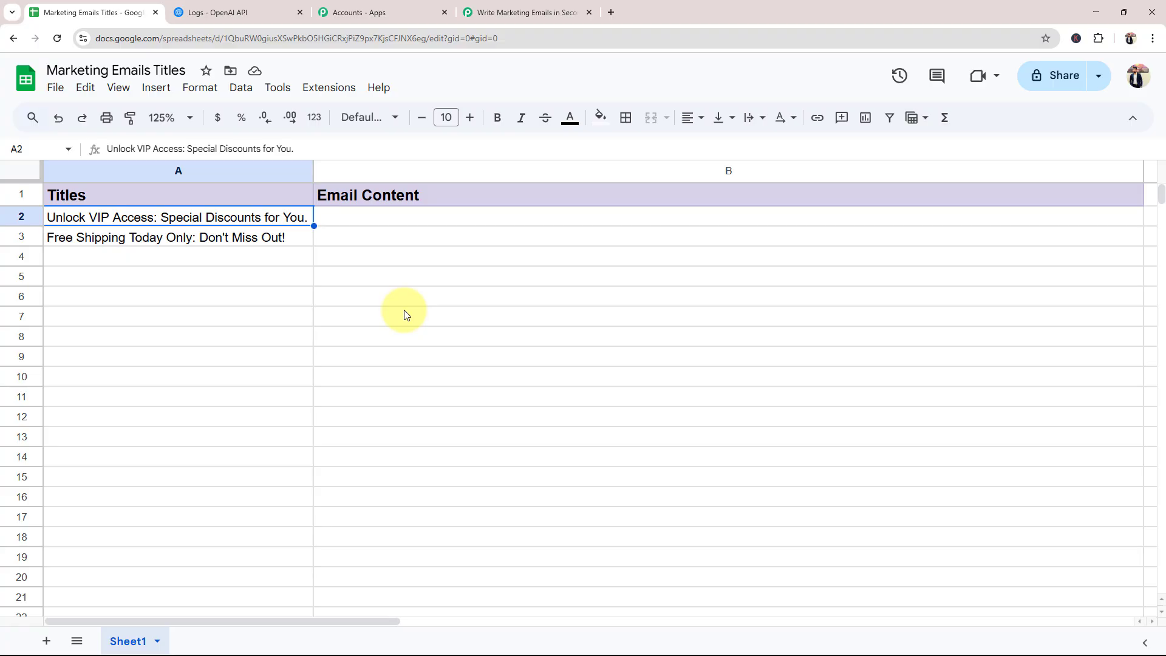
Step: Enable Send On Event in the Pabbly Connect Webhooks add-on for the spreadsheet and select the first title in A2
click(318, 88)
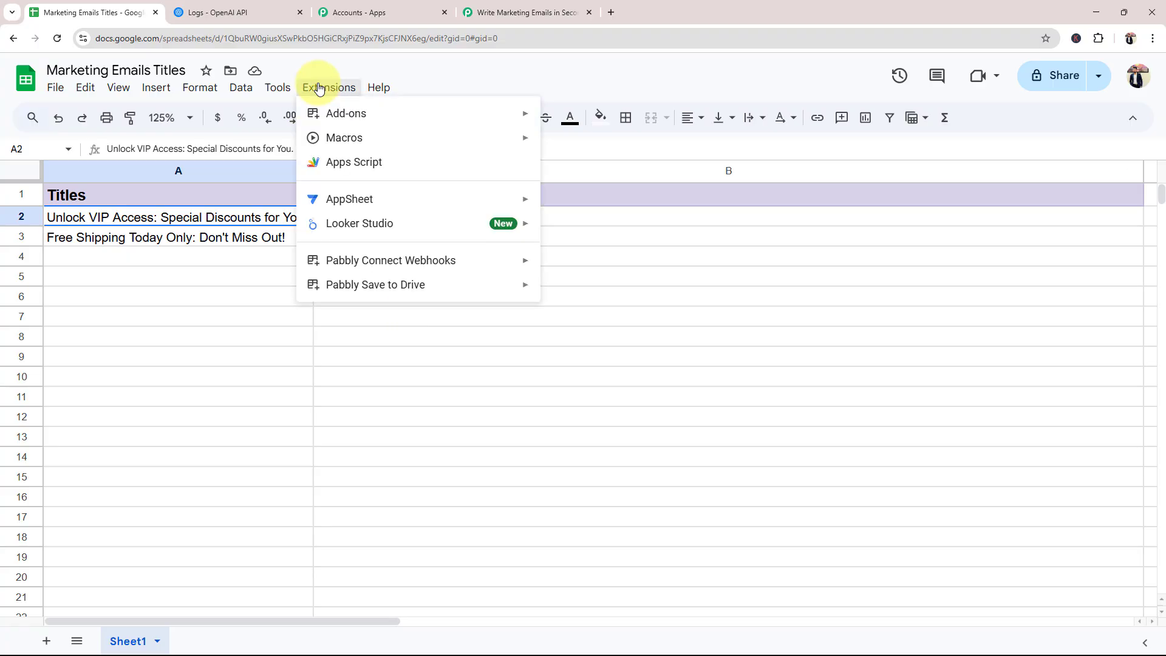
mouse_move(312, 269)
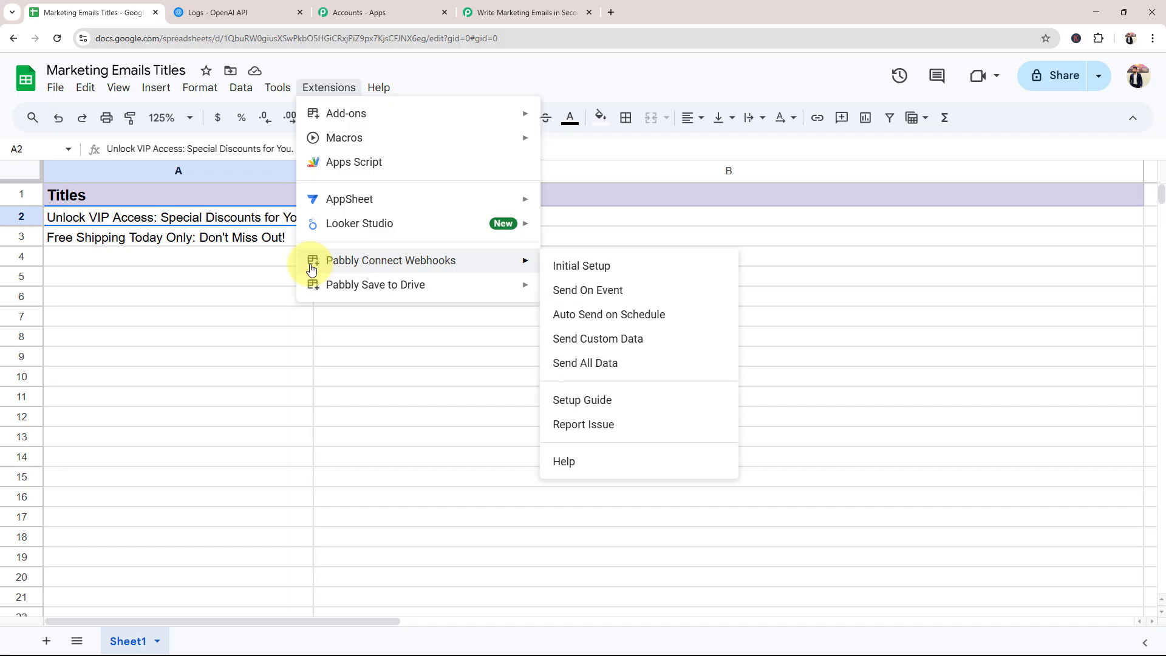
click(568, 288)
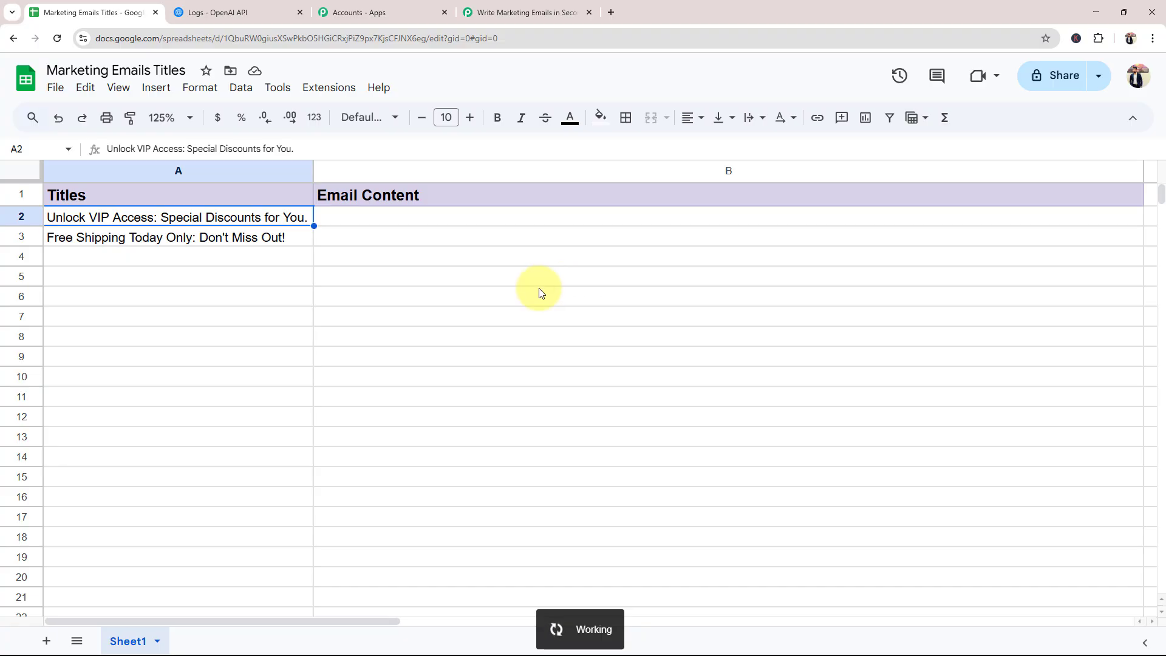
click(64, 238)
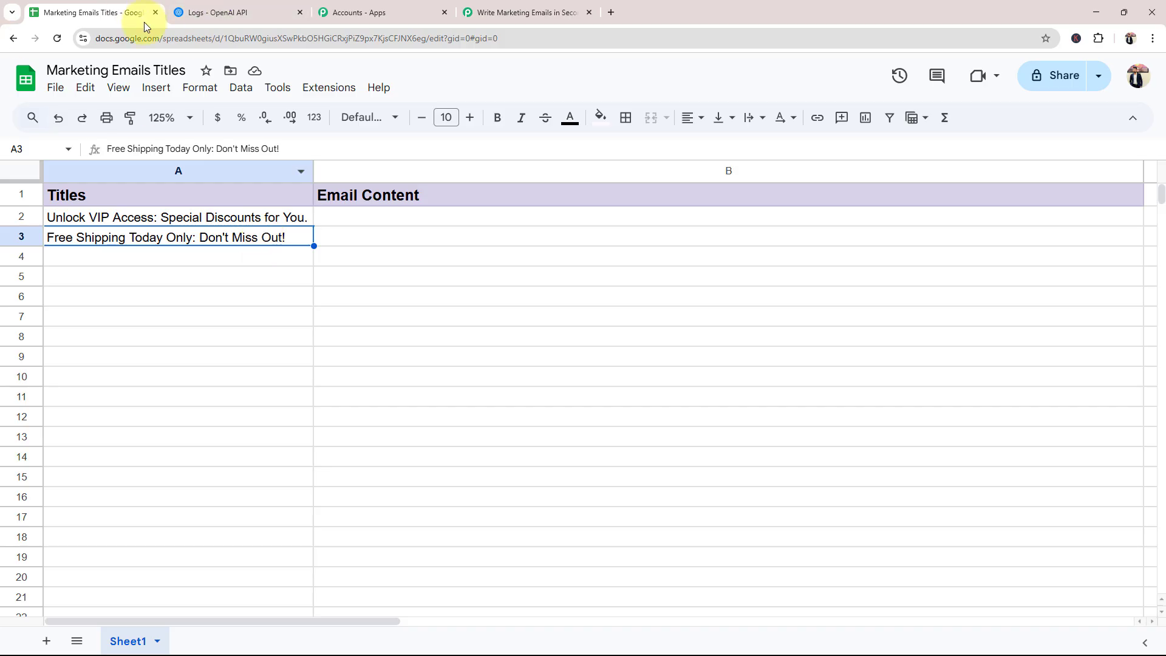
click(163, 217)
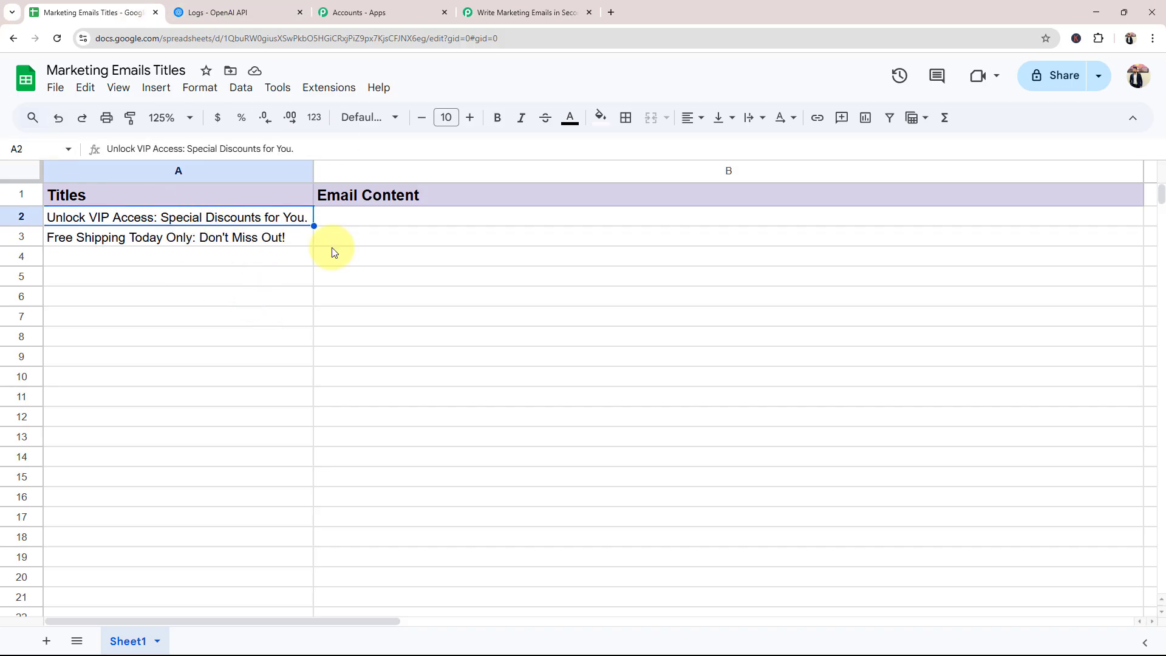
Step: Switch to the Pabbly Connect workflow, review the webhook response received by the Google Sheets trigger, and collapse the trigger
click(500, 12)
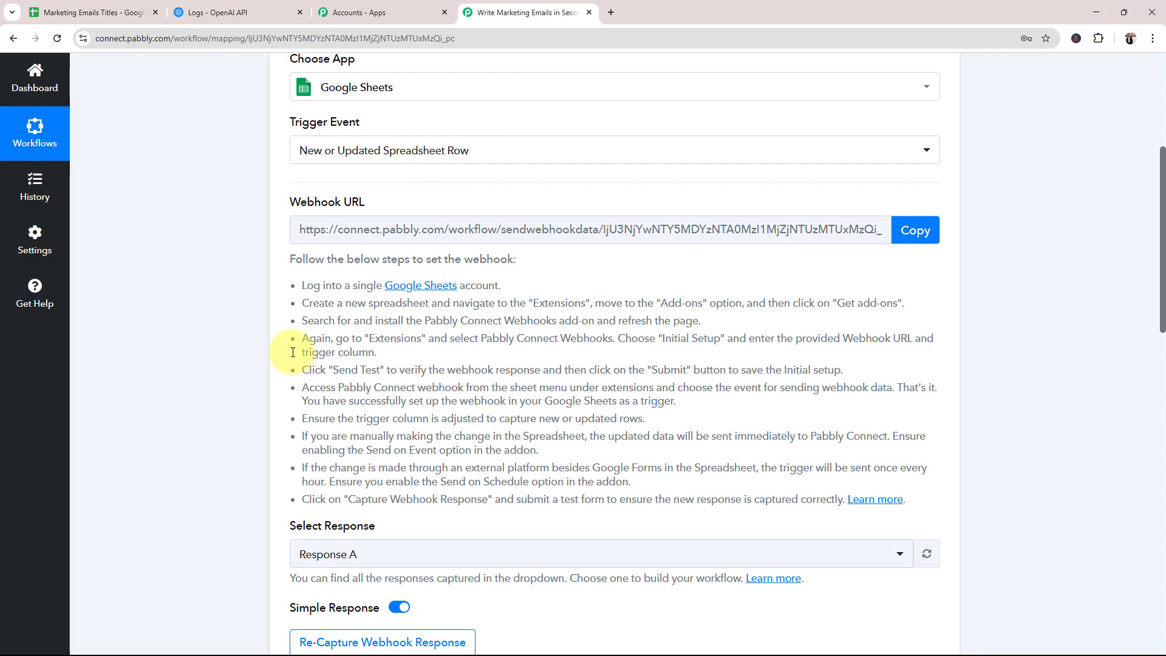
scroll(228, 405, down, 8)
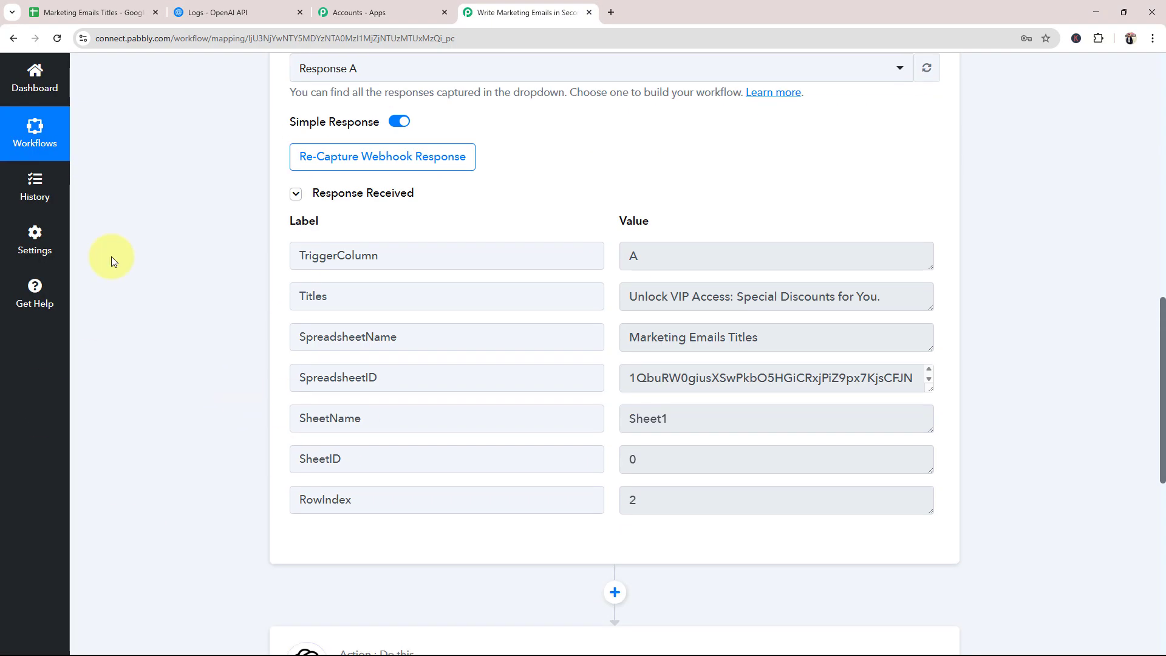
drag(676, 253, 560, 263)
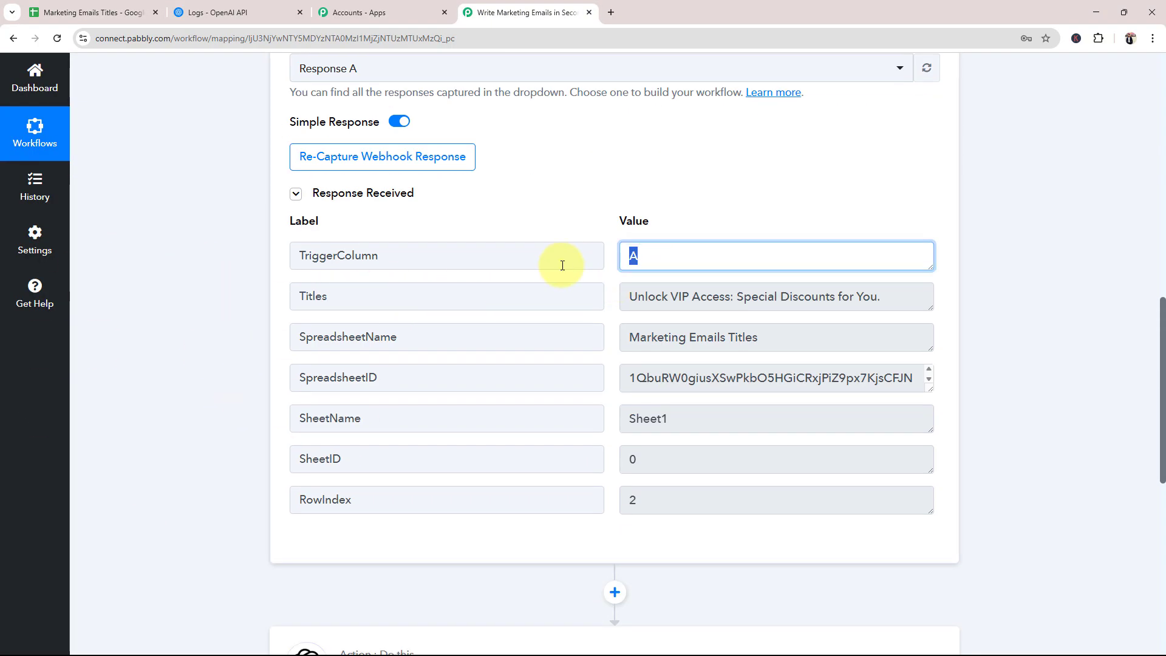
drag(632, 301, 942, 294)
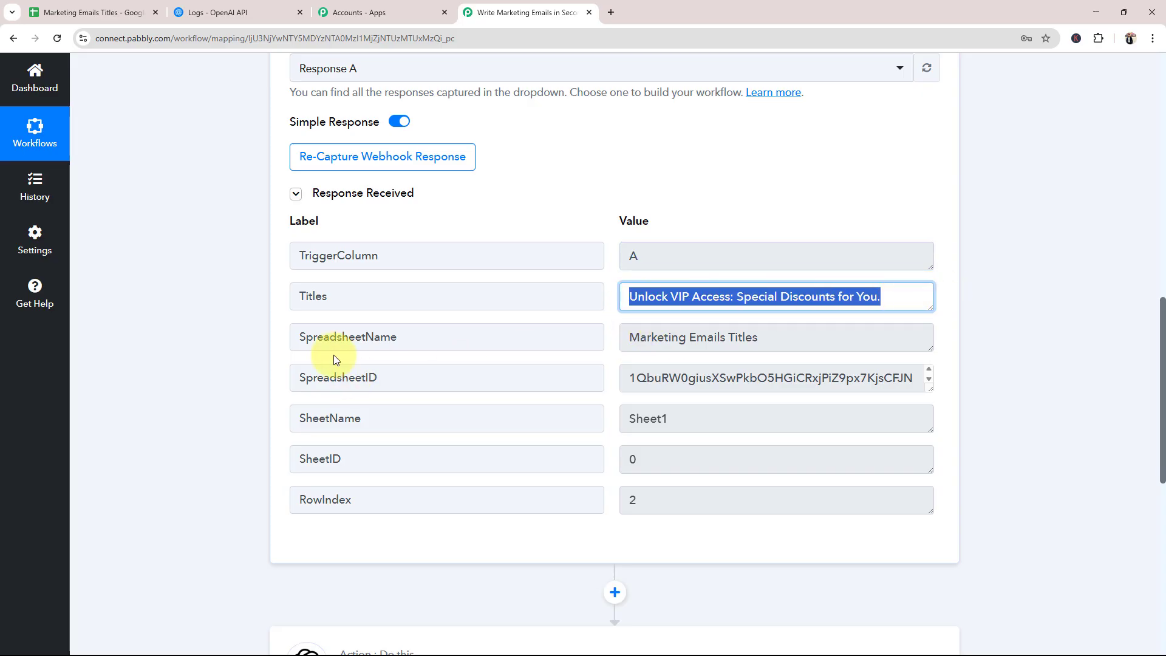
drag(747, 338, 559, 334)
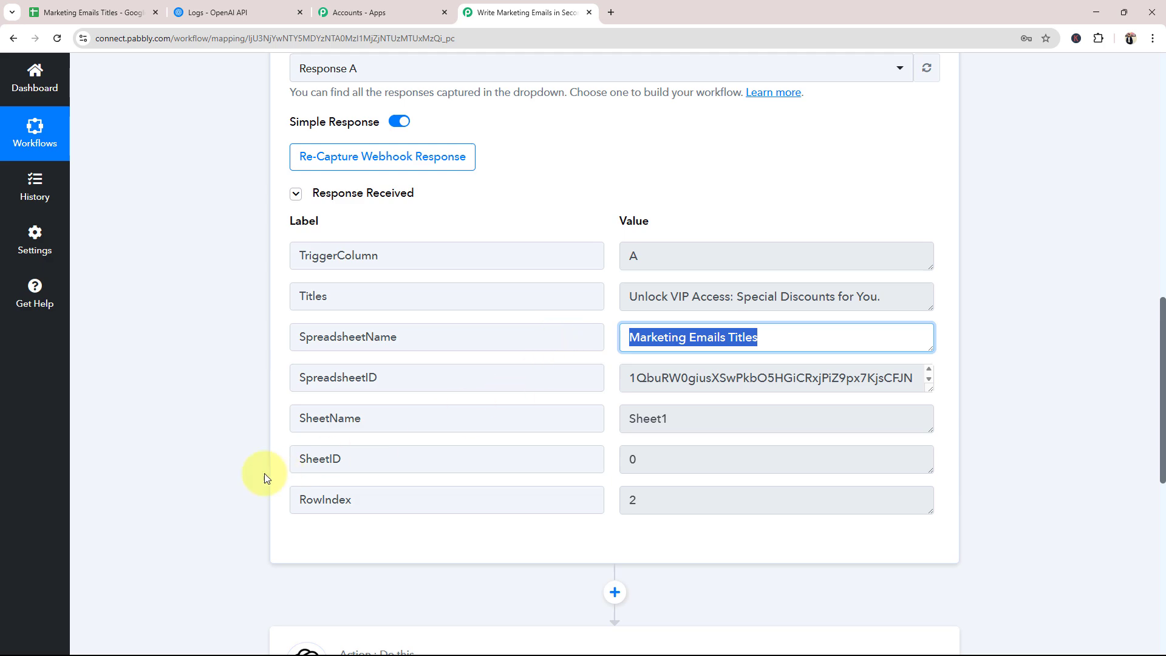
click(196, 477)
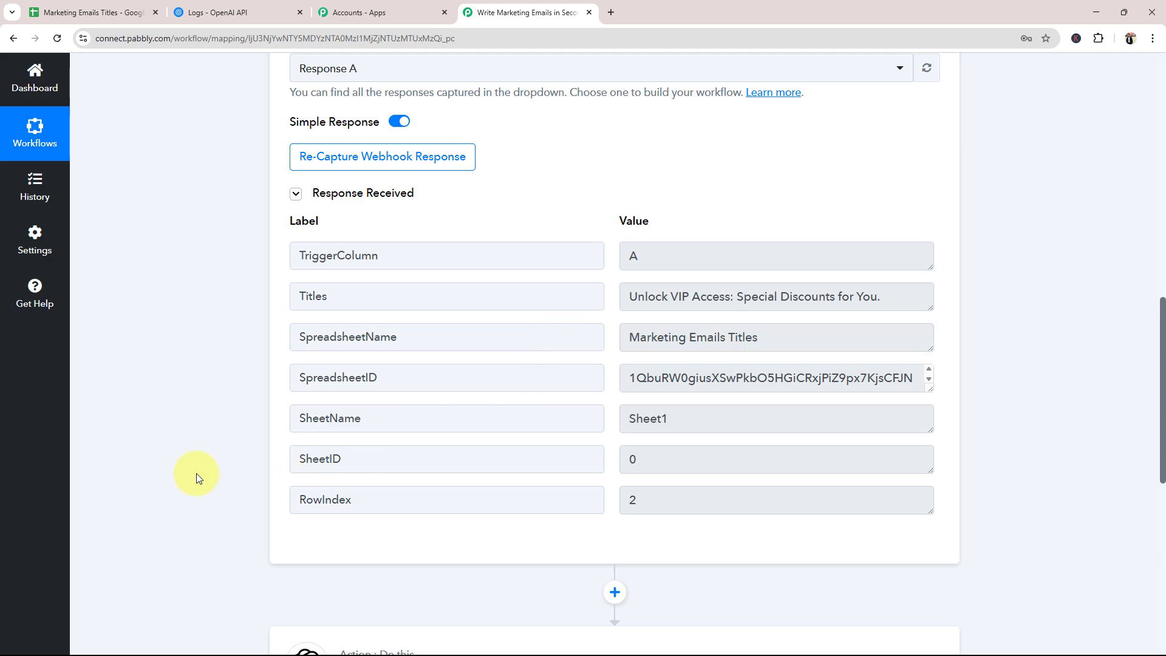
scroll(195, 476, up, 10)
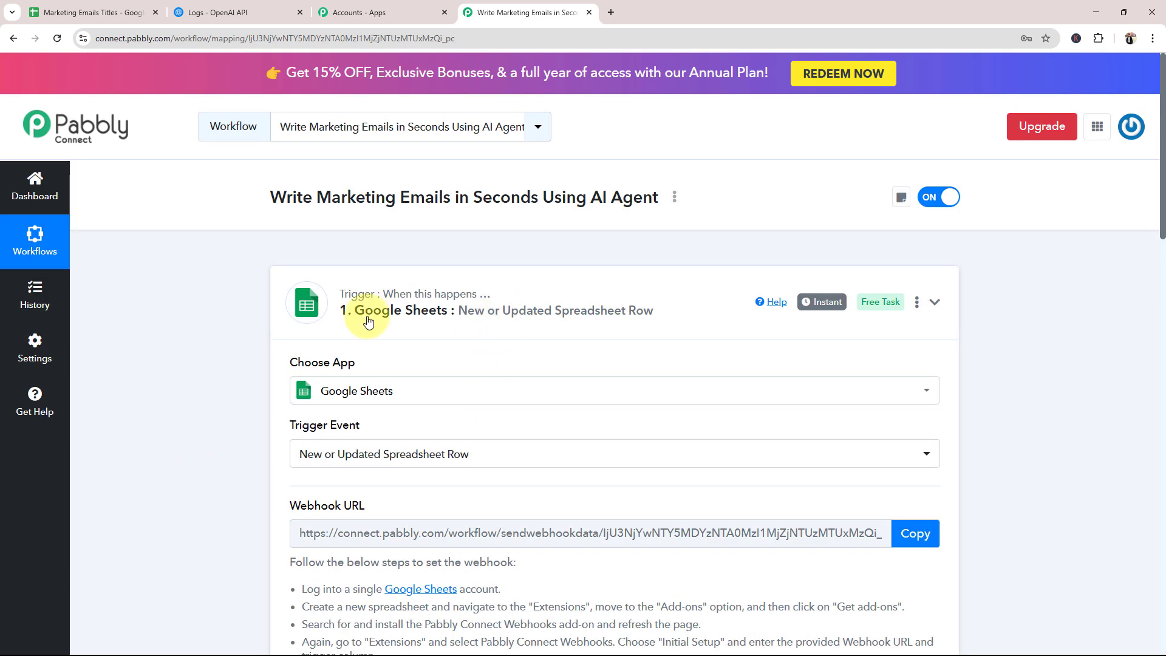
click(368, 322)
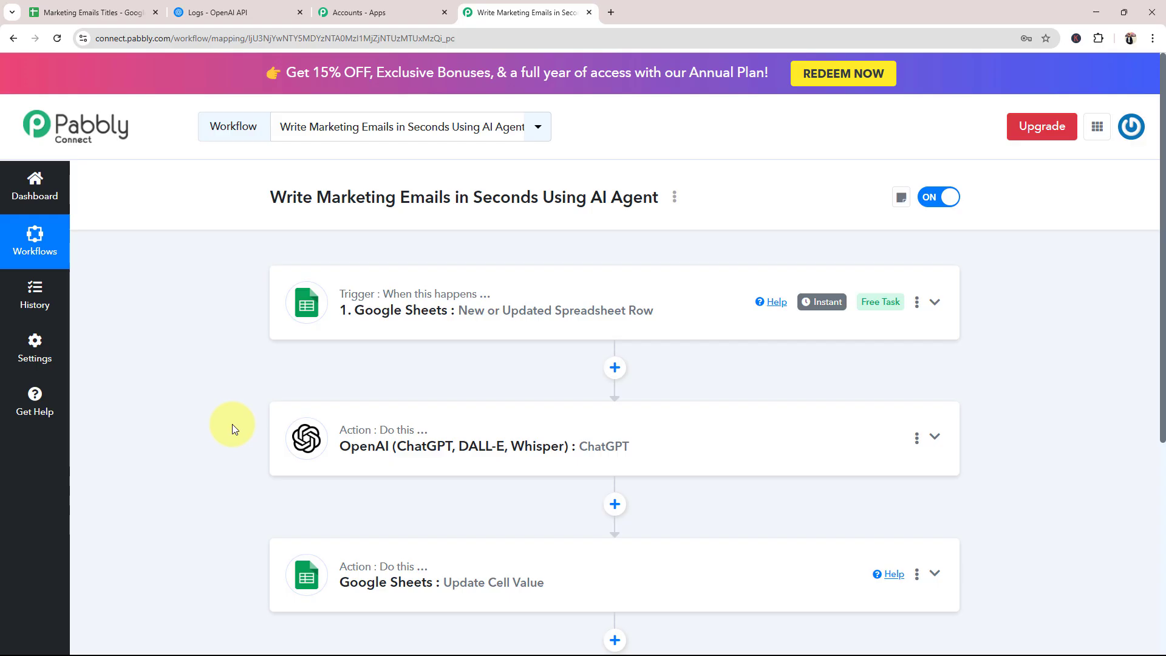
Step: After a look at the spreadsheet's titles, start adding a new connection for the workflow's OpenAI ChatGPT action
click(113, 12)
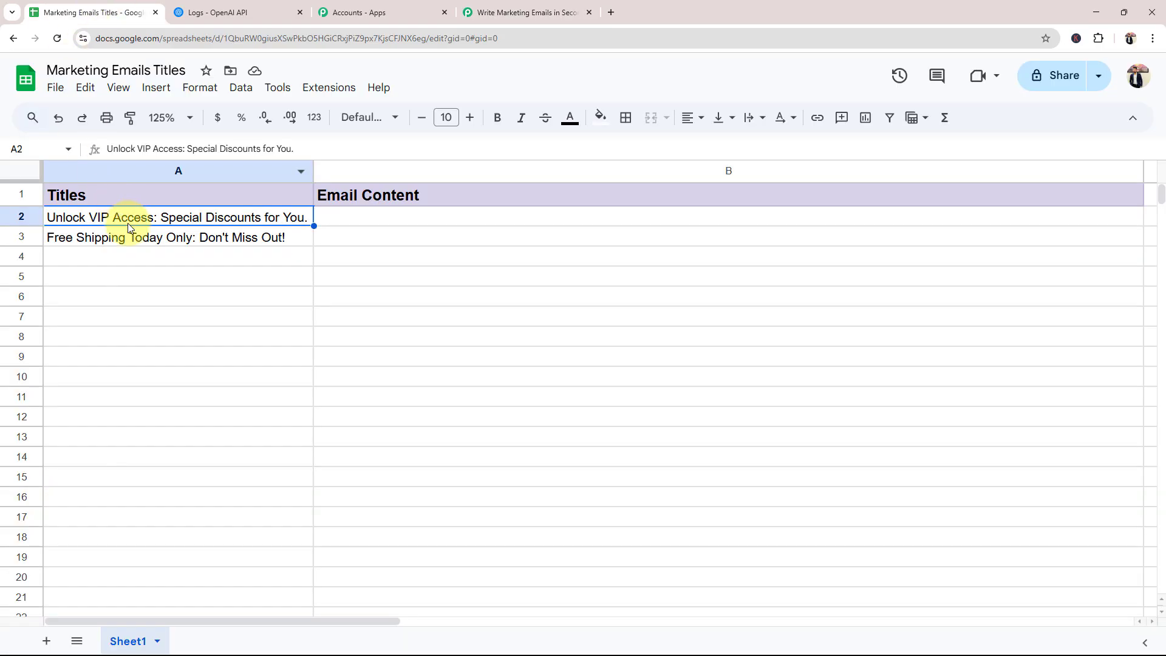
click(523, 12)
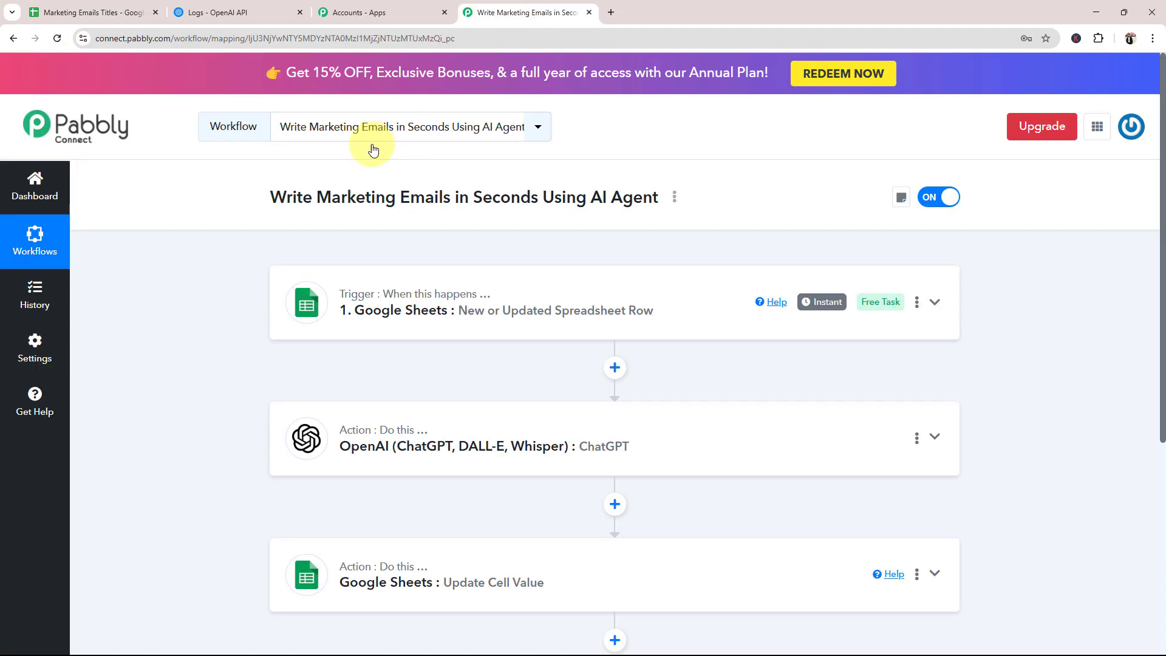
scroll(255, 337, down, 1)
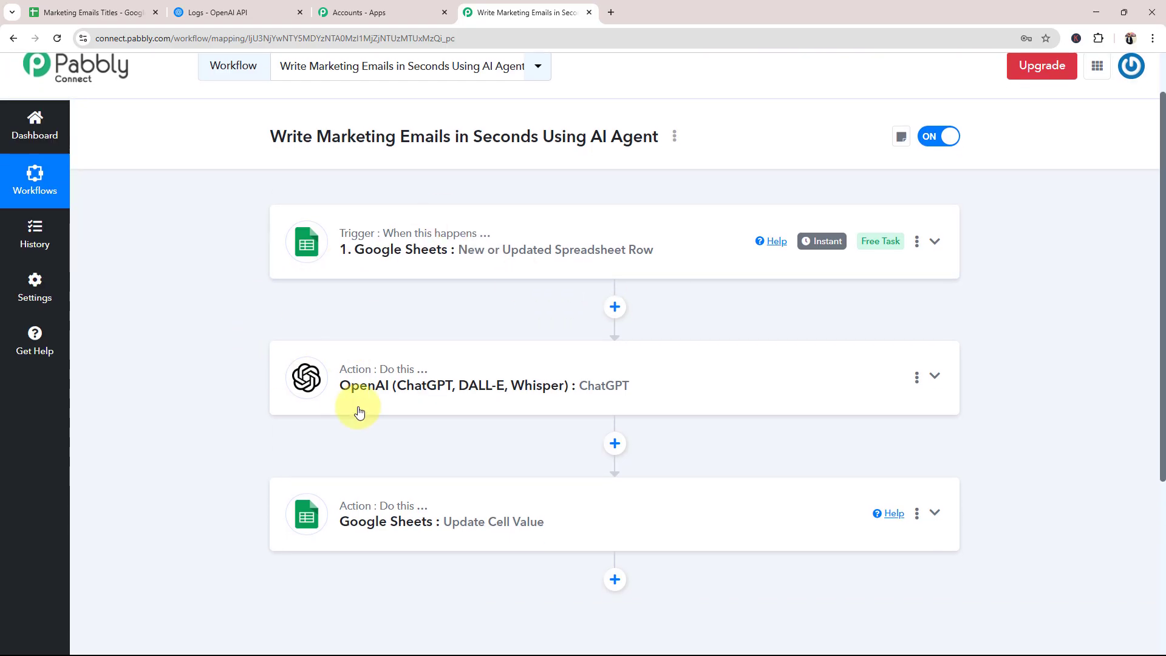
click(385, 384)
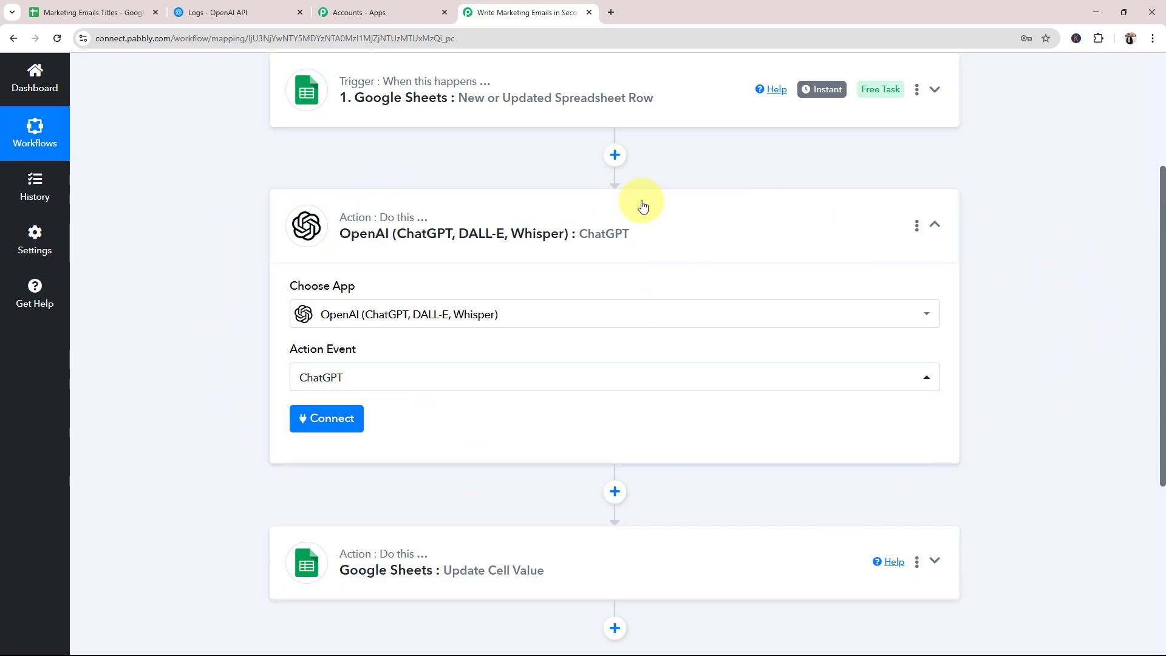
click(313, 433)
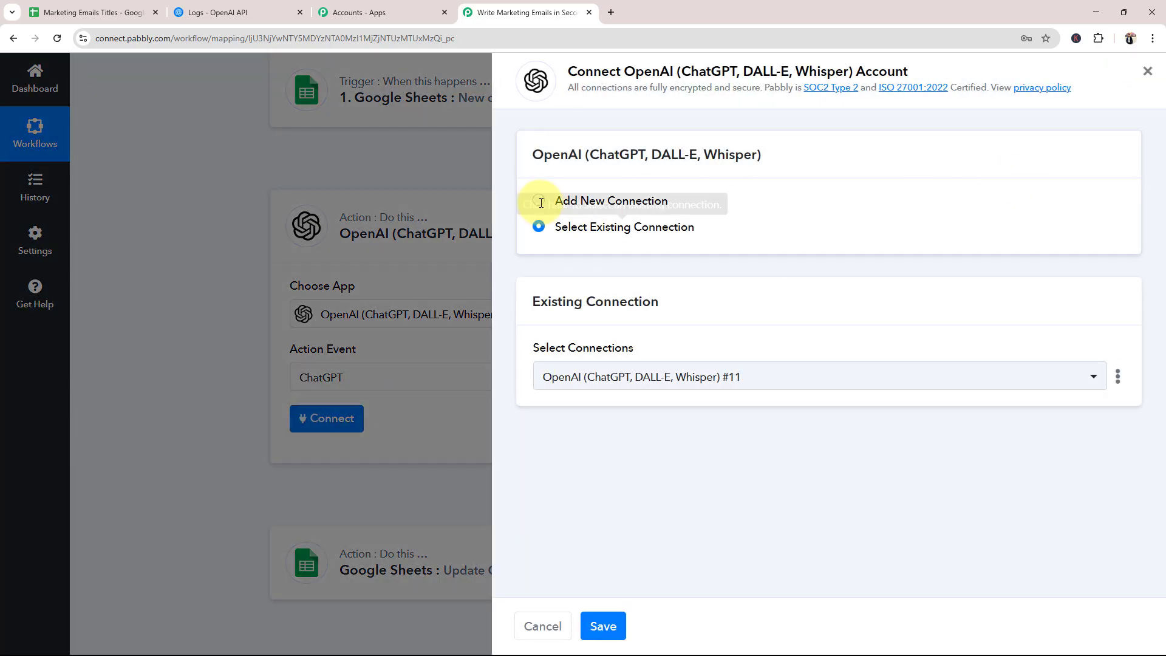
click(540, 201)
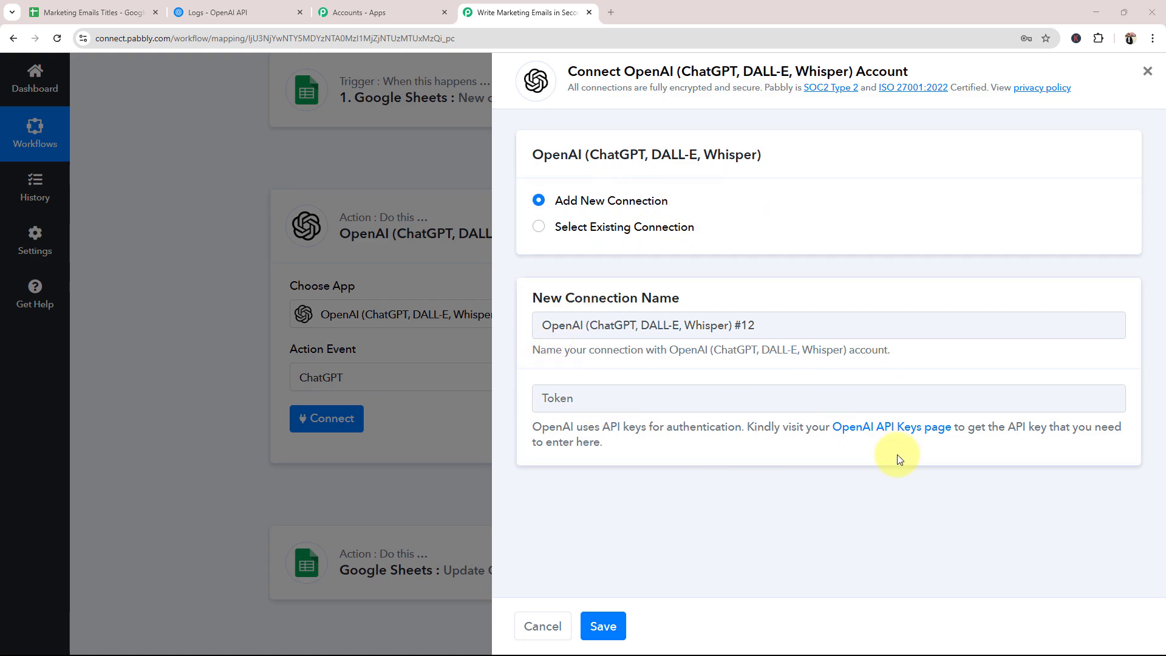
Step: On the OpenAI platform, create and copy a secret key named Marketing Emails Key in Default project, and return to the Pabbly Connect connection form
click(254, 12)
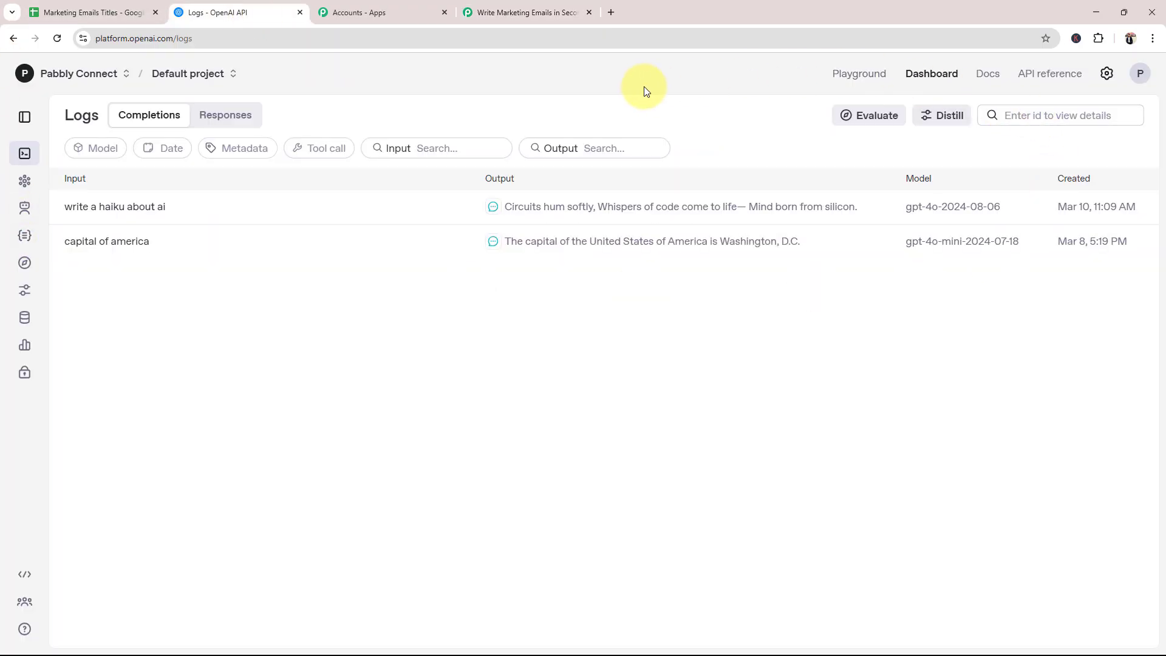
click(25, 117)
click(54, 372)
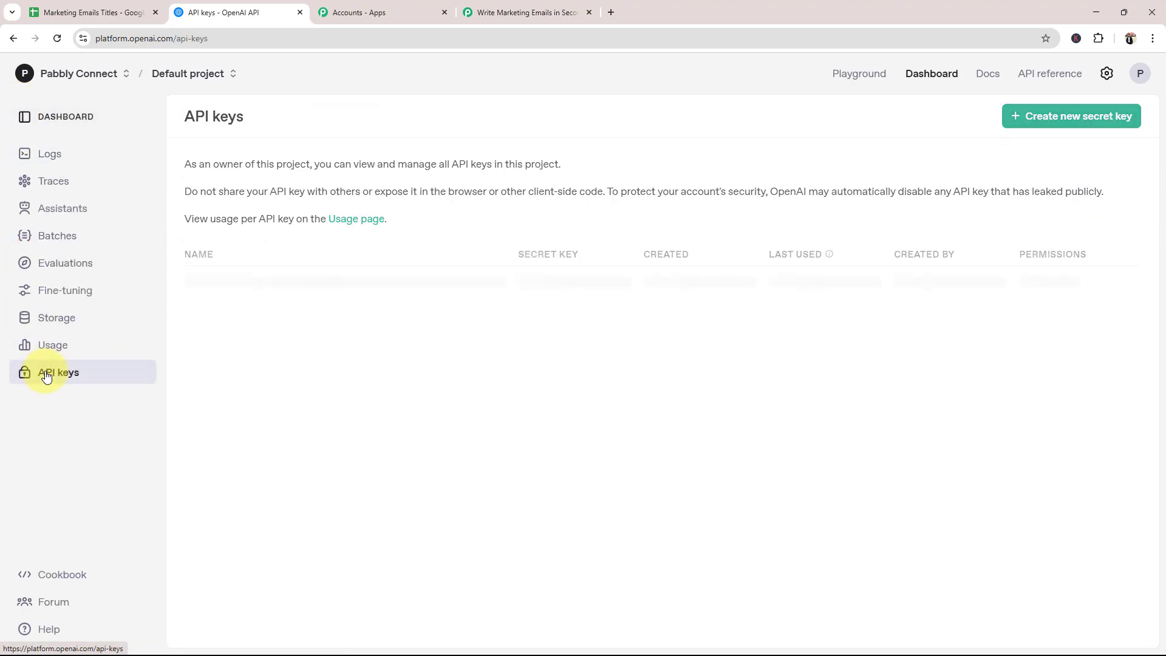
click(1064, 115)
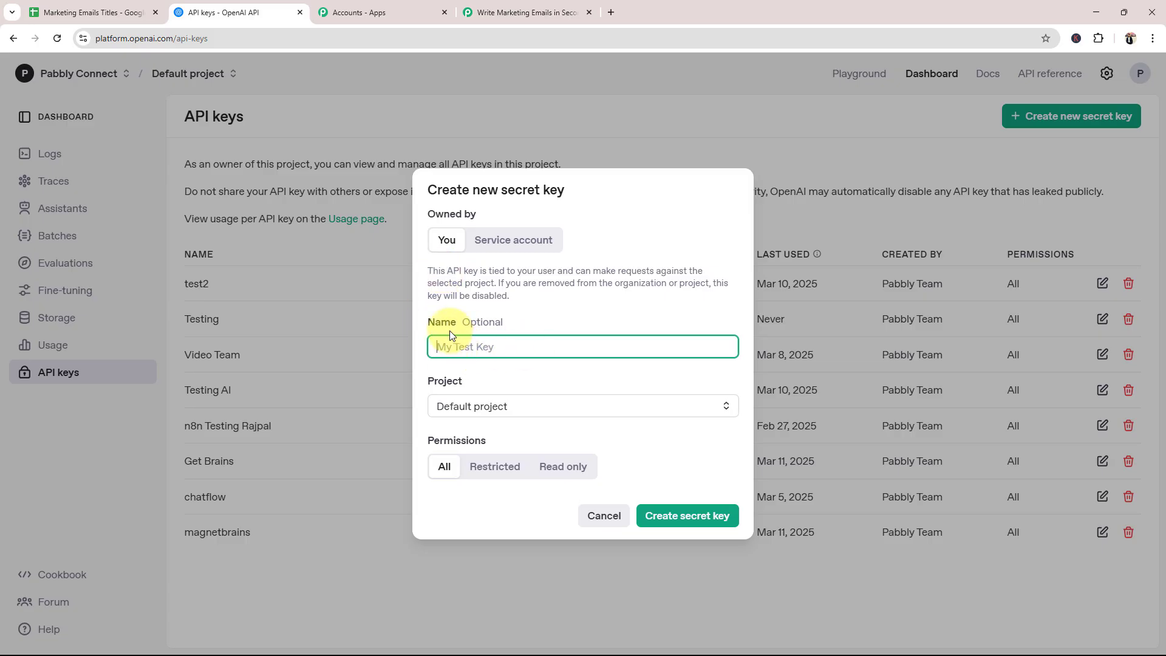
text(Marketing Emails Key)
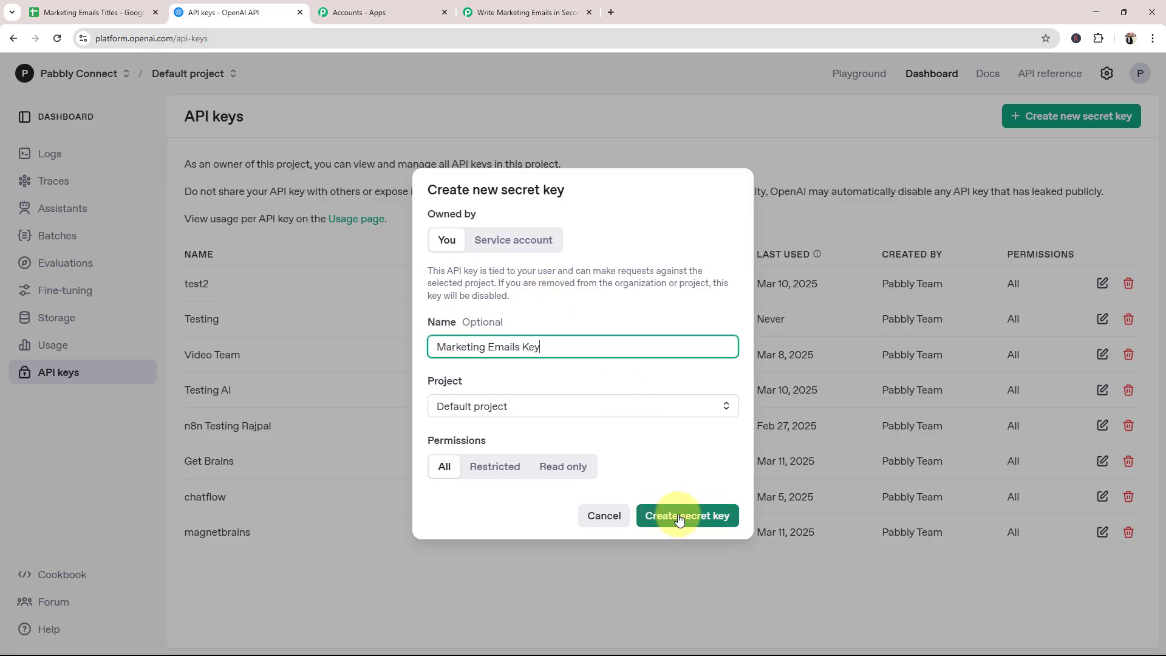
click(481, 404)
click(481, 432)
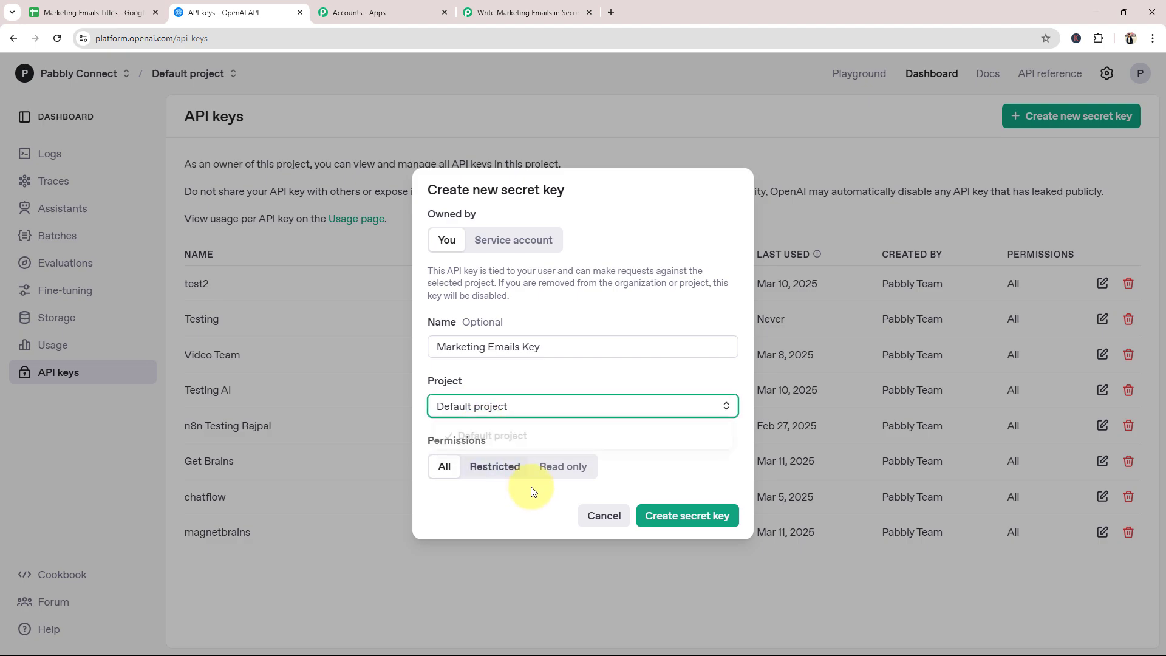
click(674, 514)
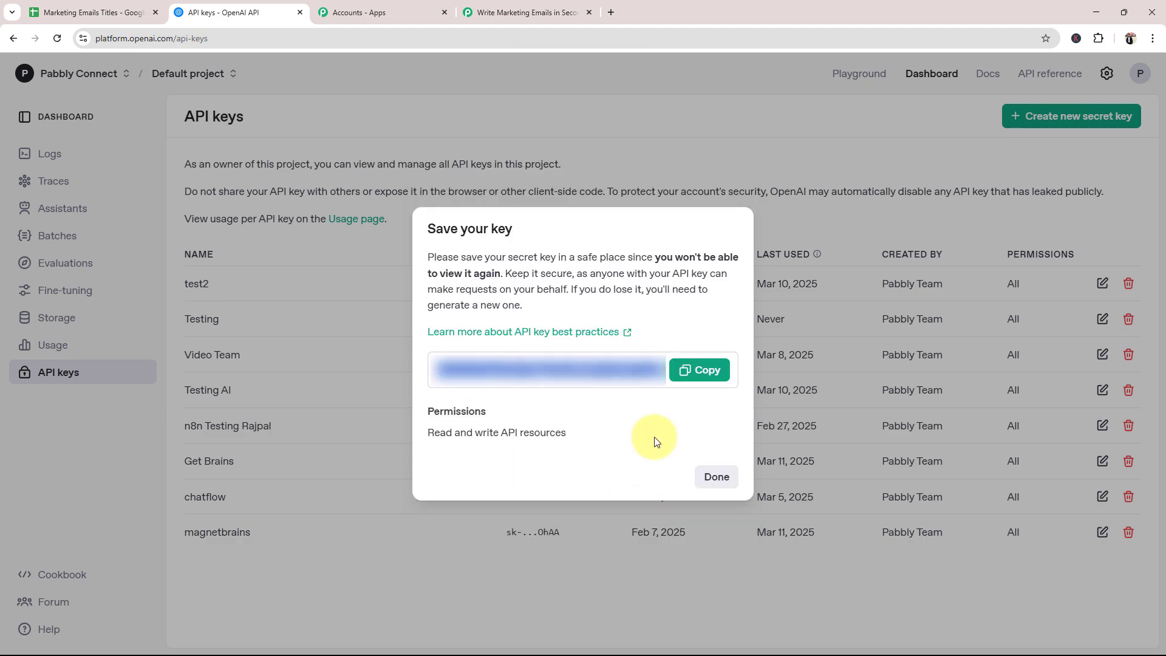
click(695, 372)
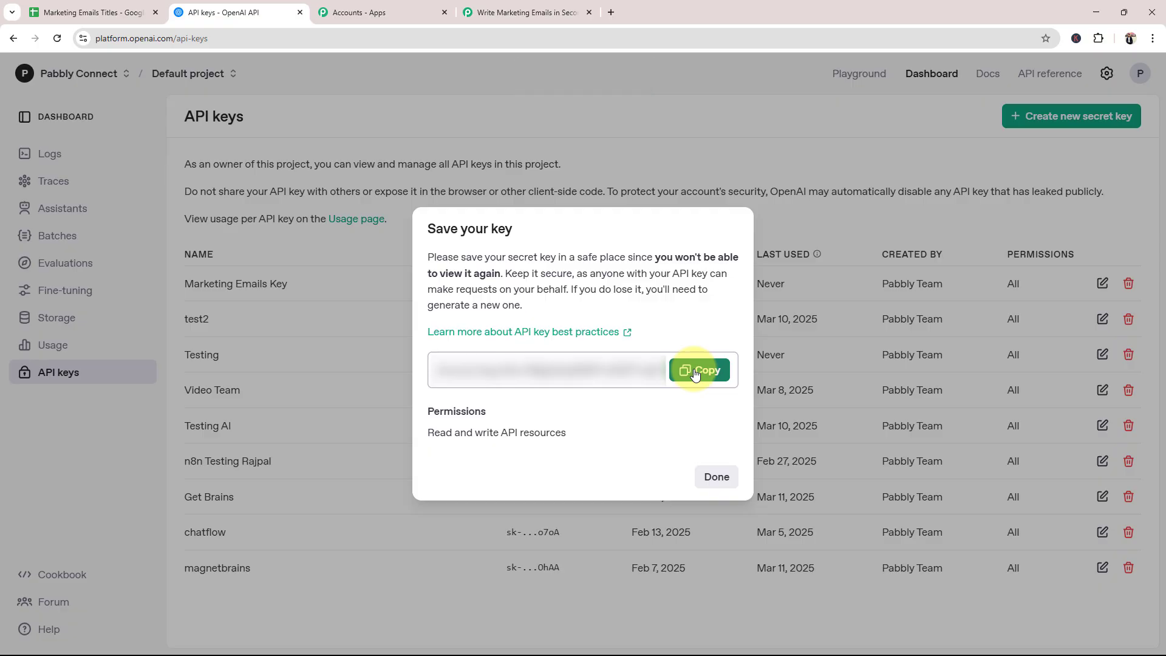
click(478, 12)
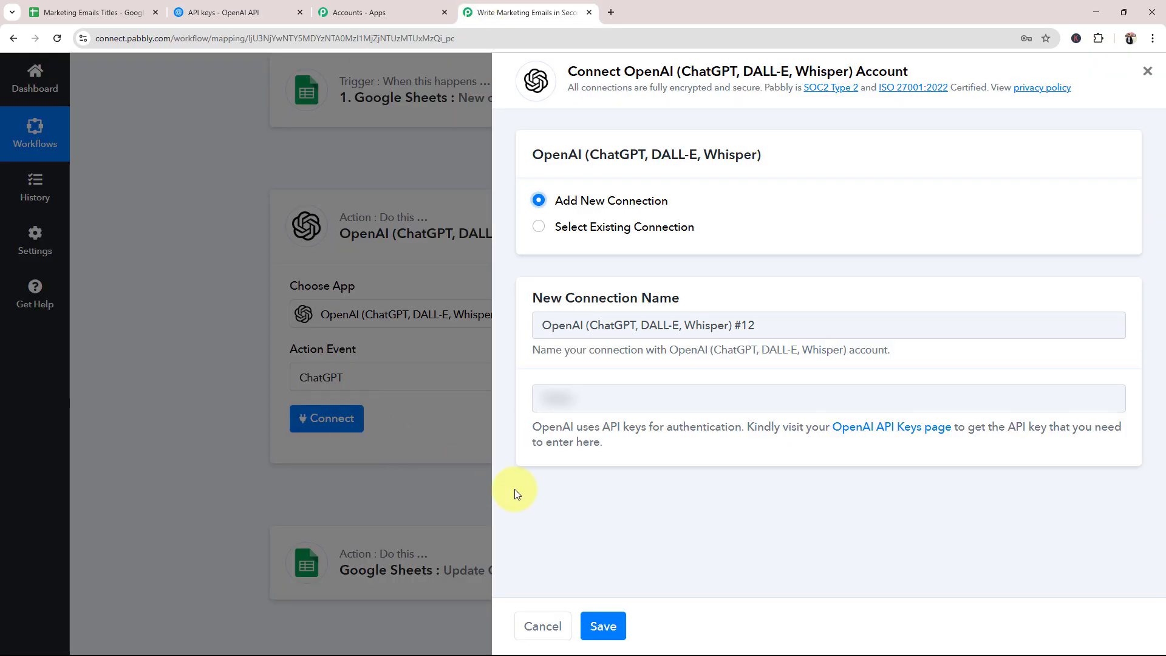
Step: Paste the copied OpenAI API key into the new connection form and save the connection
click(570, 400)
key(ctrl+v)
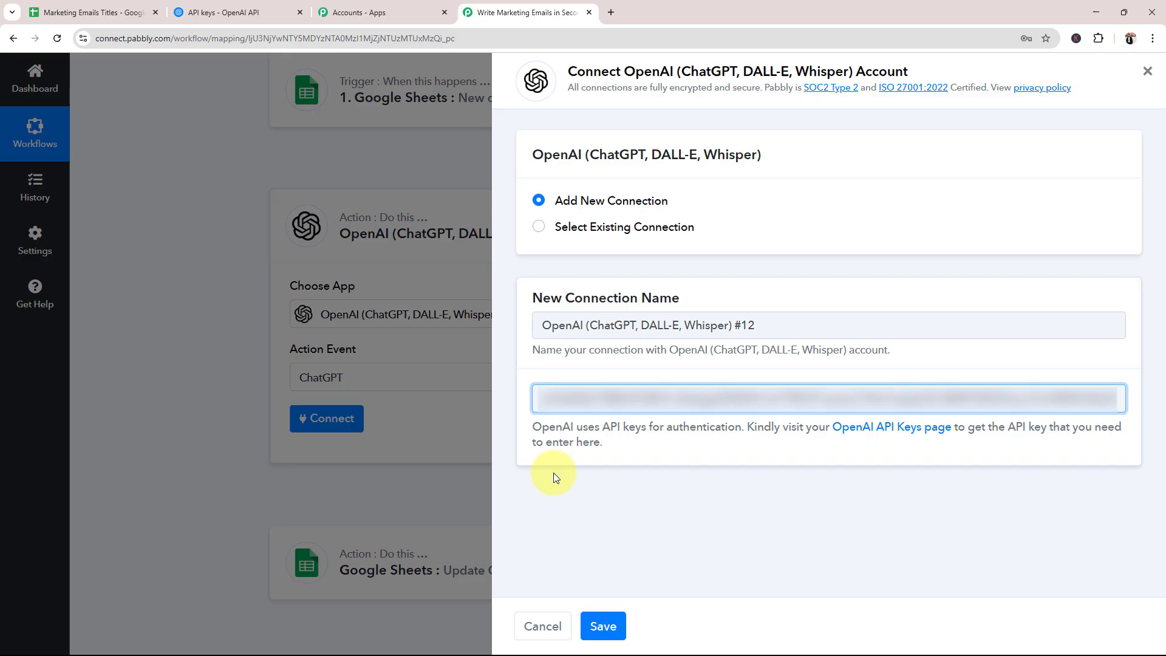
click(603, 626)
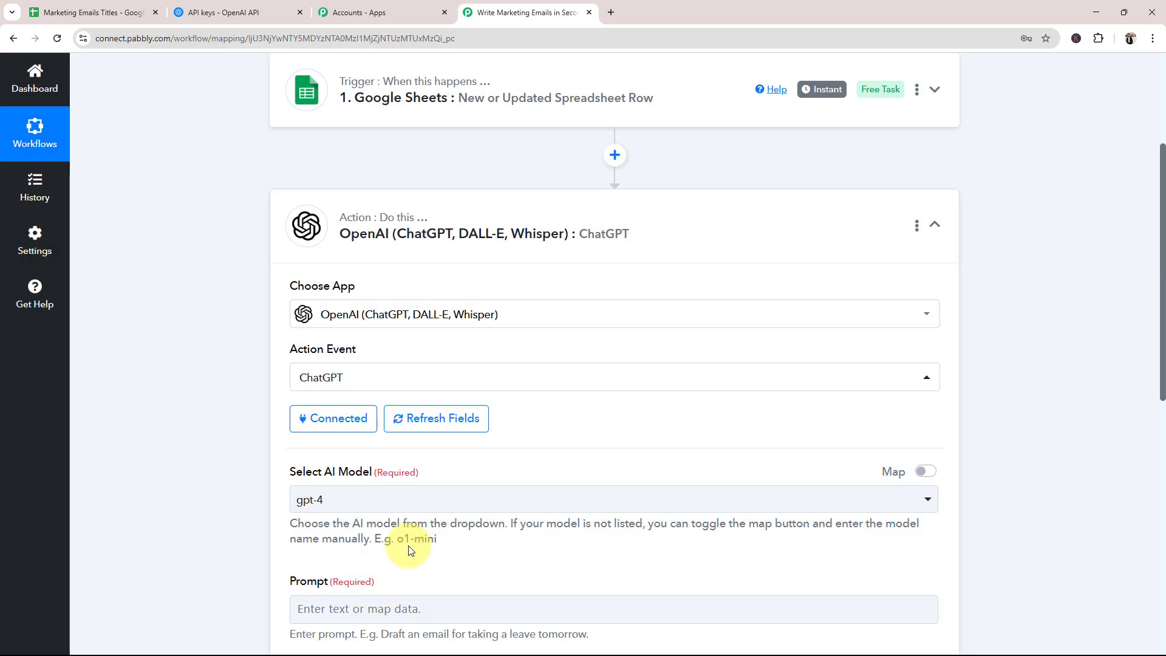
Step: Select gpt-4o-mini as the AI model for the ChatGPT action
scroll(302, 443, down, 3)
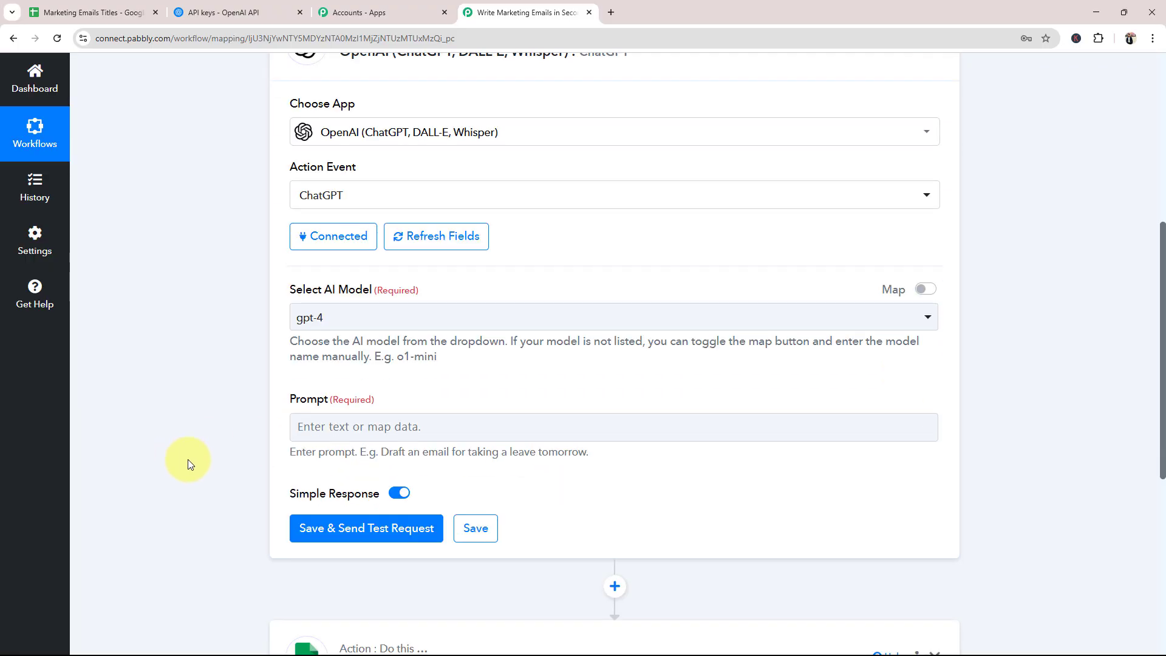
click(345, 320)
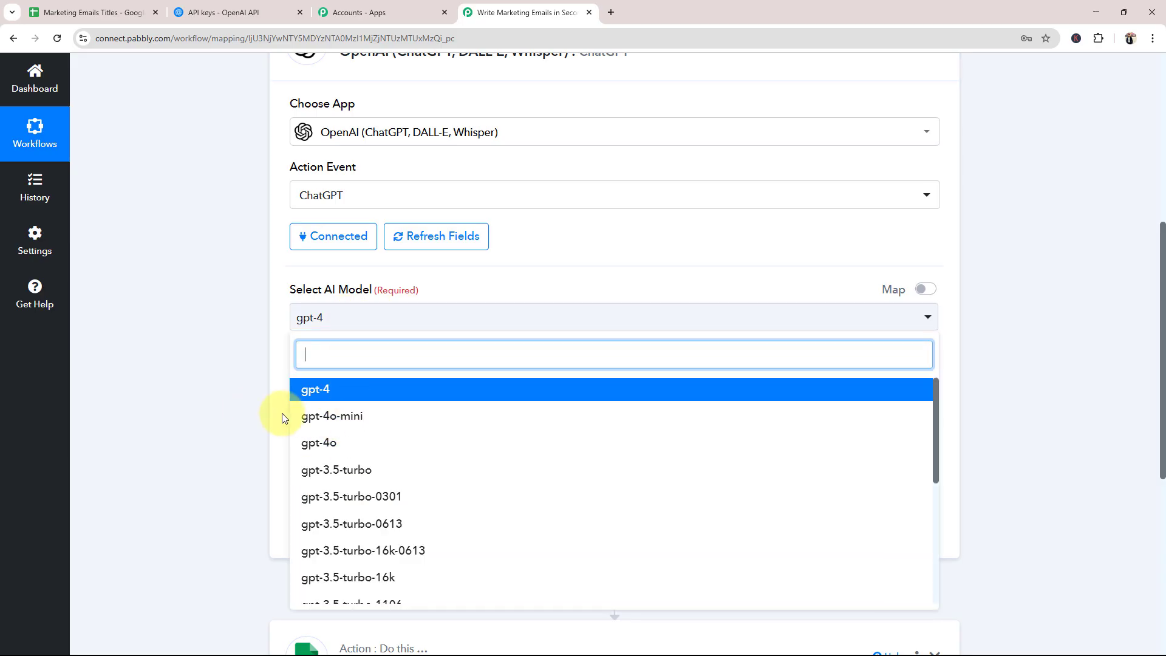
click(310, 415)
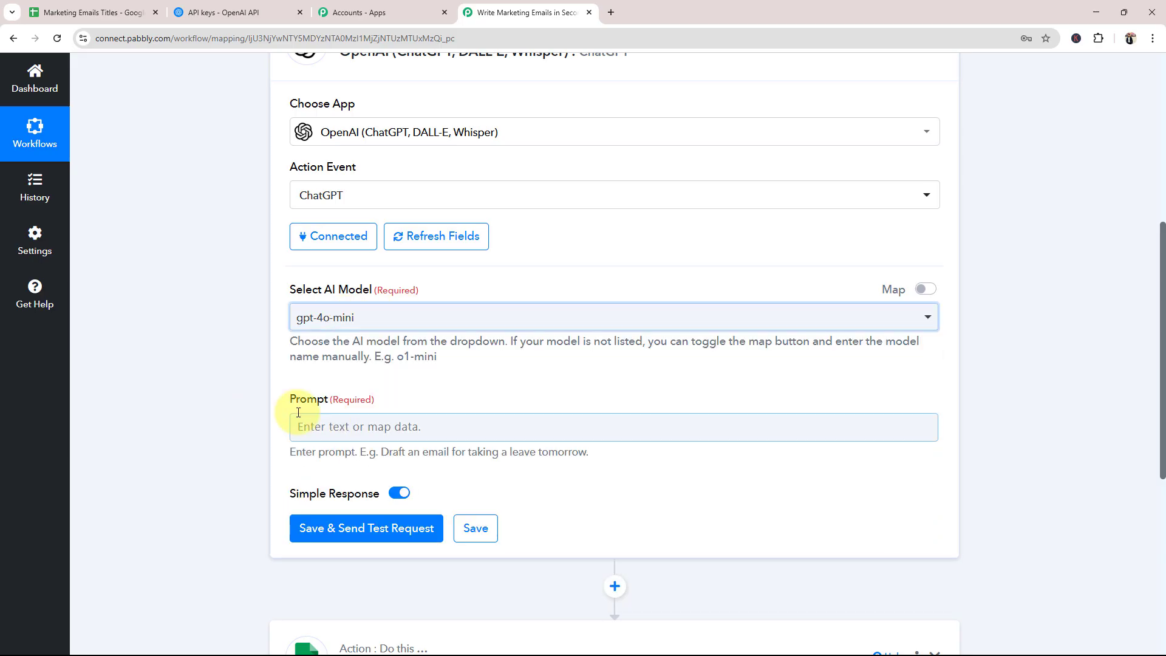
click(158, 373)
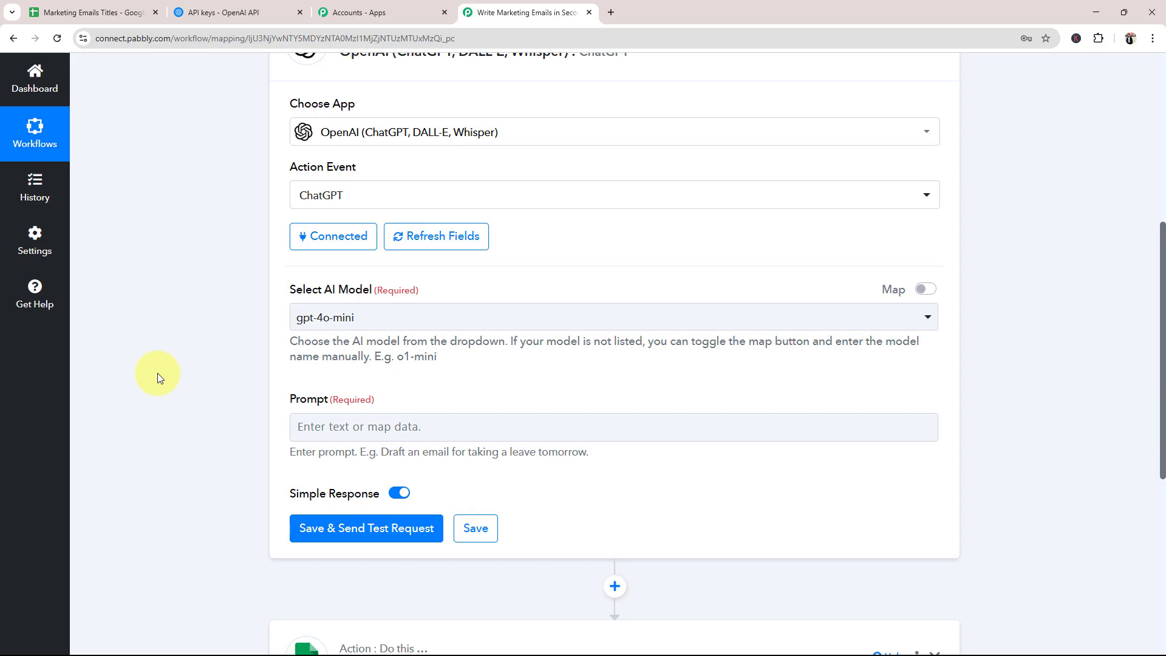
Step: Enter the prompt "Write a marketing Email for the" in the ChatGPT action, checking the titles in the spreadsheet
scroll(159, 363, down, 2)
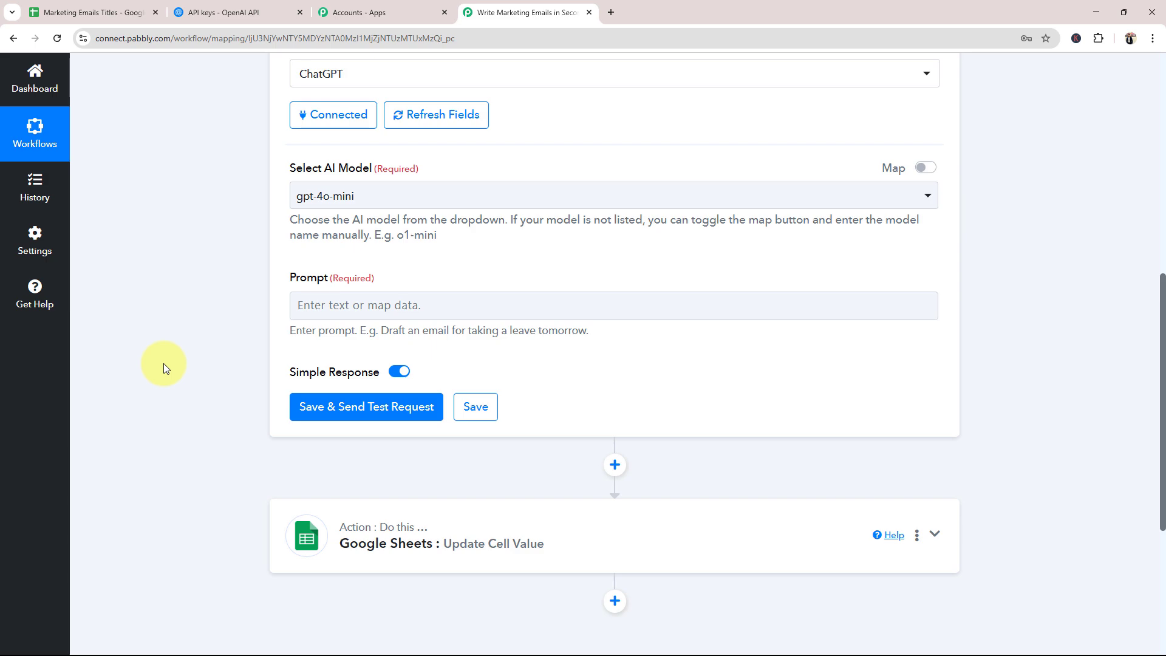
click(340, 309)
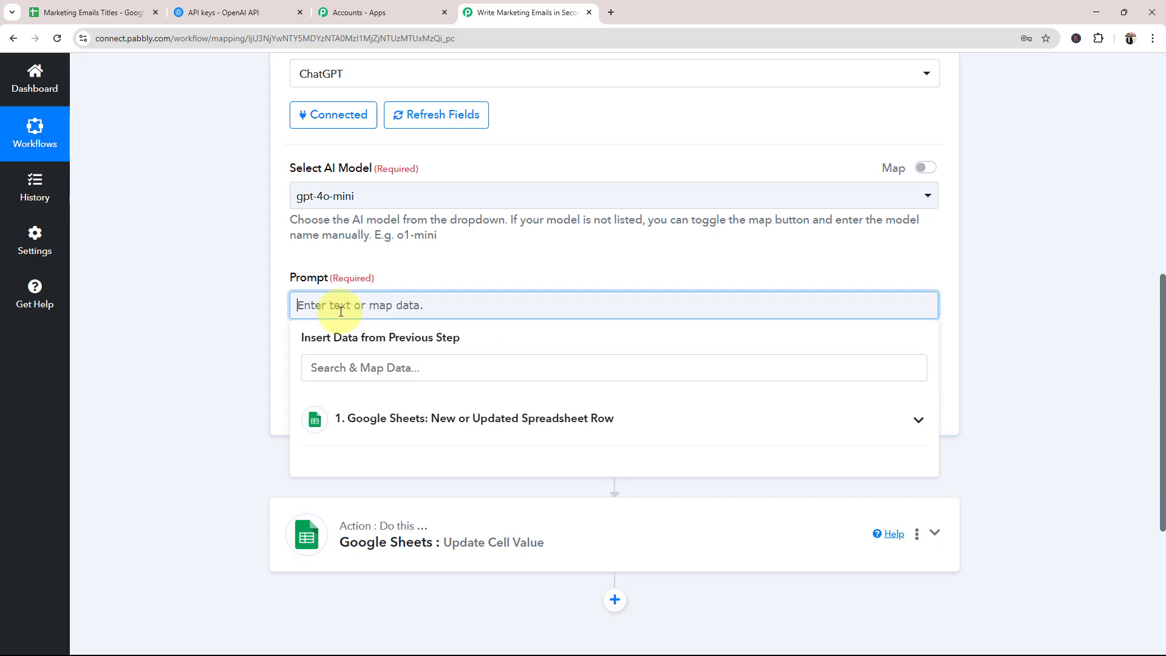
key(ctrl+v)
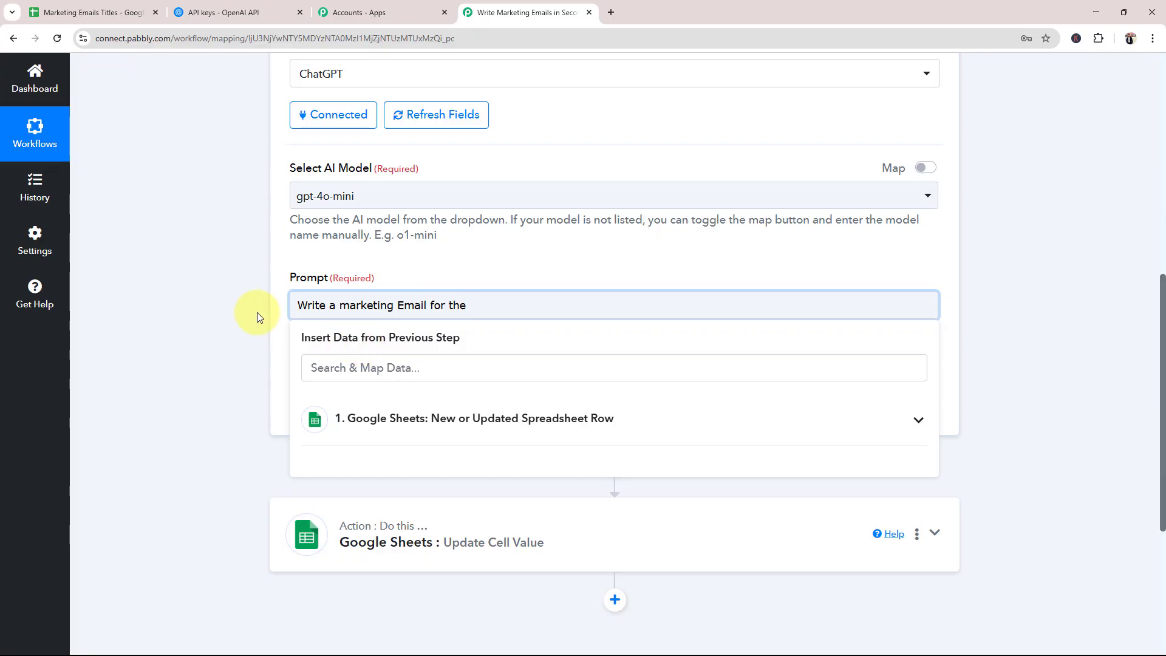
click(88, 13)
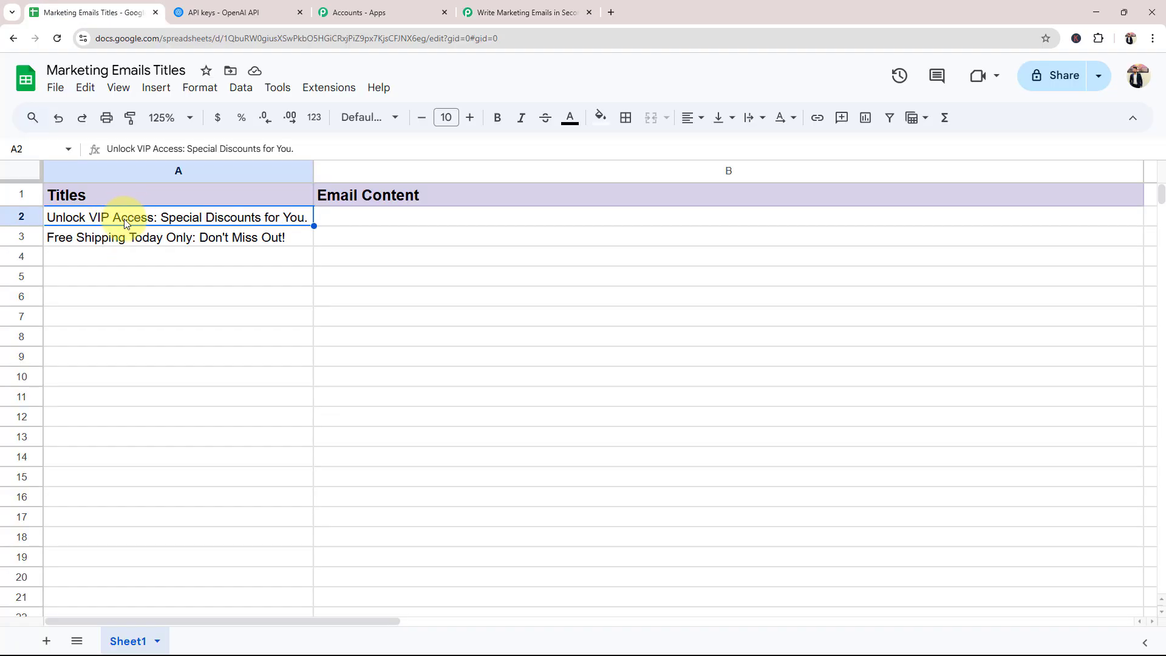
click(528, 12)
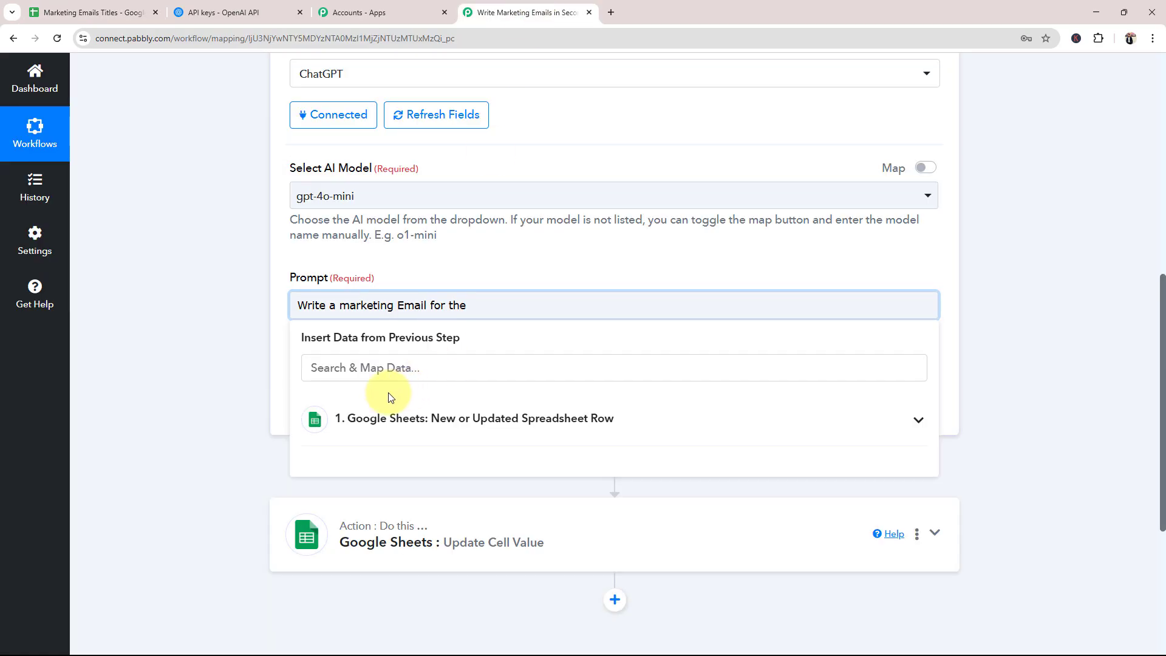
click(220, 376)
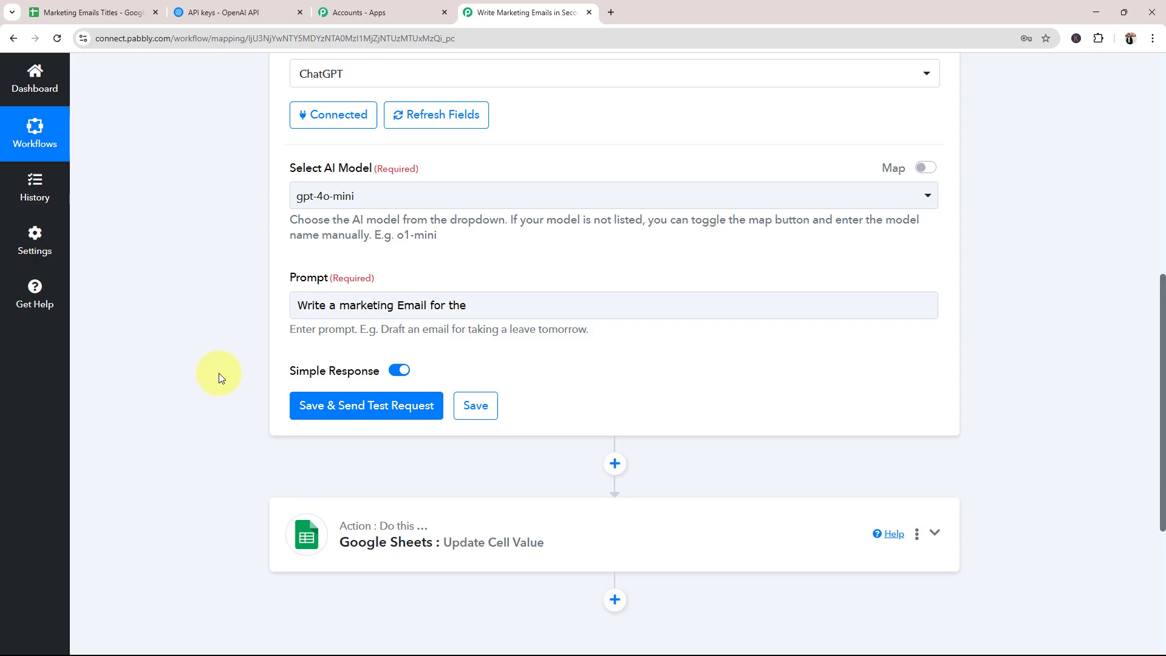
Step: Map the Titles value from the Google Sheets trigger to the end of the ChatGPT prompt
scroll(243, 376, up, 10)
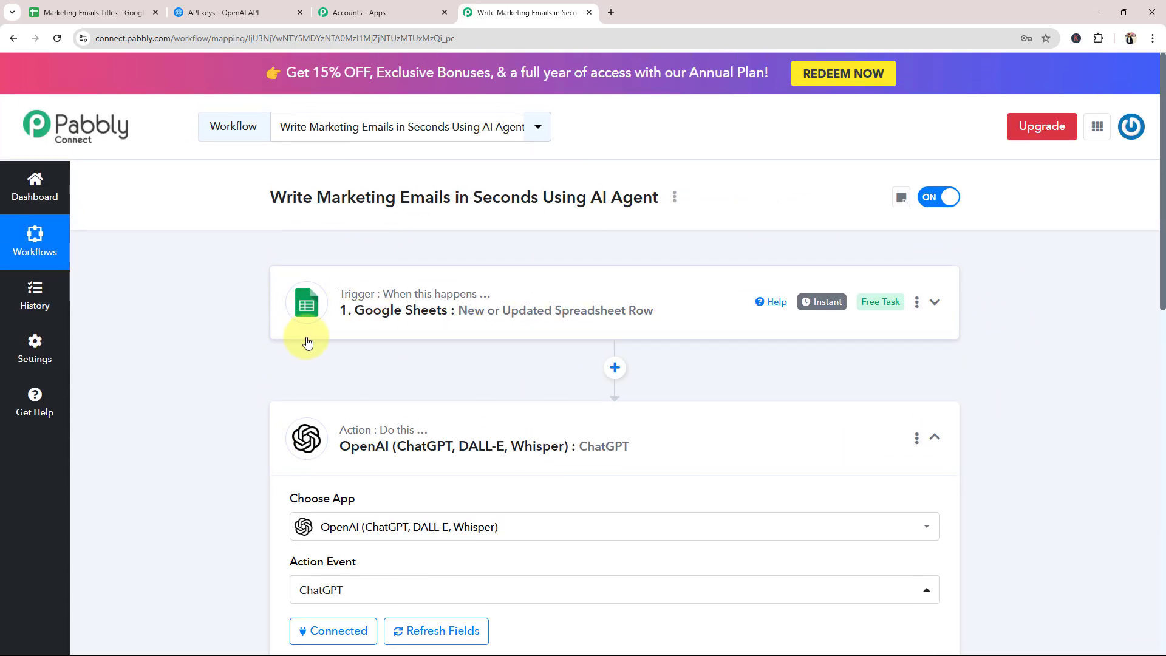
scroll(279, 383, down, 8)
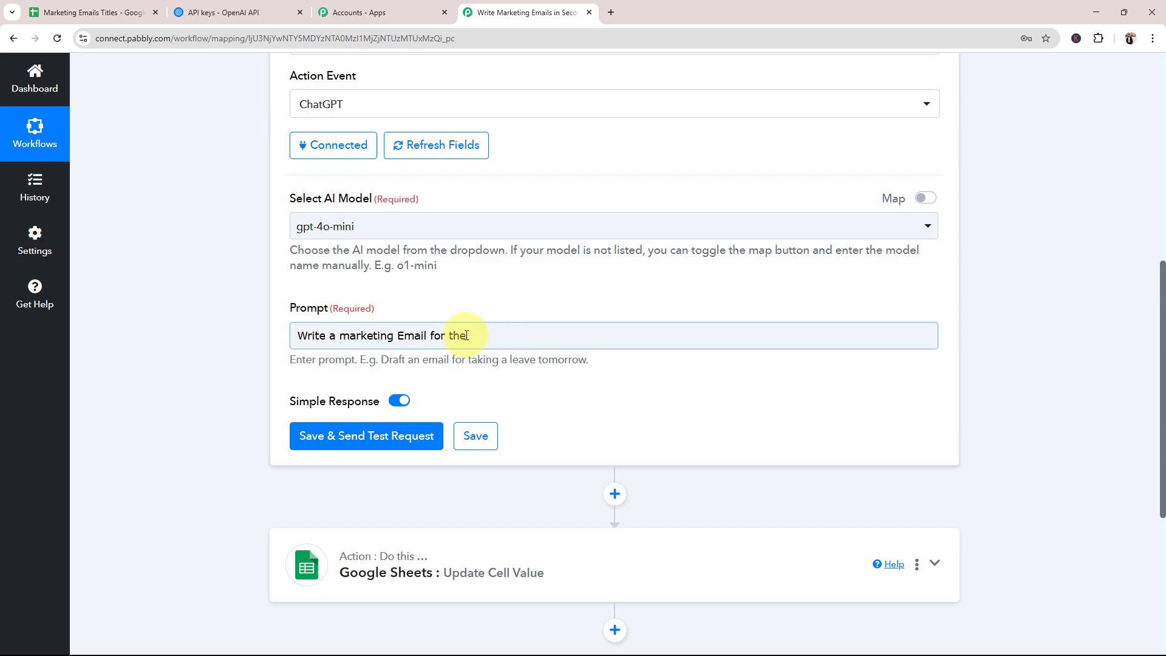
click(487, 336)
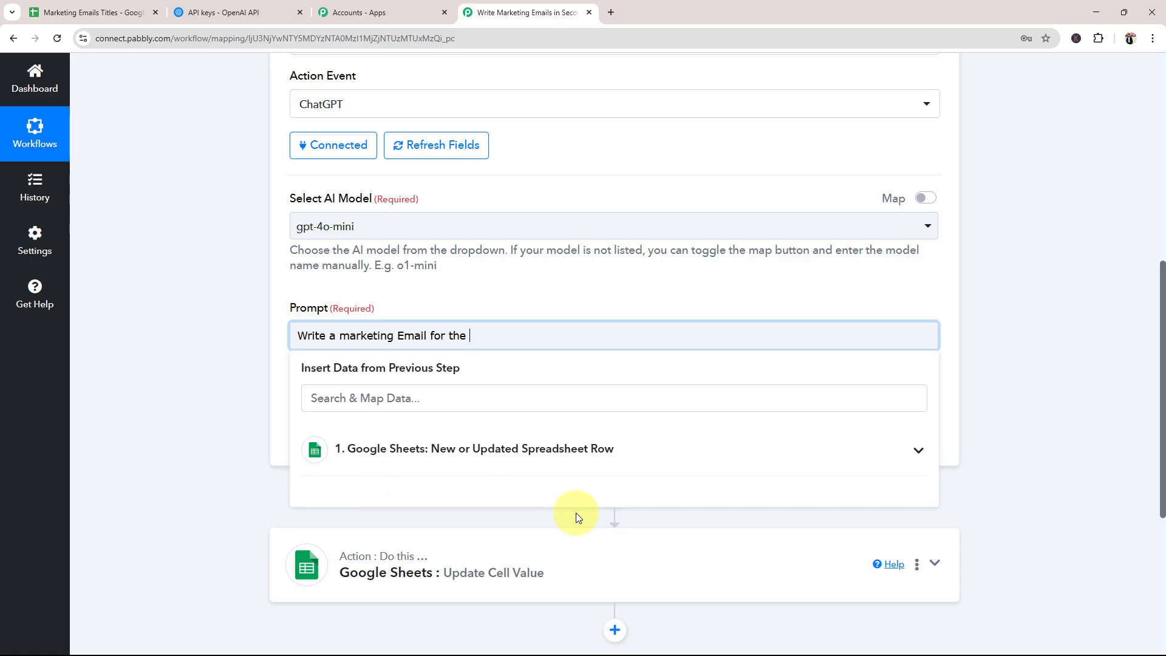
click(916, 451)
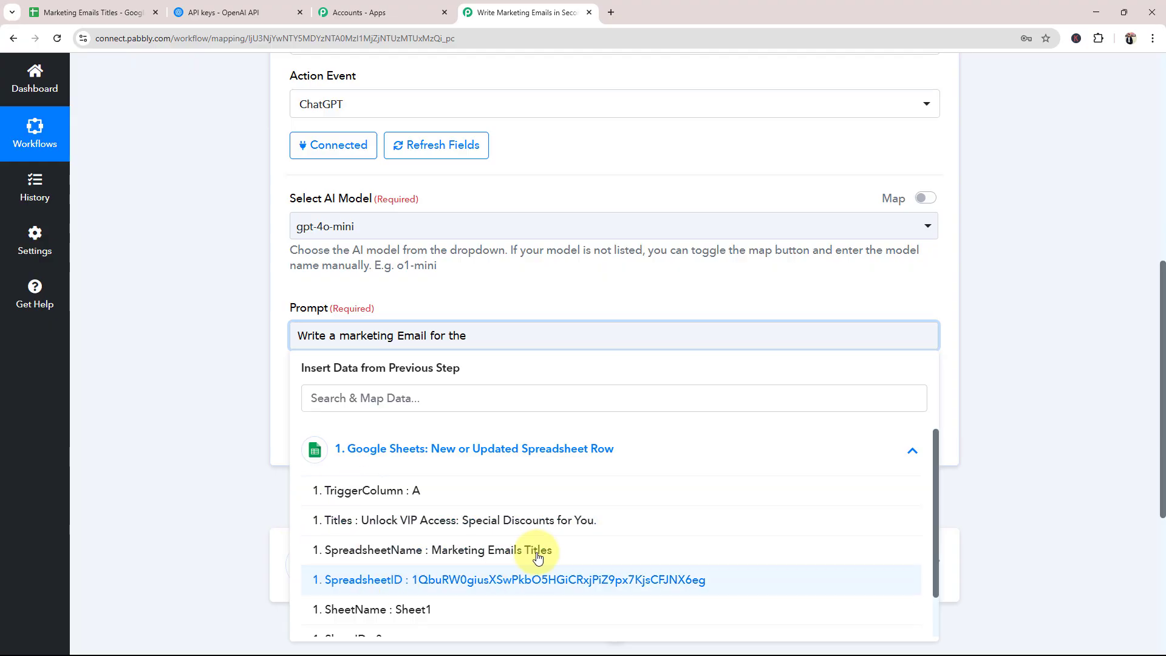
click(393, 520)
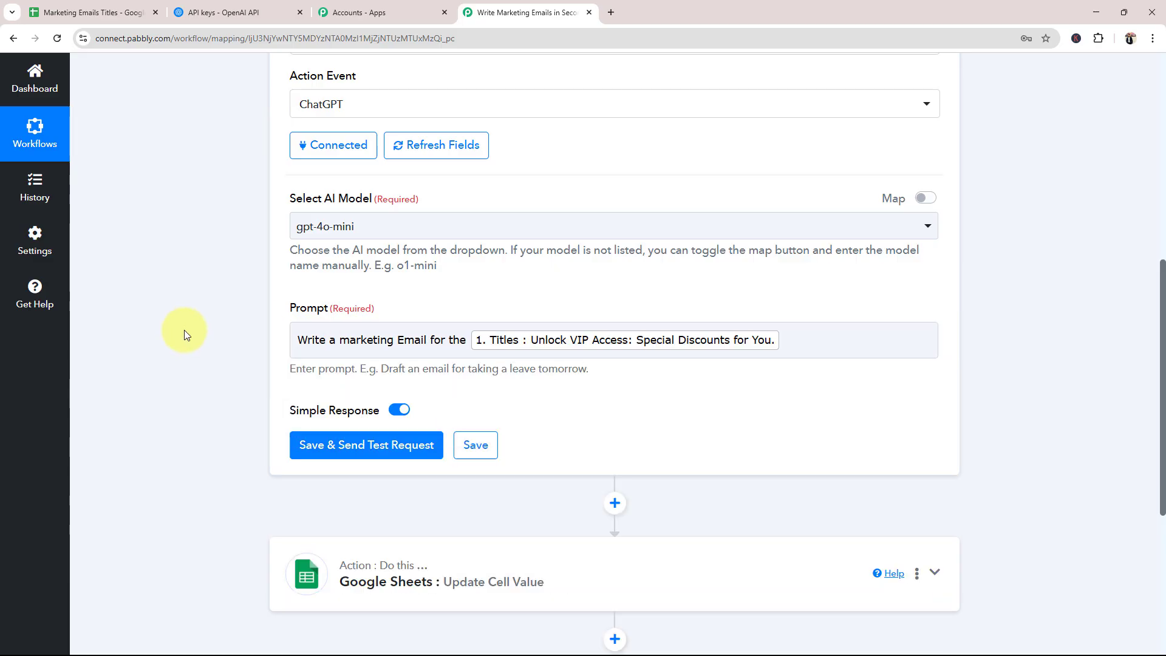
click(182, 326)
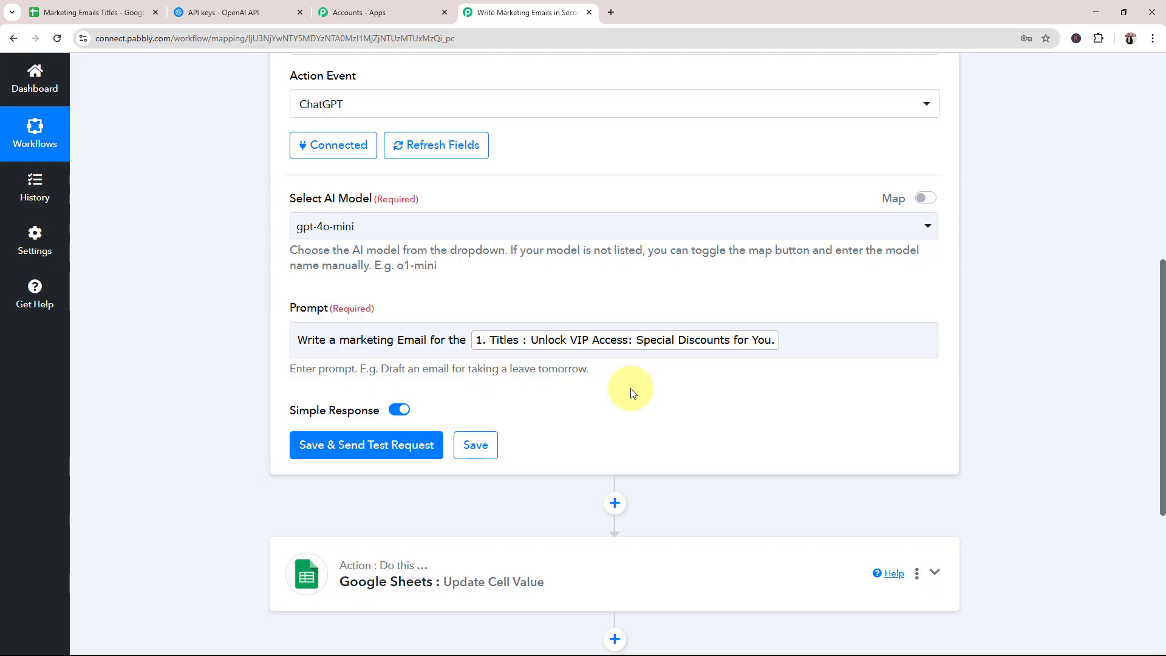
Step: Review the prompt's fixed text and mapped title, look at the second title in spreadsheet cell A3, and return to the workflow
drag(397, 340, 265, 351)
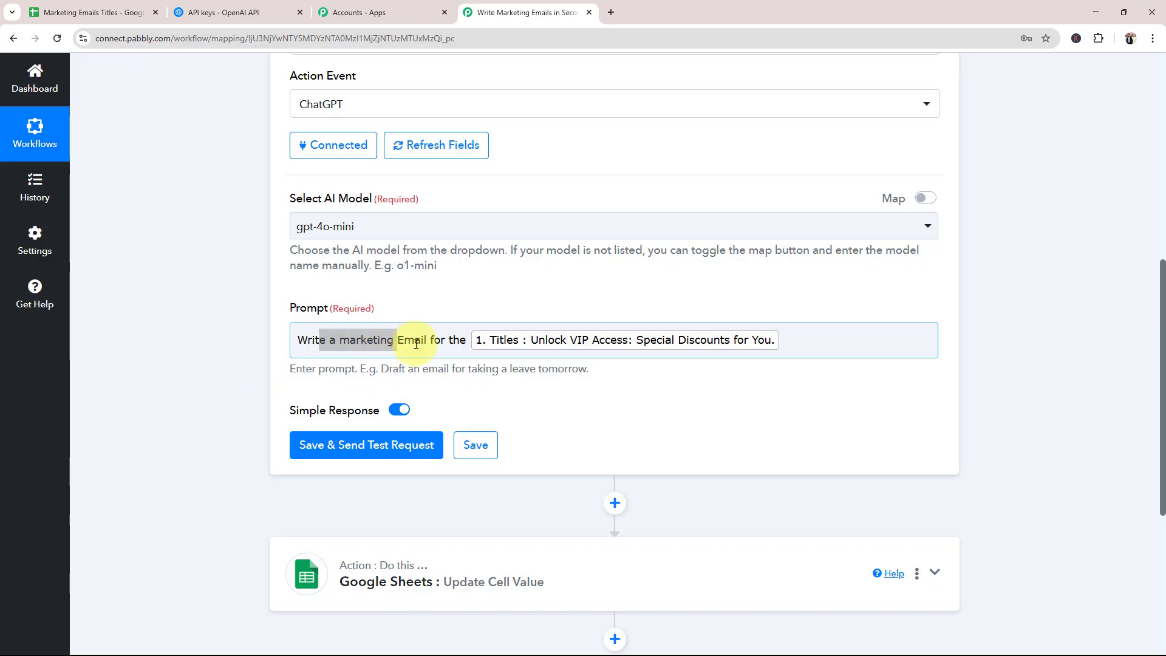
click(407, 340)
click(251, 360)
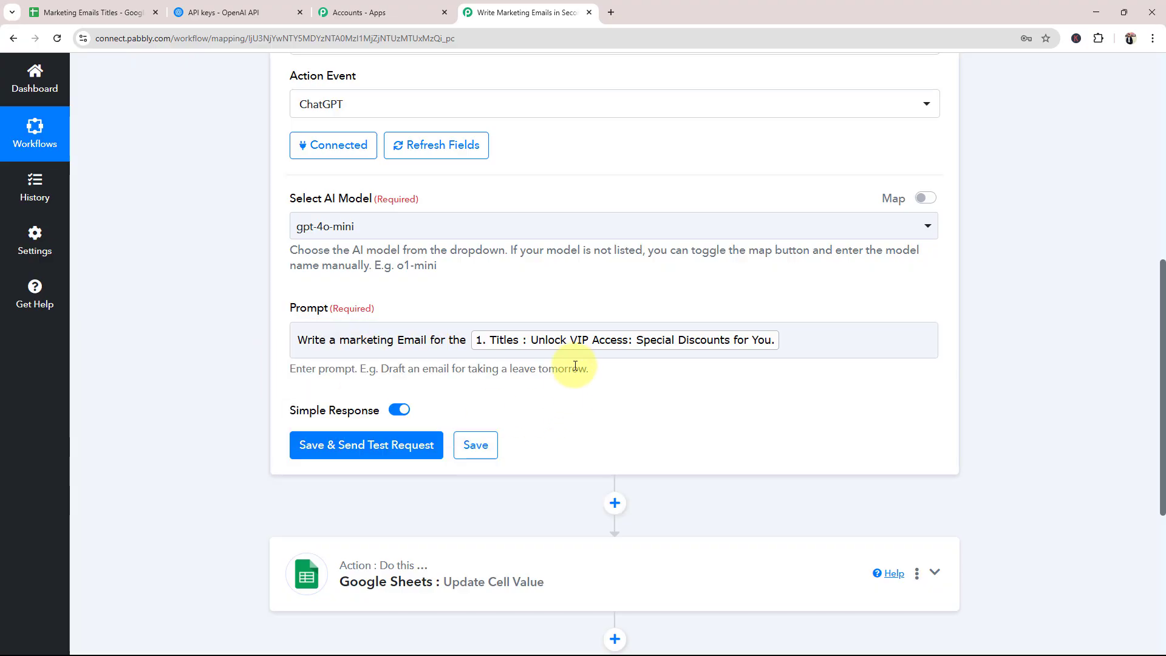
click(736, 343)
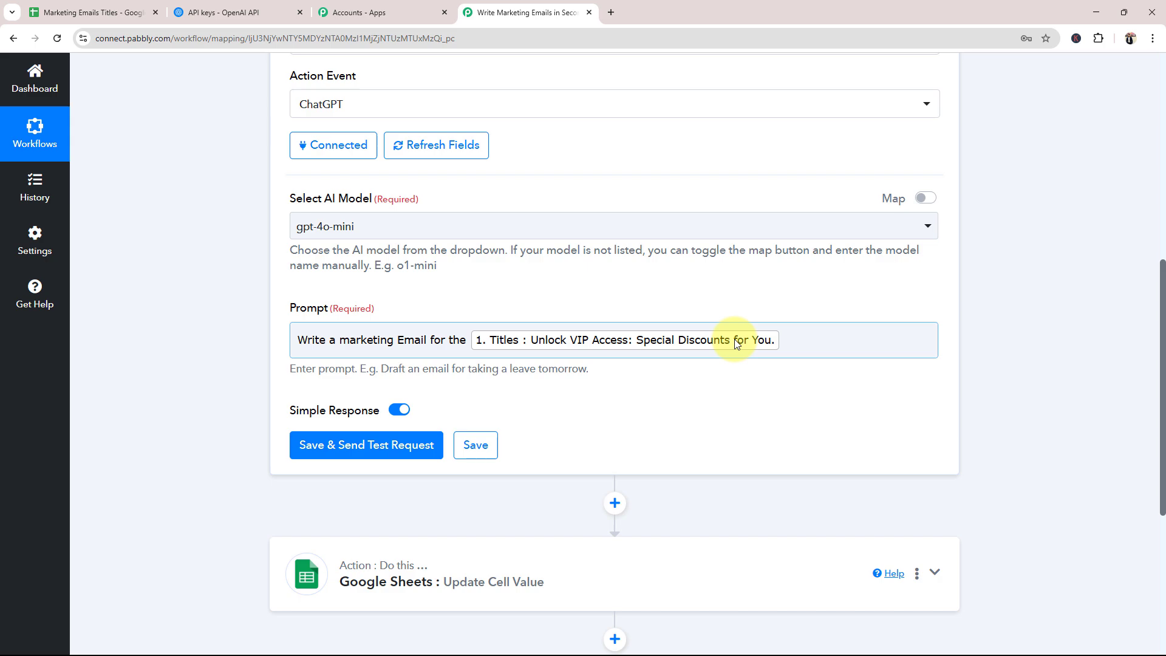
click(49, 12)
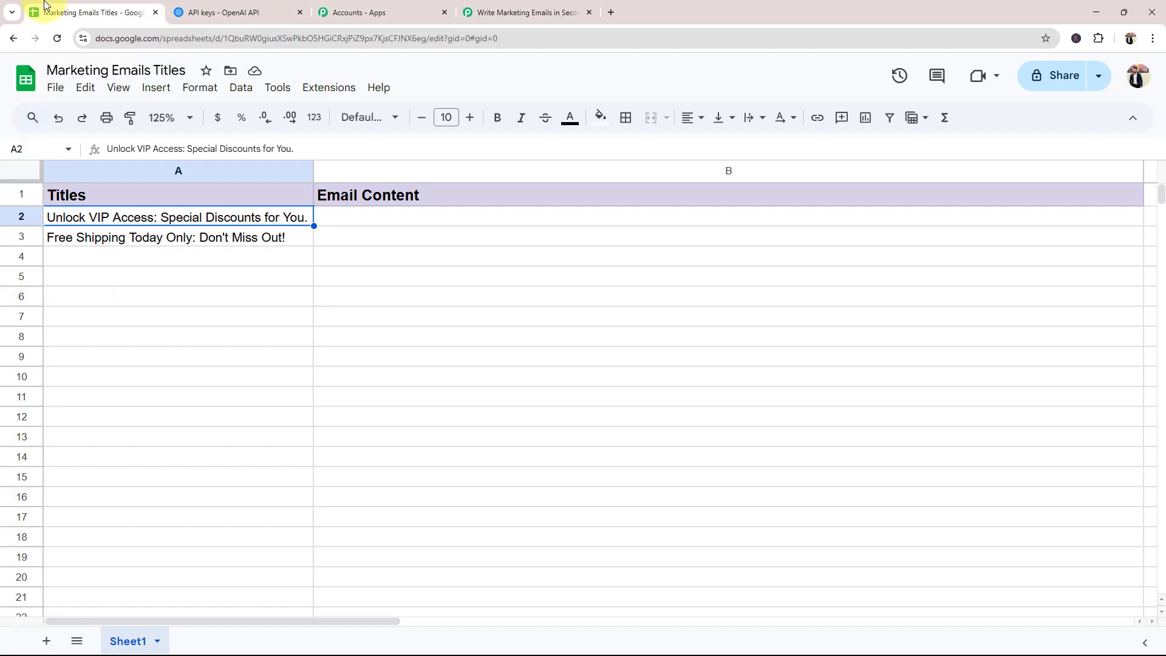
click(134, 241)
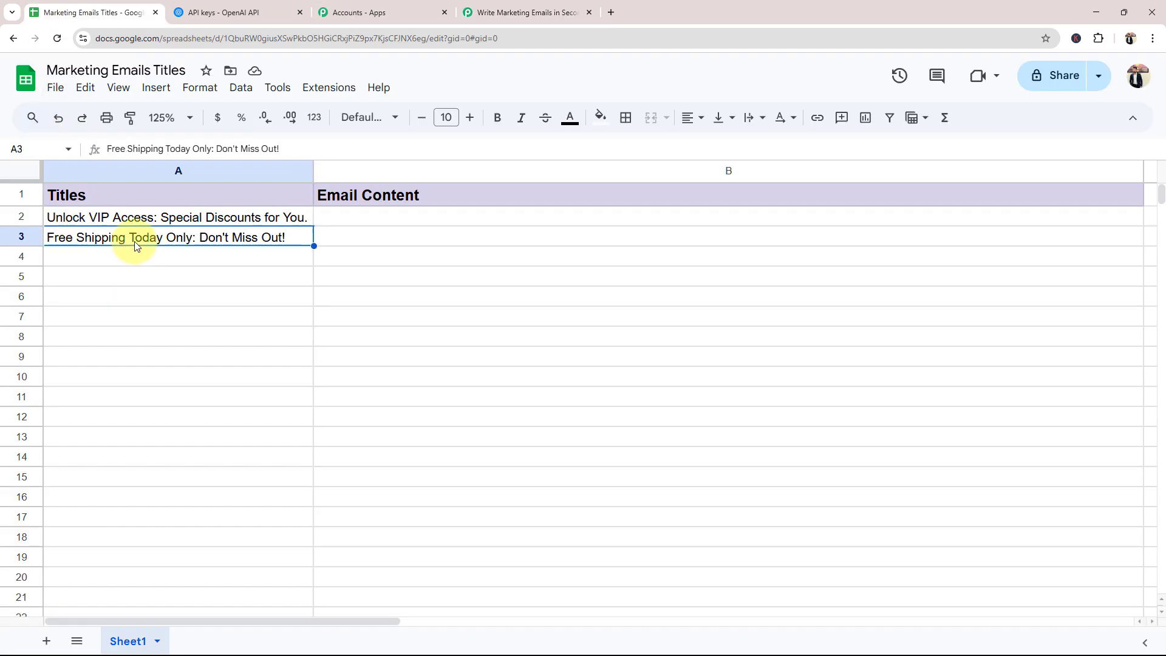
click(504, 12)
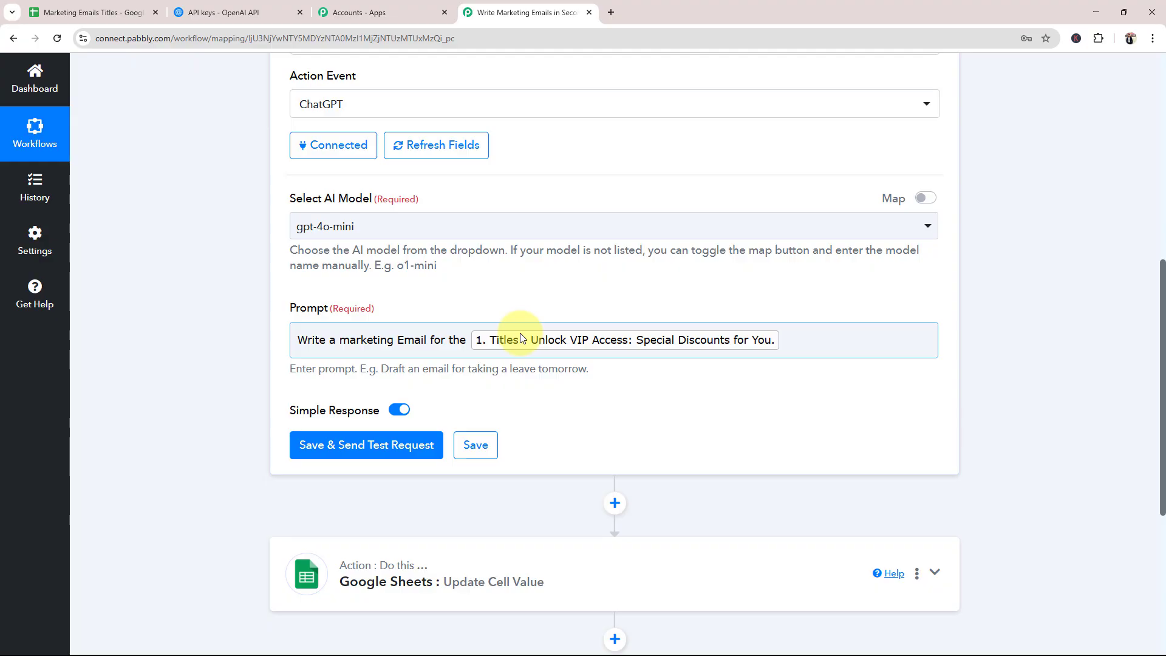
Step: Save the ChatGPT action with a test request, and enlarge and read through the generated email in Choices 0 Message Content
click(321, 456)
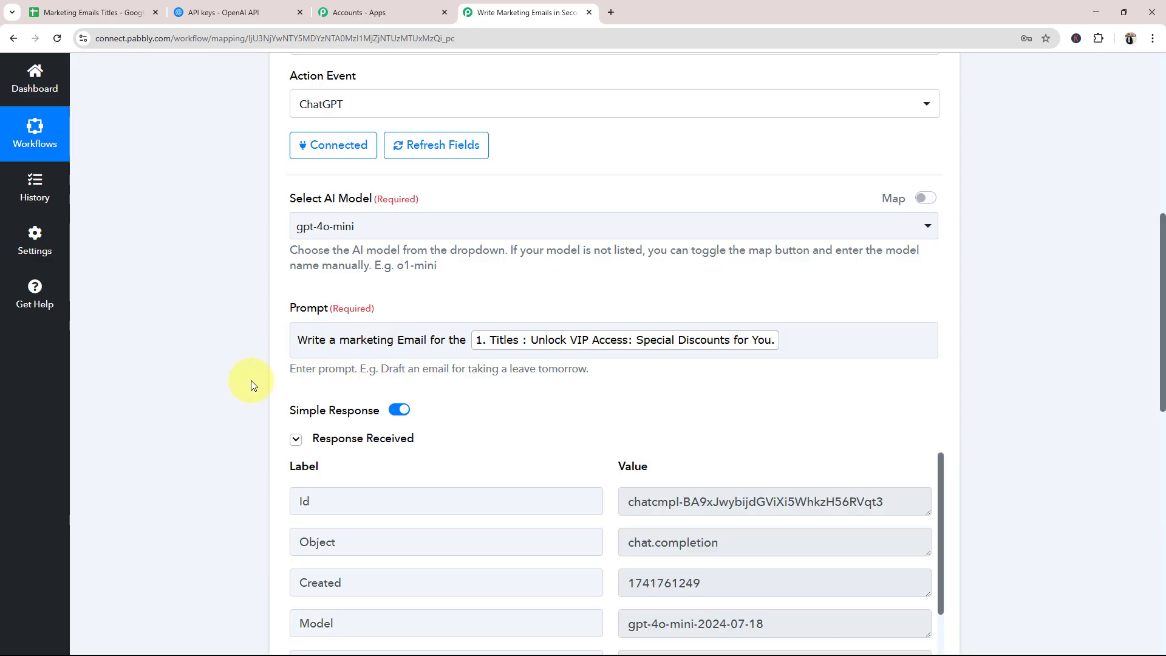
scroll(243, 401, down, 5)
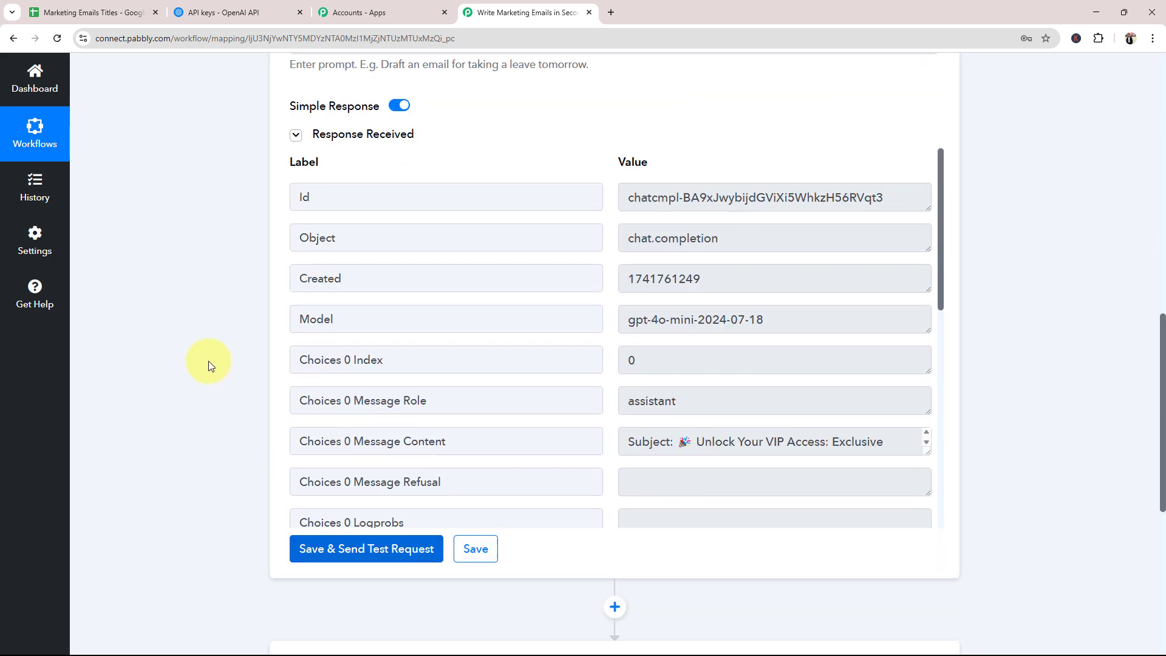
scroll(209, 362, down, 1)
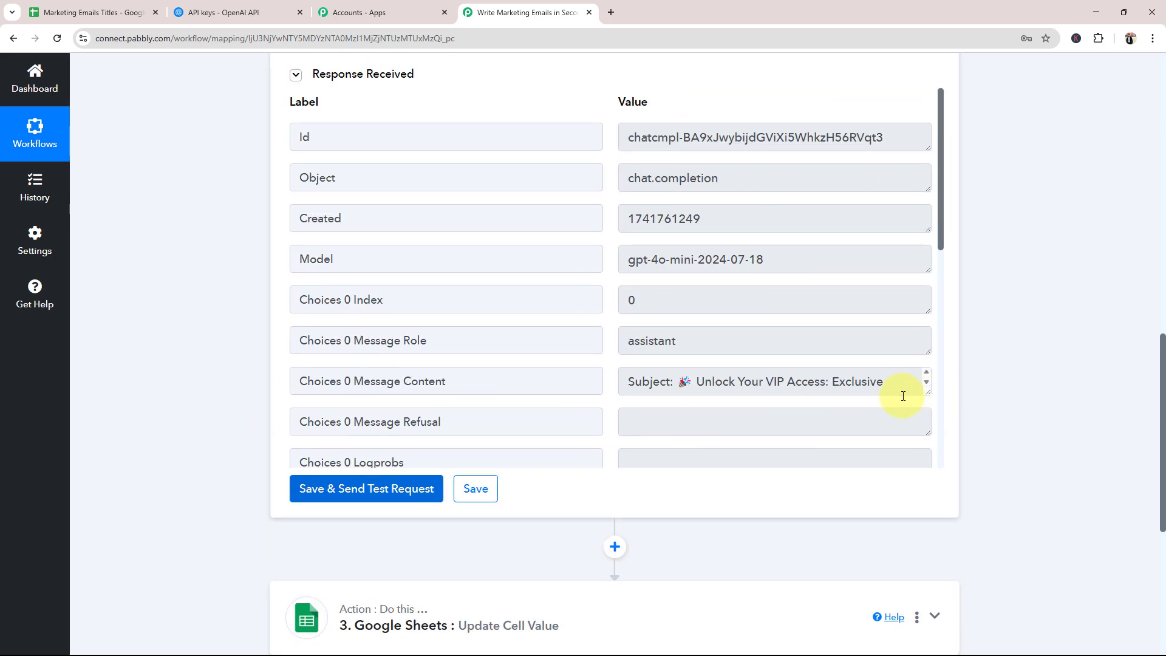
drag(926, 393, 929, 614)
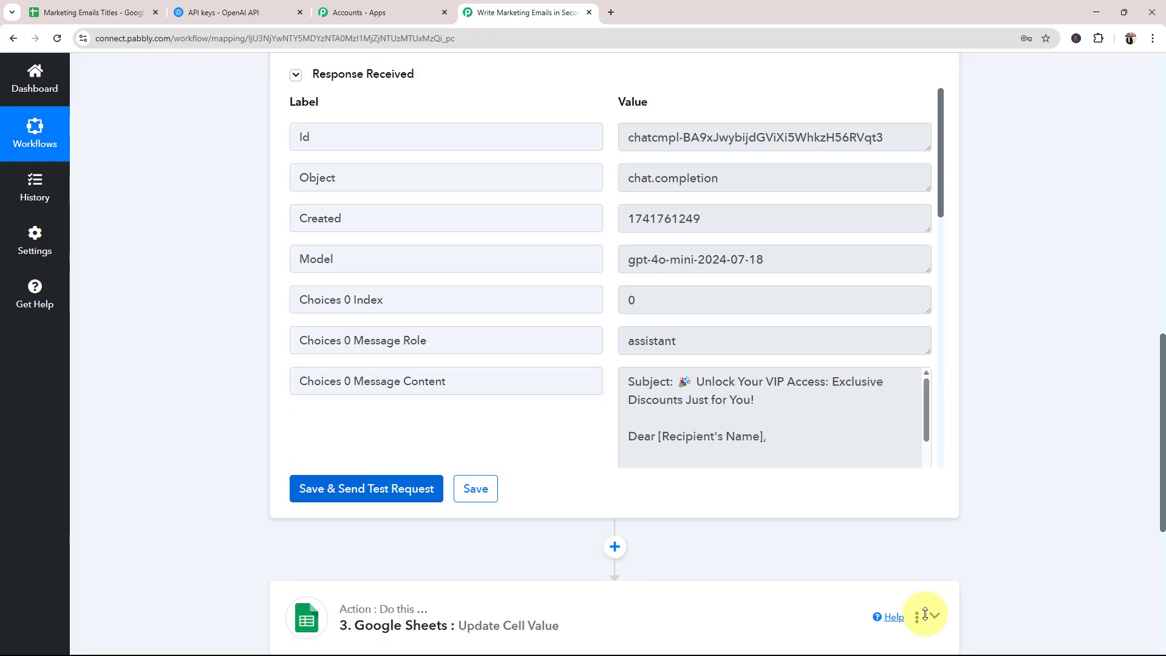
scroll(730, 439, down, 10)
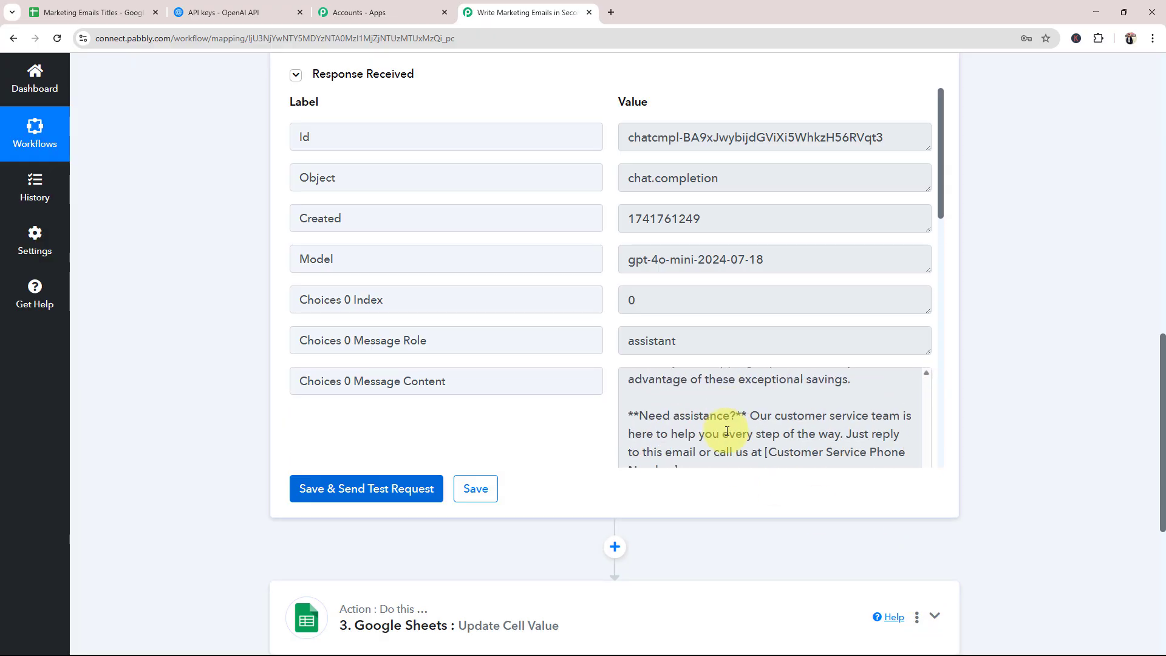
scroll(727, 431, down, 3)
scroll(792, 443, up, 5)
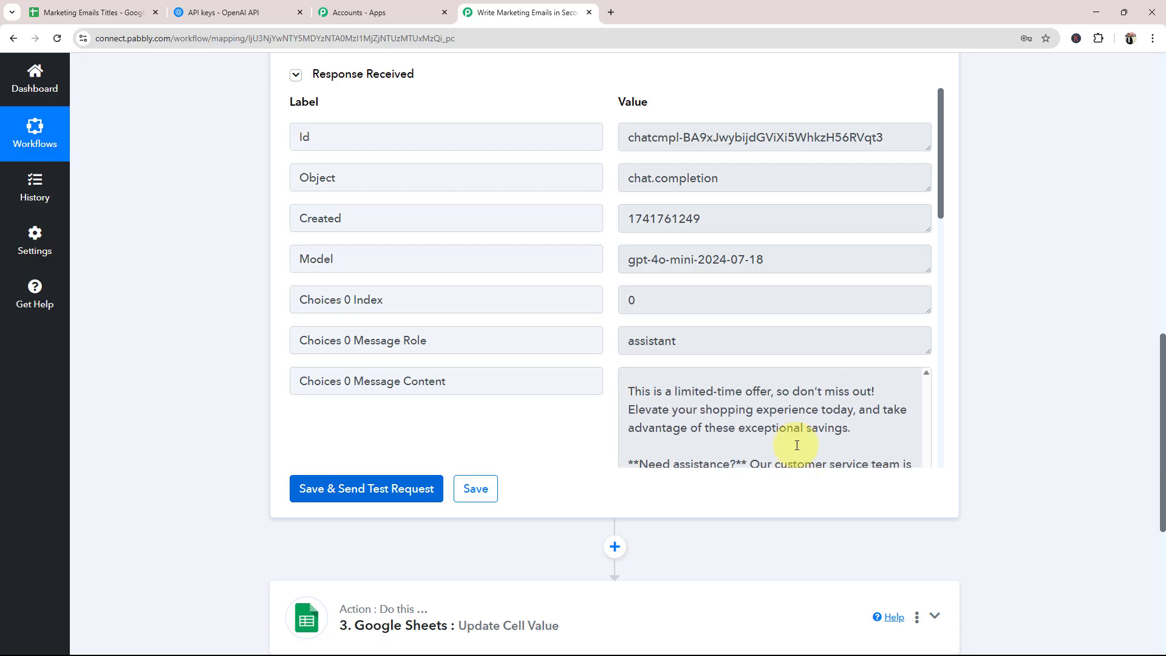
scroll(784, 434, up, 8)
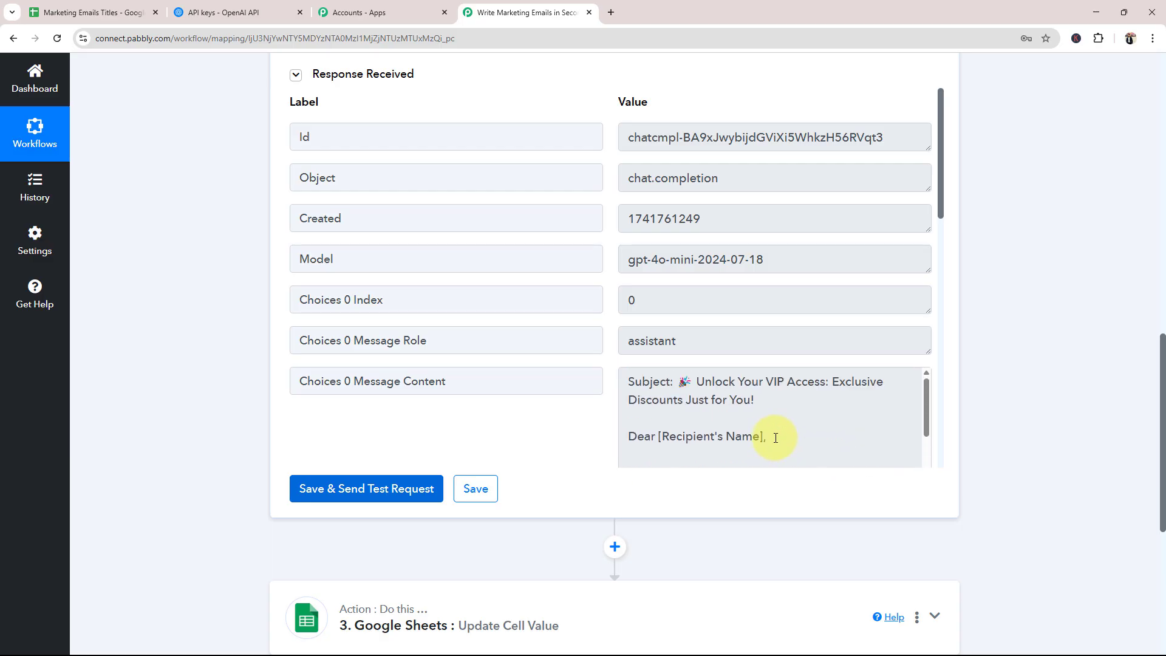
drag(768, 400, 633, 382)
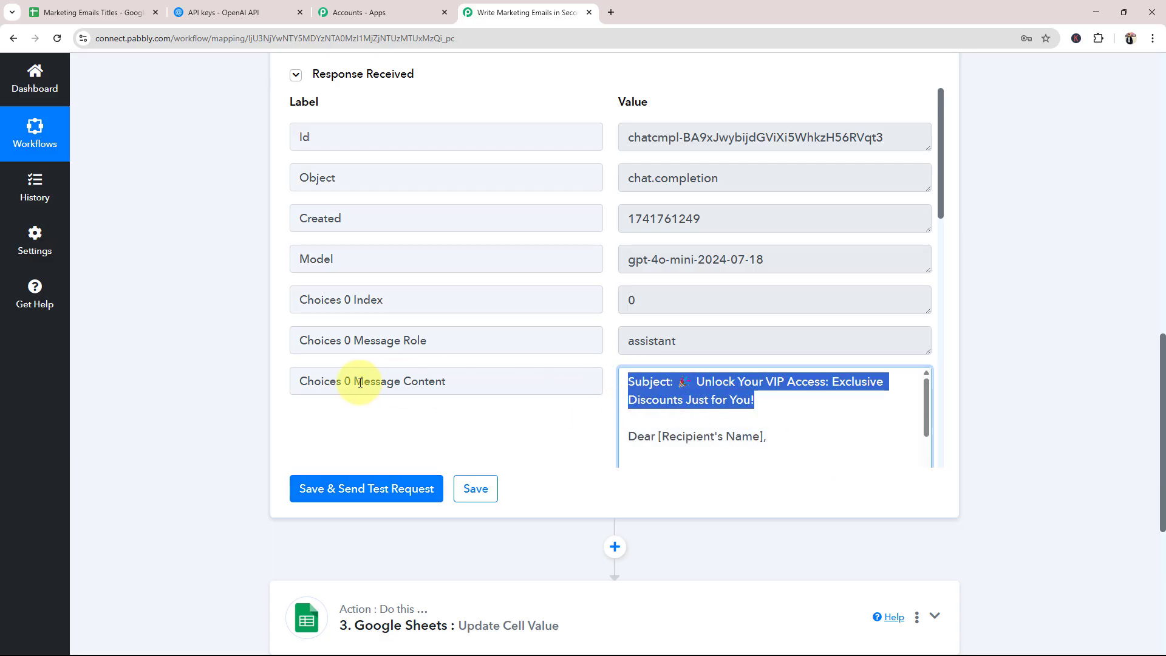
click(229, 381)
Step: Collapse the OpenAI ChatGPT action and switch to the Marketing Emails Titles spreadsheet
scroll(246, 397, up, 15)
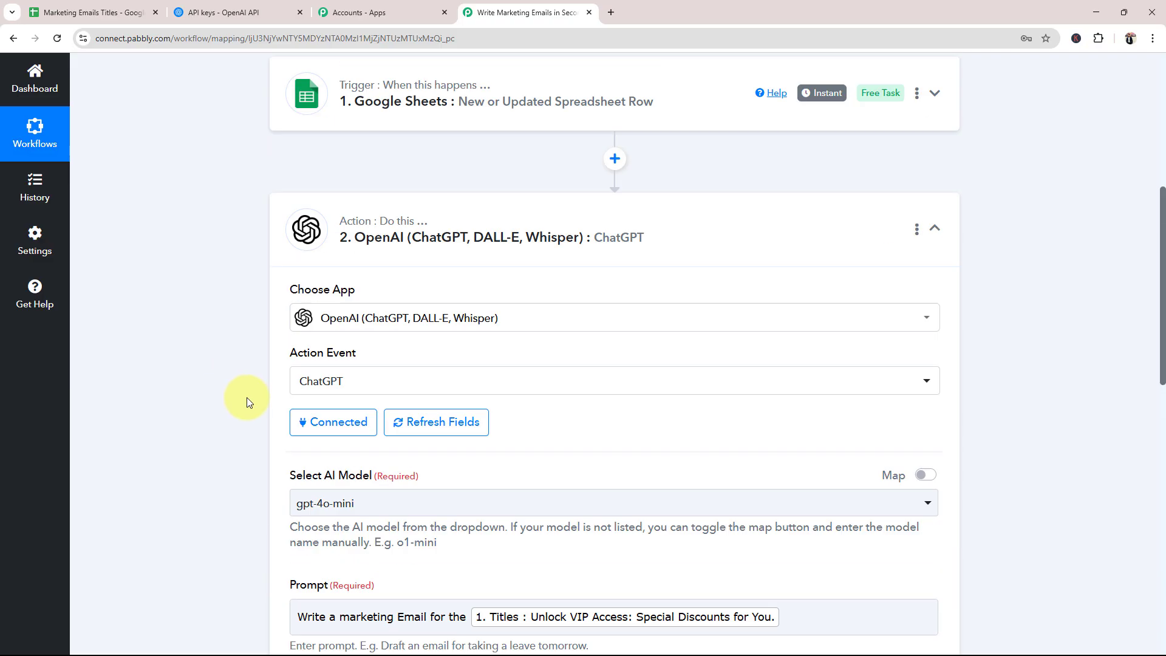
click(522, 348)
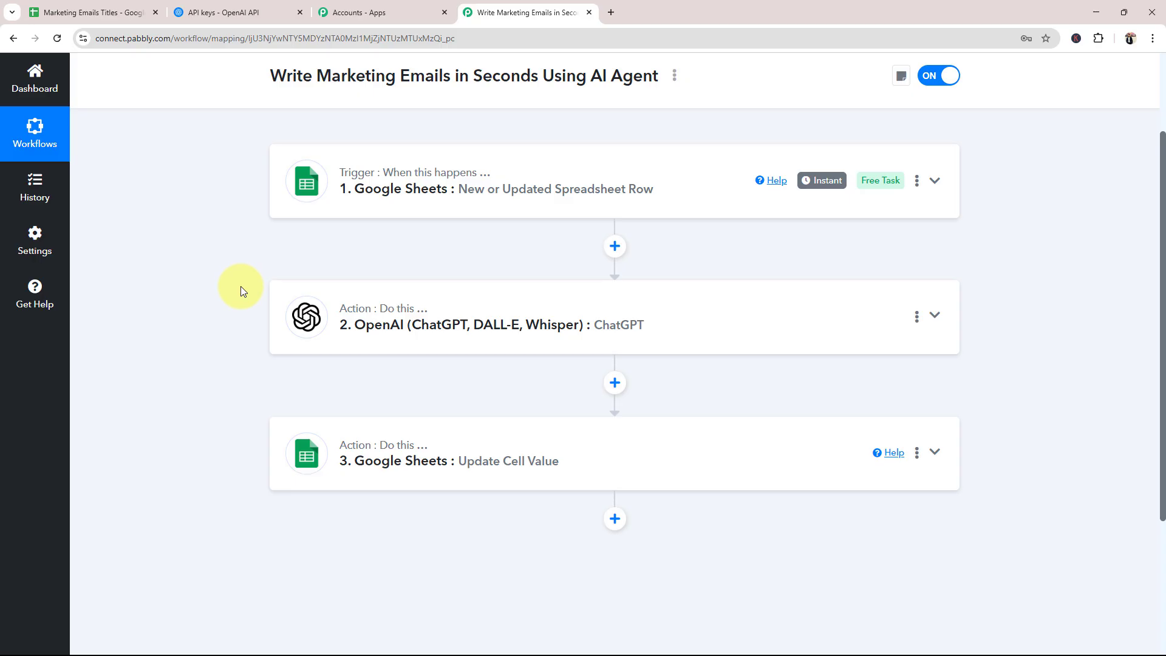
click(122, 13)
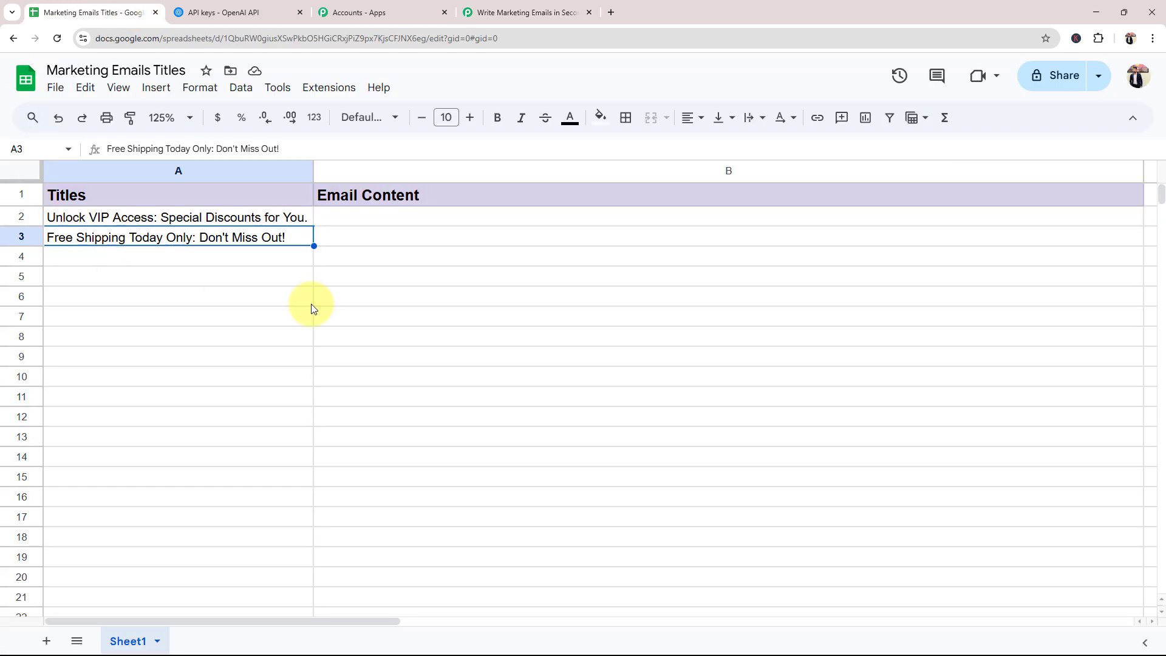
Step: Compare the titles with their Email Content cells B2 and B3, and switch back to the Pabbly Connect workflow
click(349, 225)
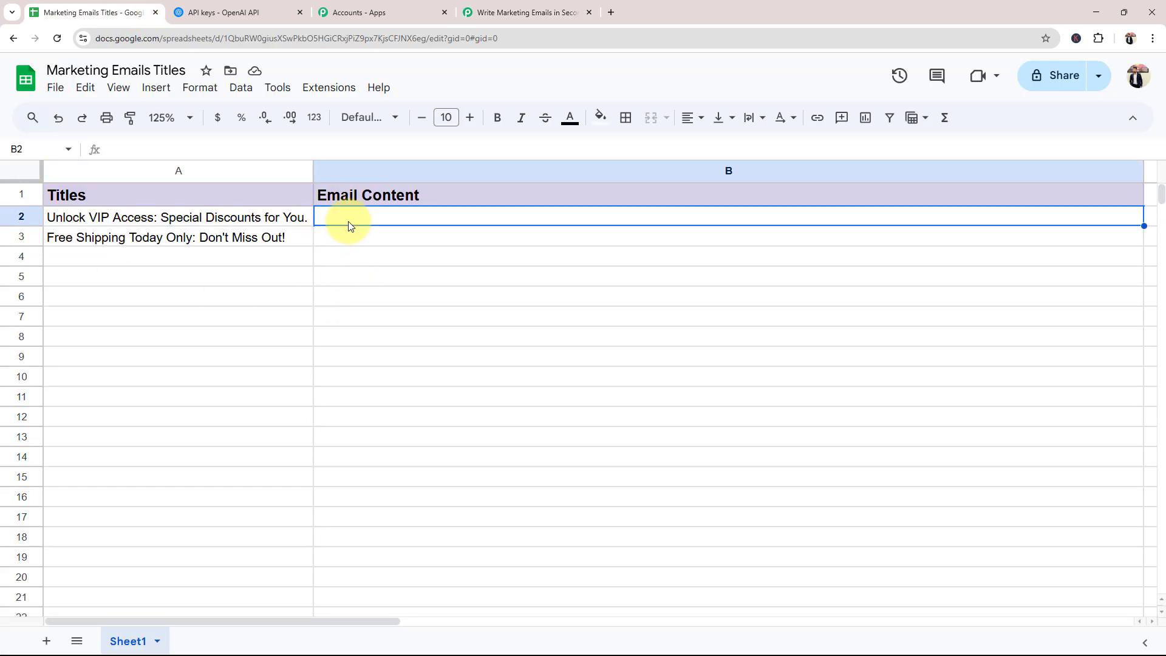
click(178, 240)
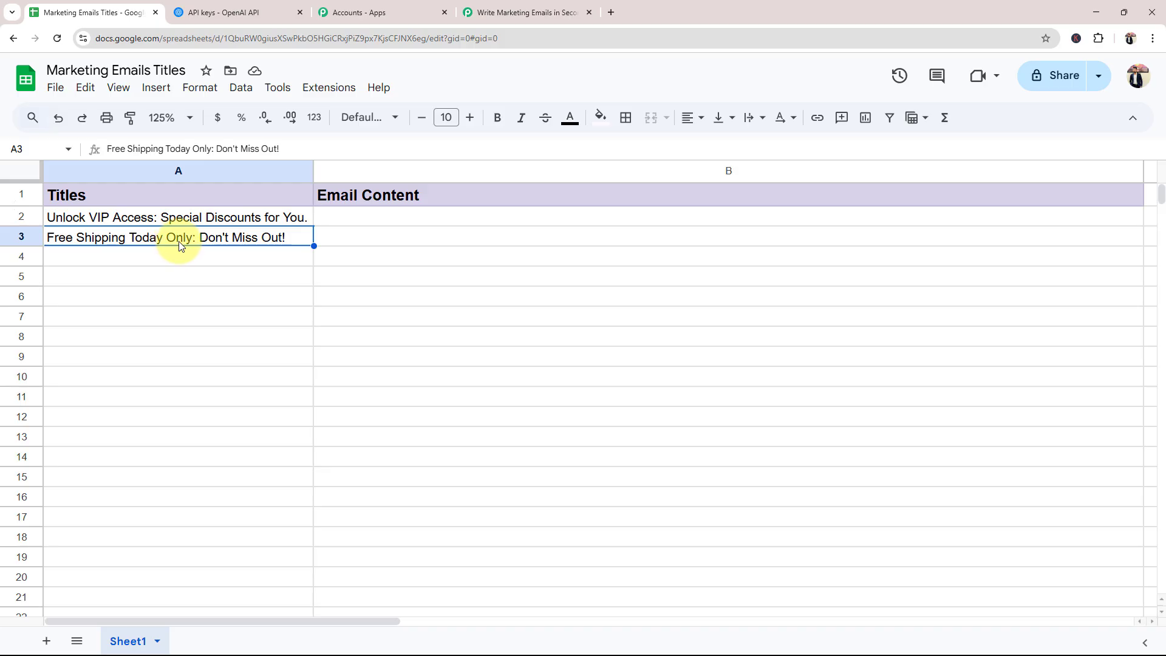
click(340, 247)
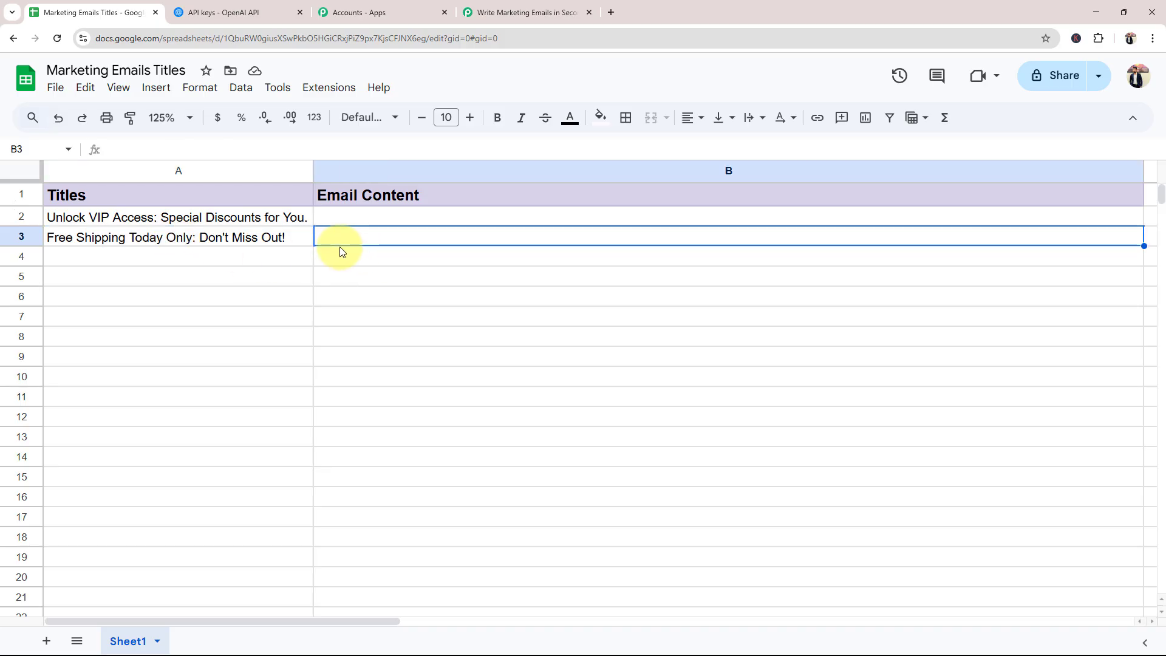
click(519, 11)
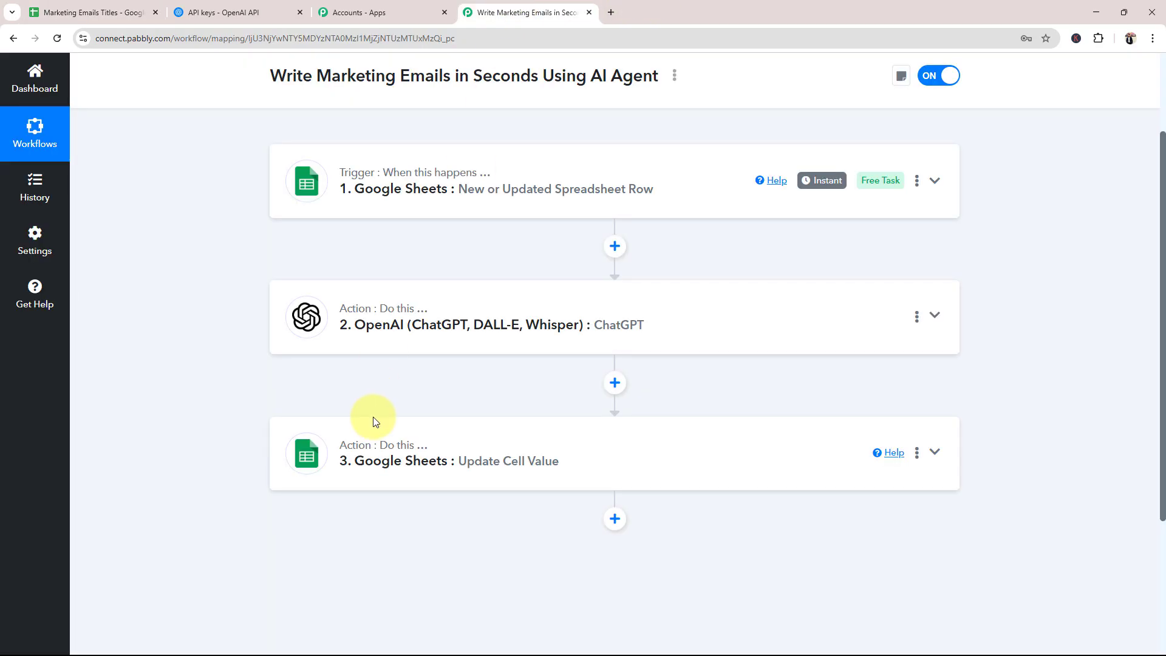
Step: Expand the Google Sheets Update Cell Value action and connect it with the existing Google Sheets #166 connection
click(388, 463)
scroll(398, 474, down, 3)
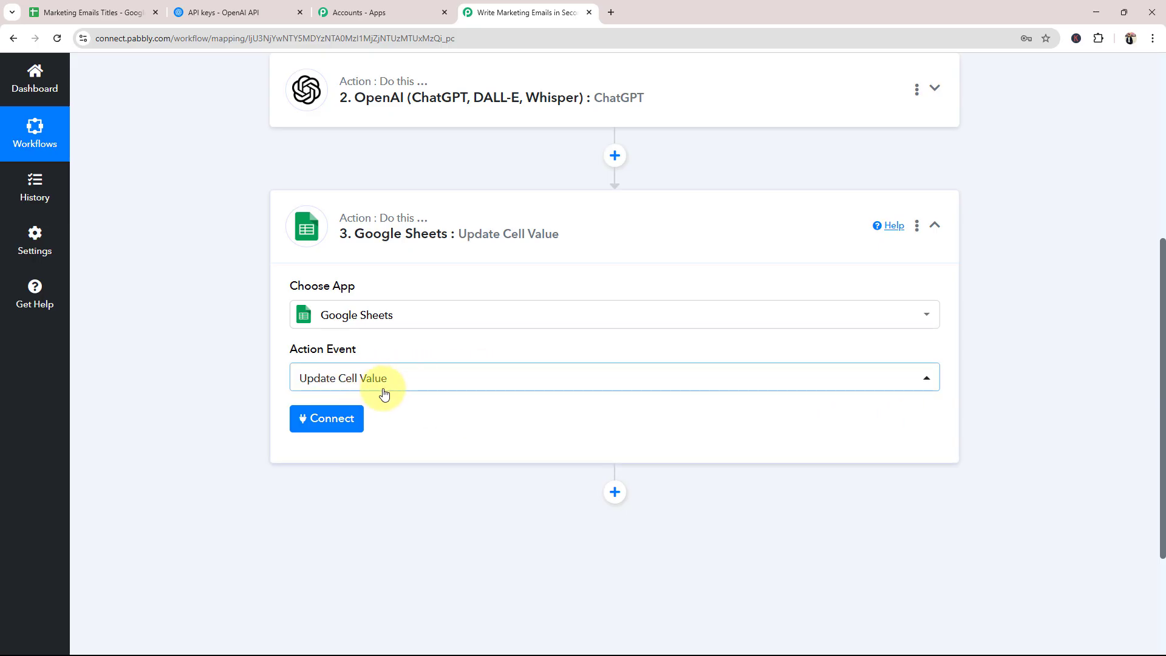
click(58, 12)
click(414, 209)
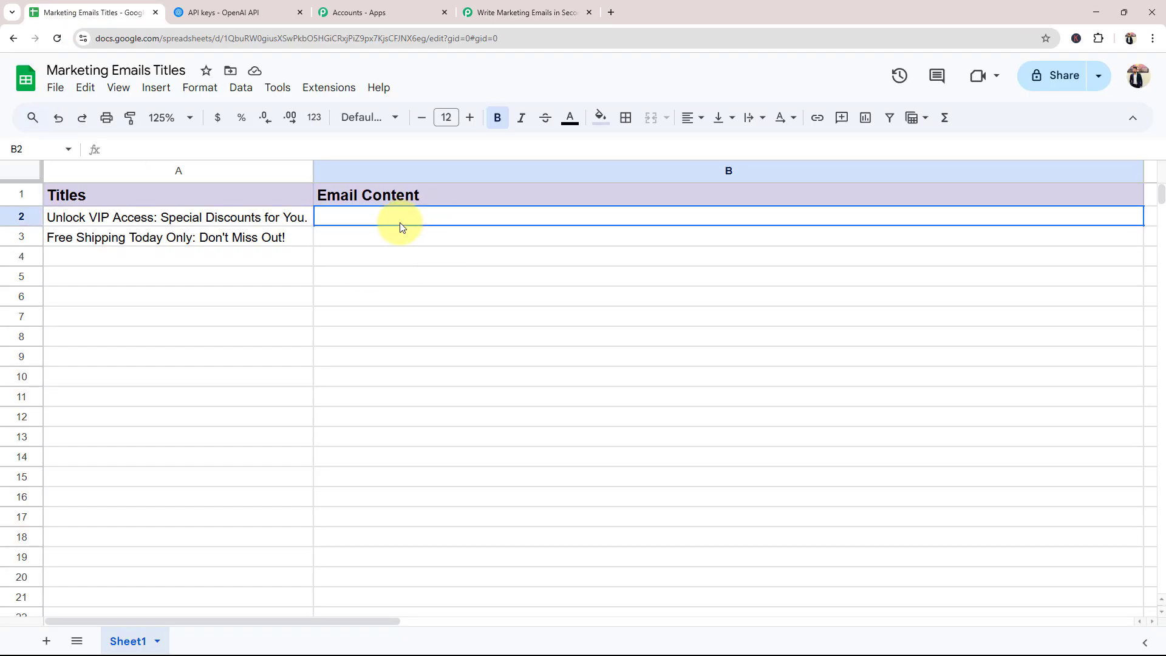
click(519, 12)
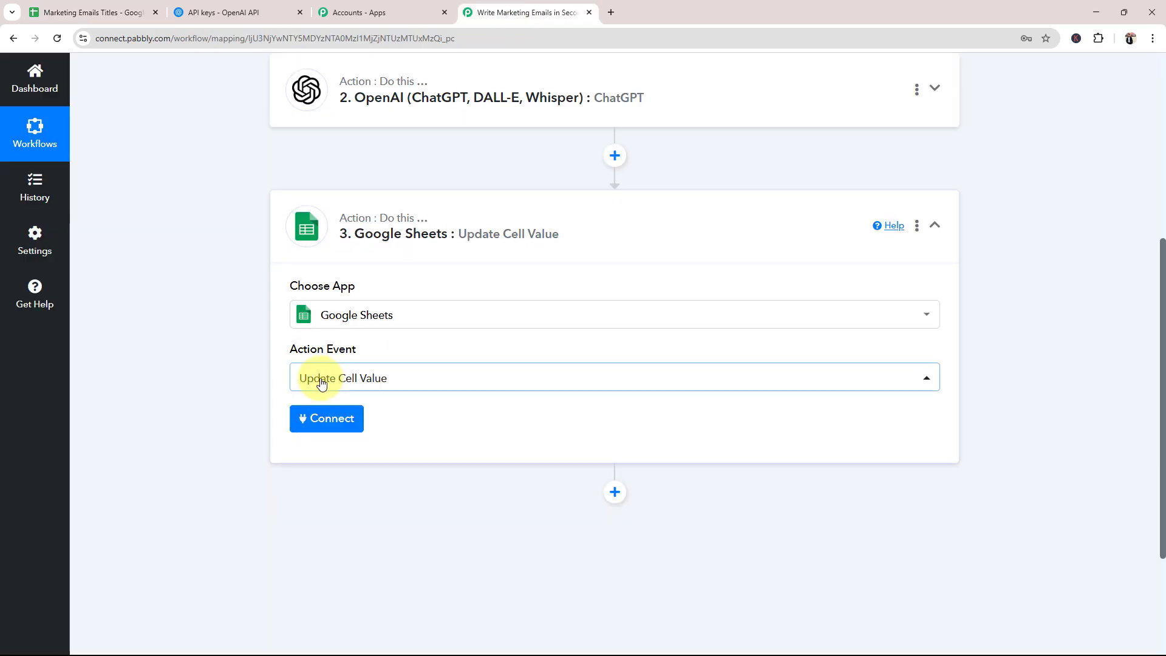
mouse_move(313, 357)
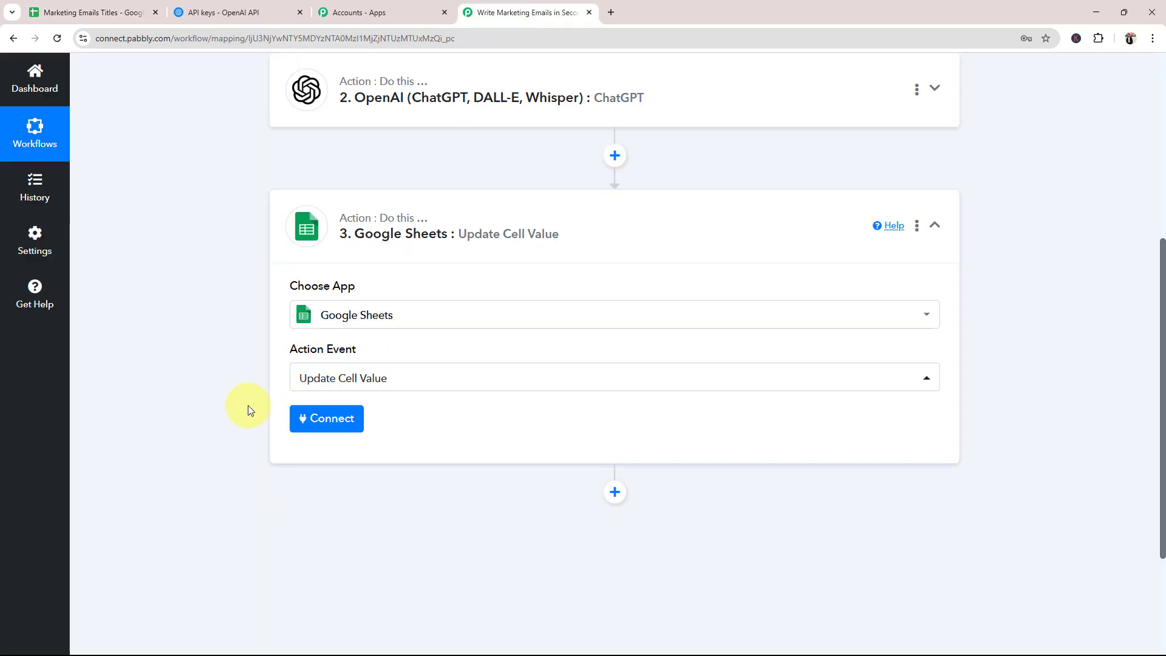
click(339, 418)
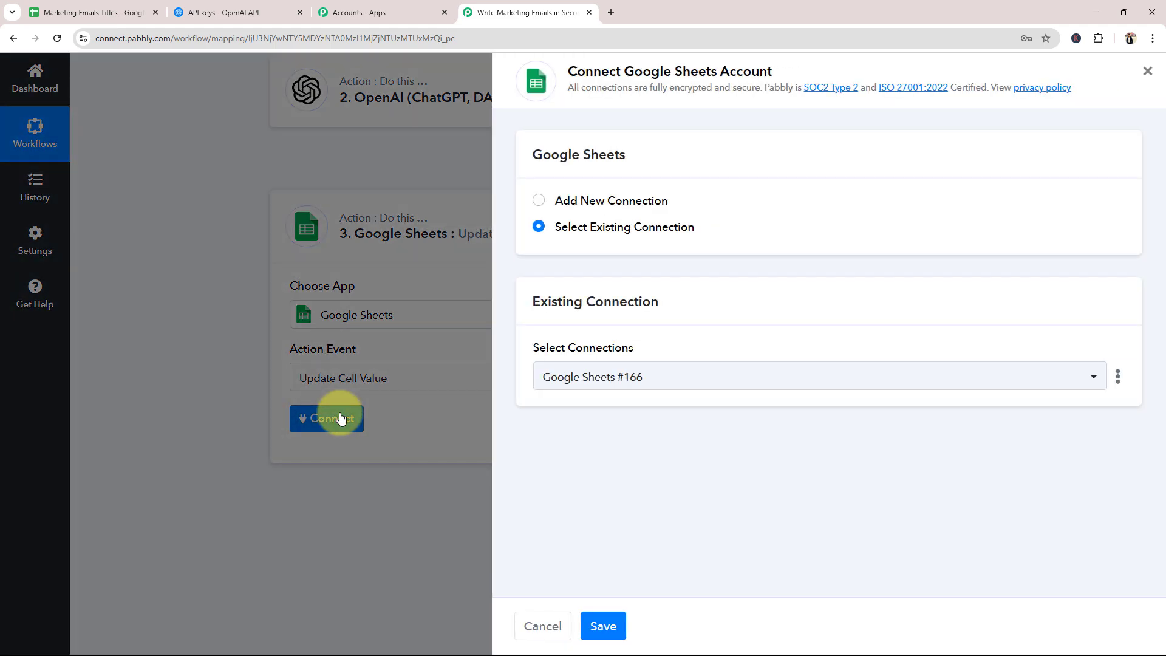
click(603, 625)
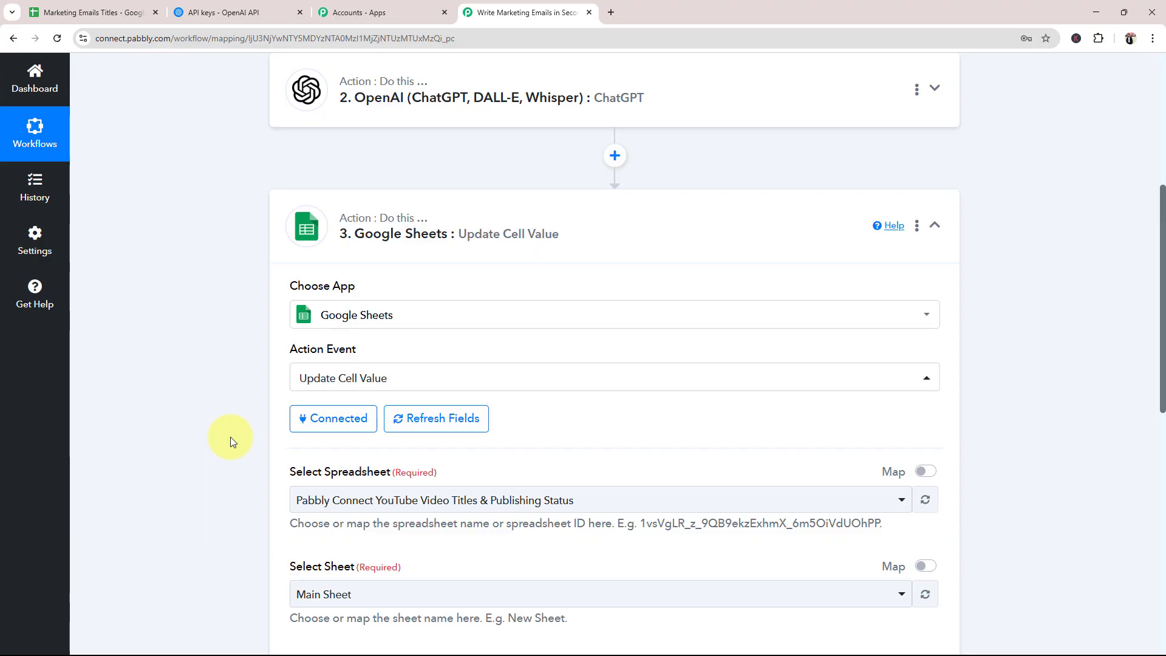
Step: Choose Marketing Emails Titles as the spreadsheet for the Update Cell Value action, checking its name in Google Sheets
scroll(231, 444, down, 2)
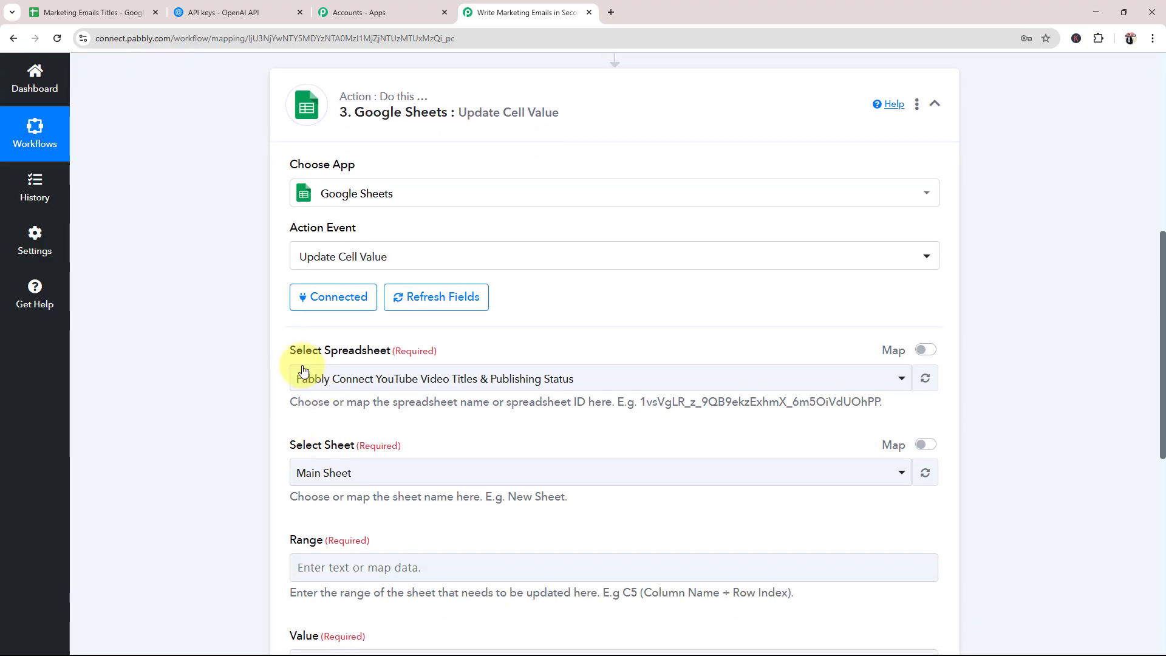
drag(289, 352, 396, 354)
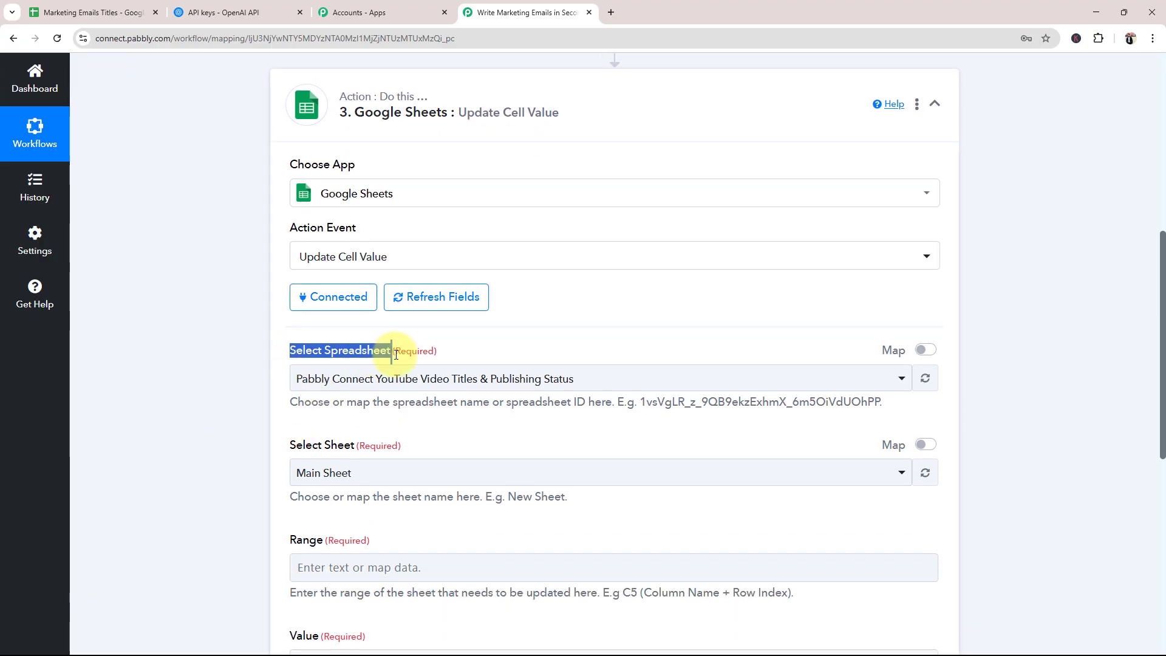
click(255, 366)
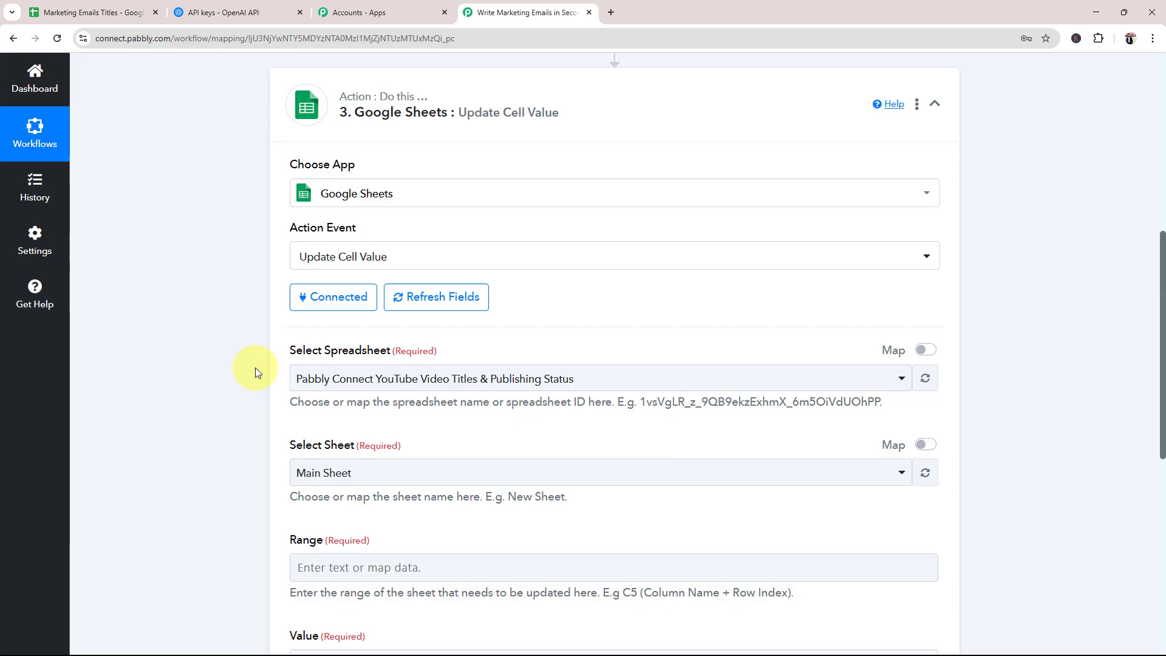
click(366, 382)
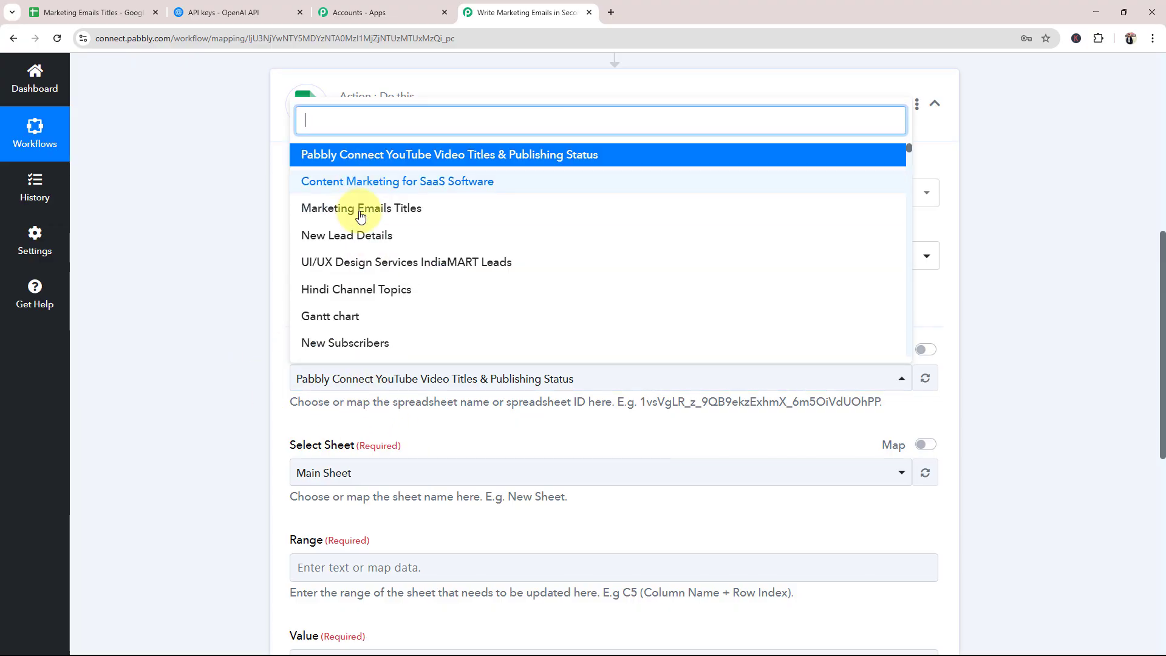
click(92, 12)
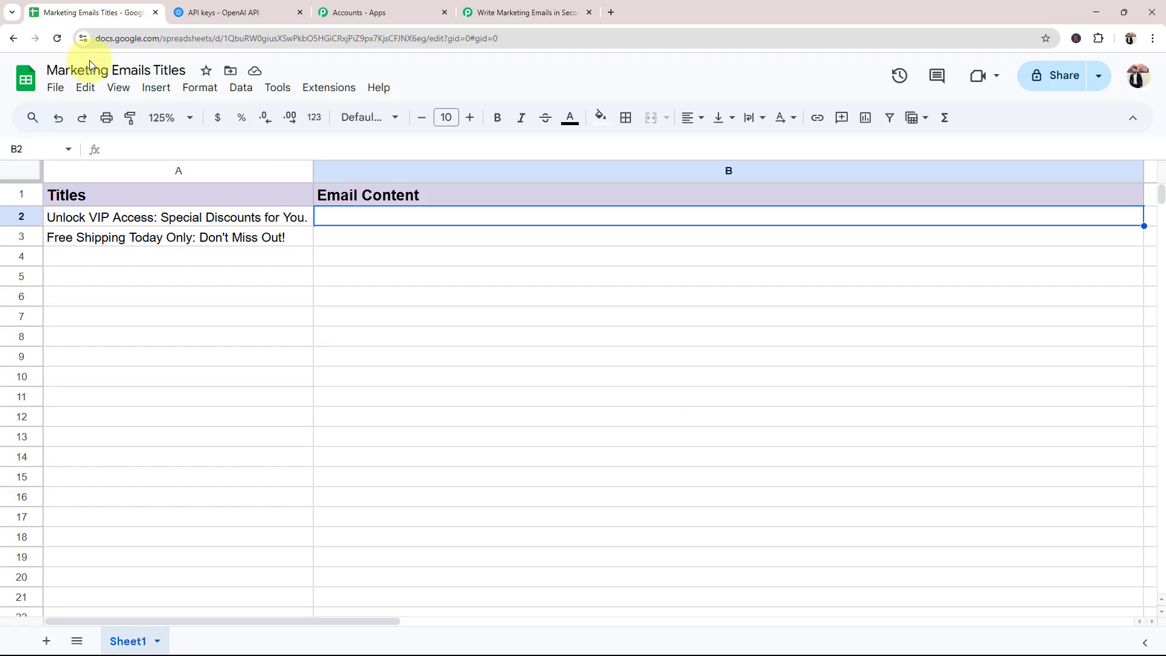
click(527, 12)
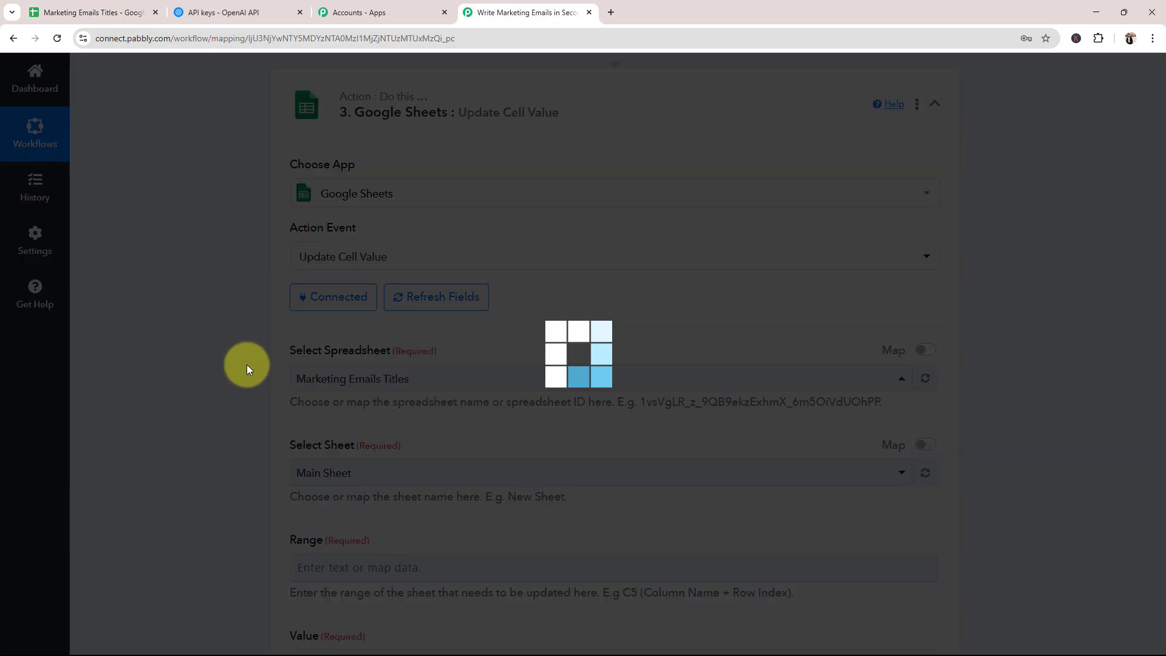
Step: Set the action's sheet to Sheet1 and check it against the sheet name in the Marketing Emails Titles spreadsheet
scroll(247, 369, down, 3)
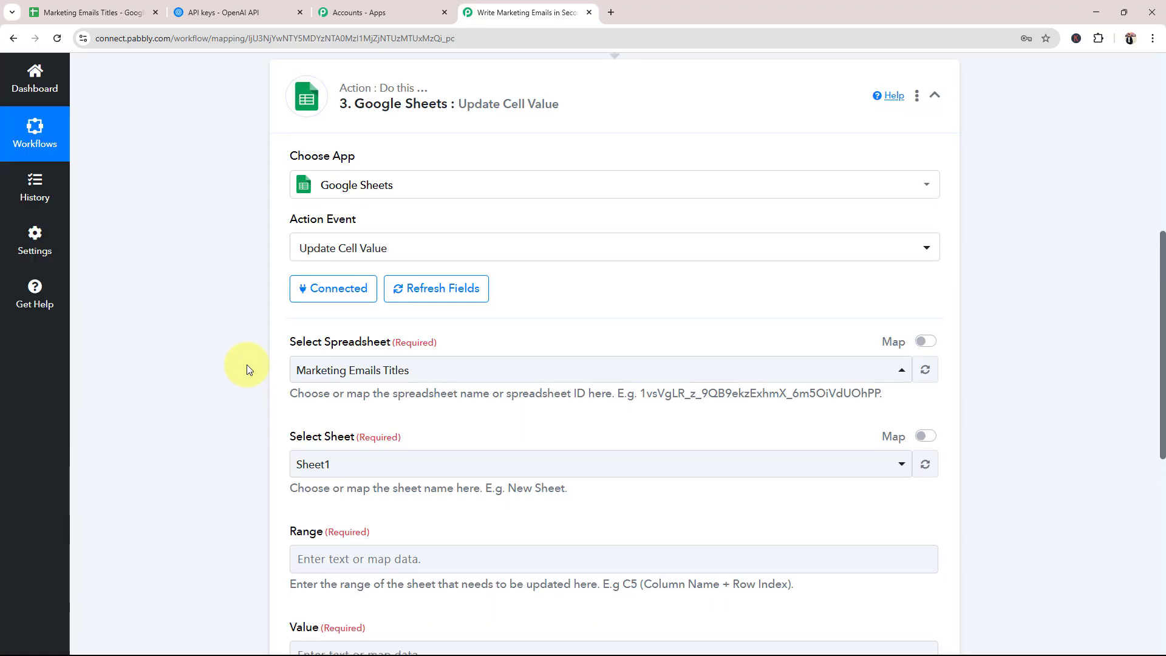
click(304, 291)
click(314, 364)
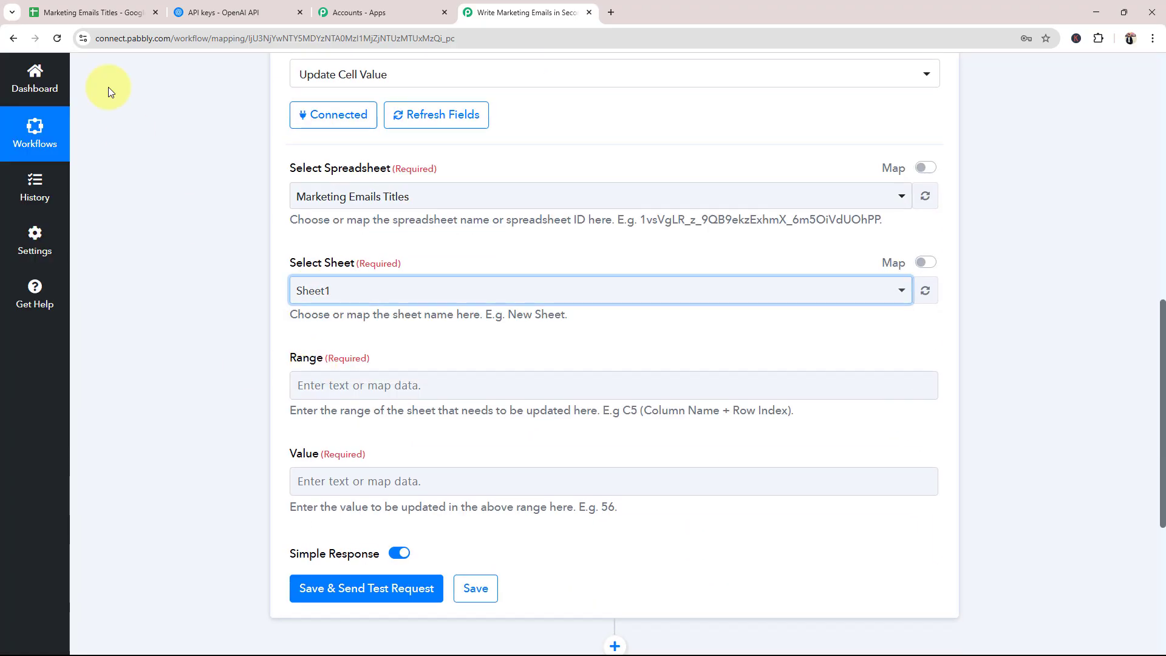
click(91, 12)
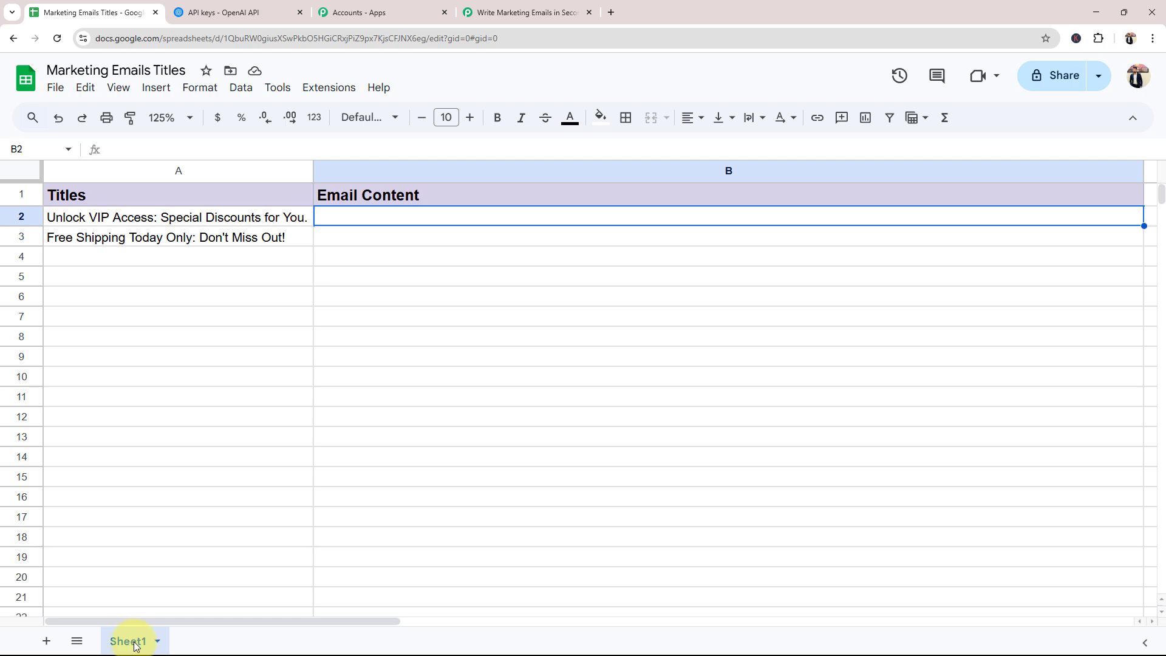
click(486, 12)
click(210, 330)
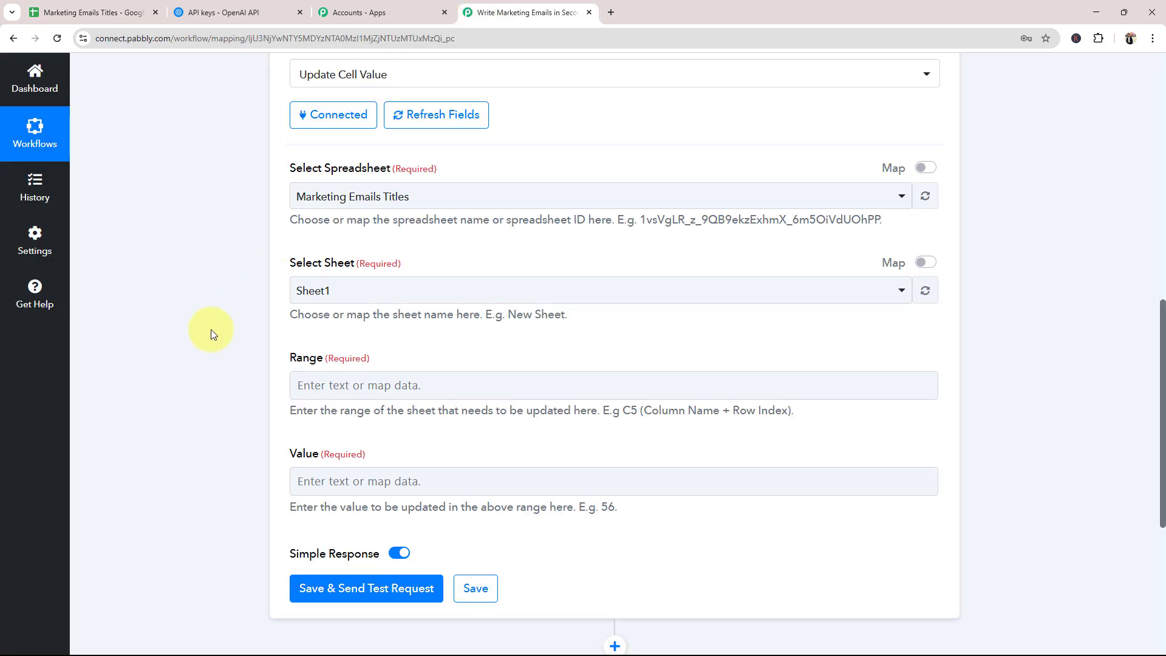
Step: Examine the Range field's required format and the spreadsheet's title rows and Email Content column, and return to the workflow
scroll(359, 290, down, 2)
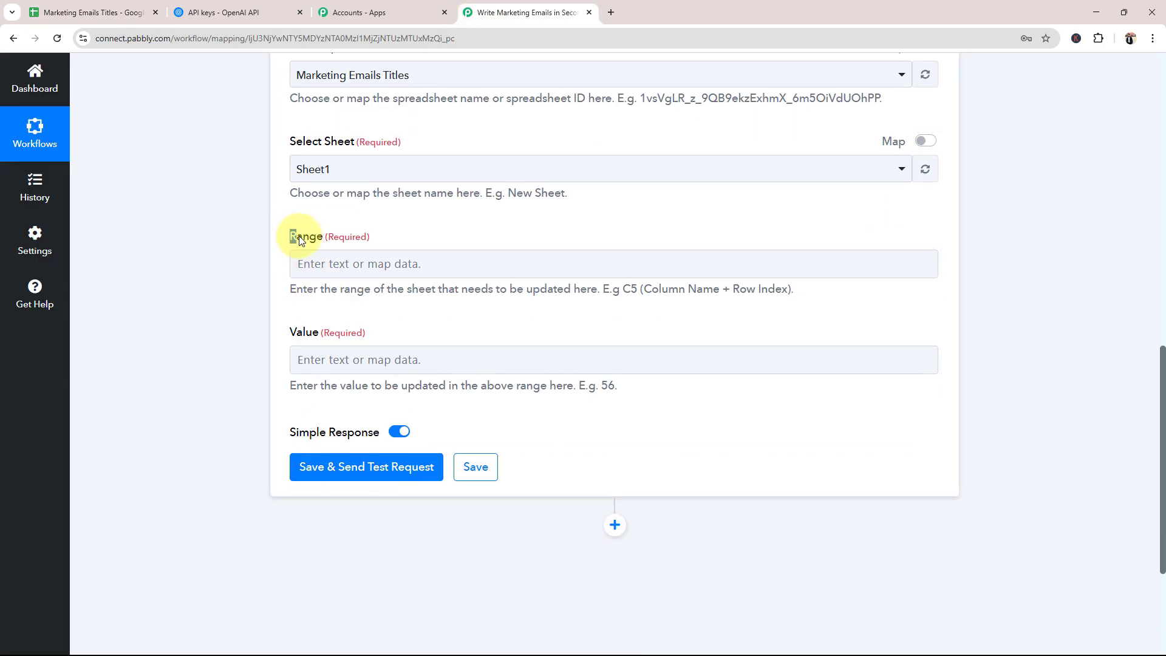
drag(290, 239, 303, 240)
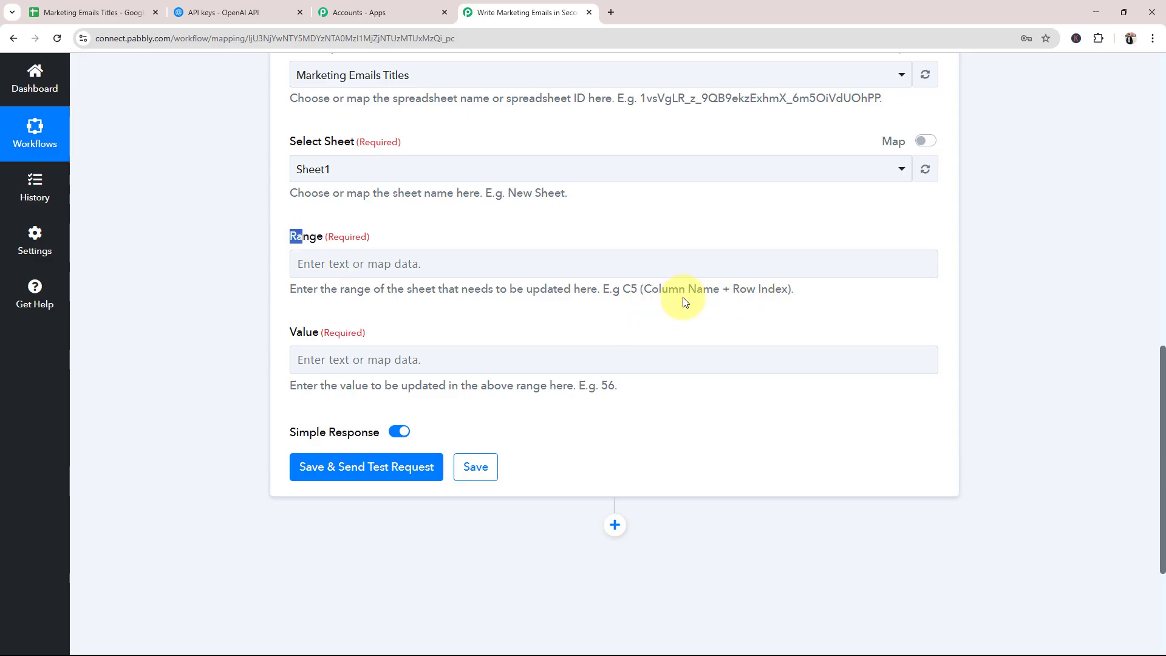
click(44, 6)
click(292, 303)
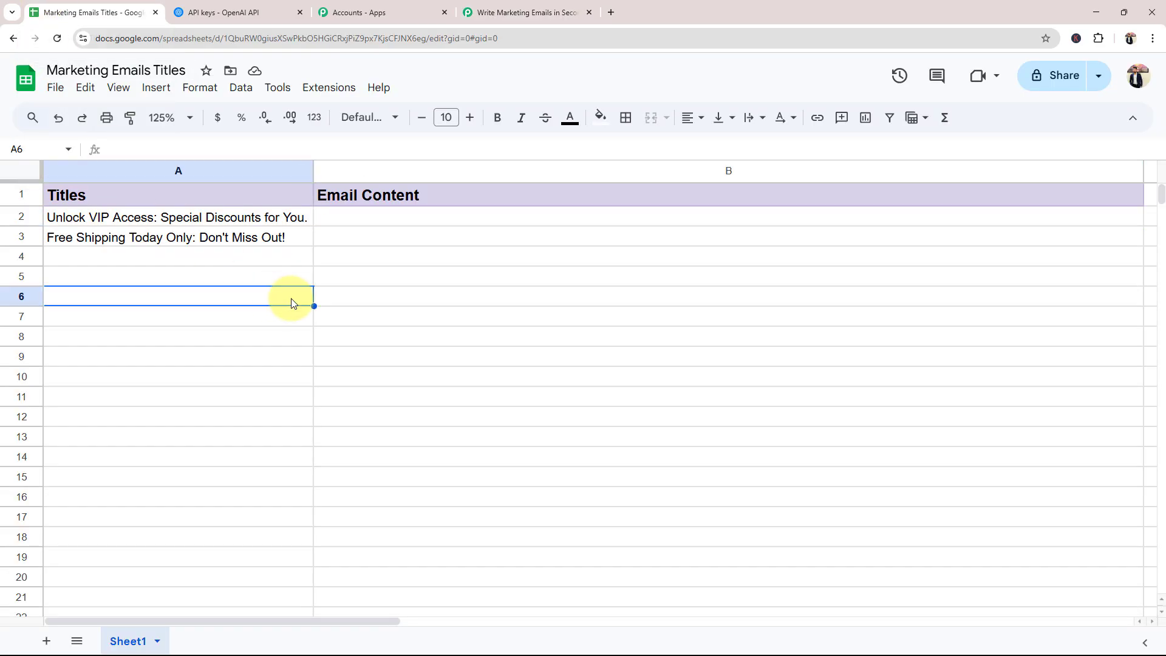
click(490, 225)
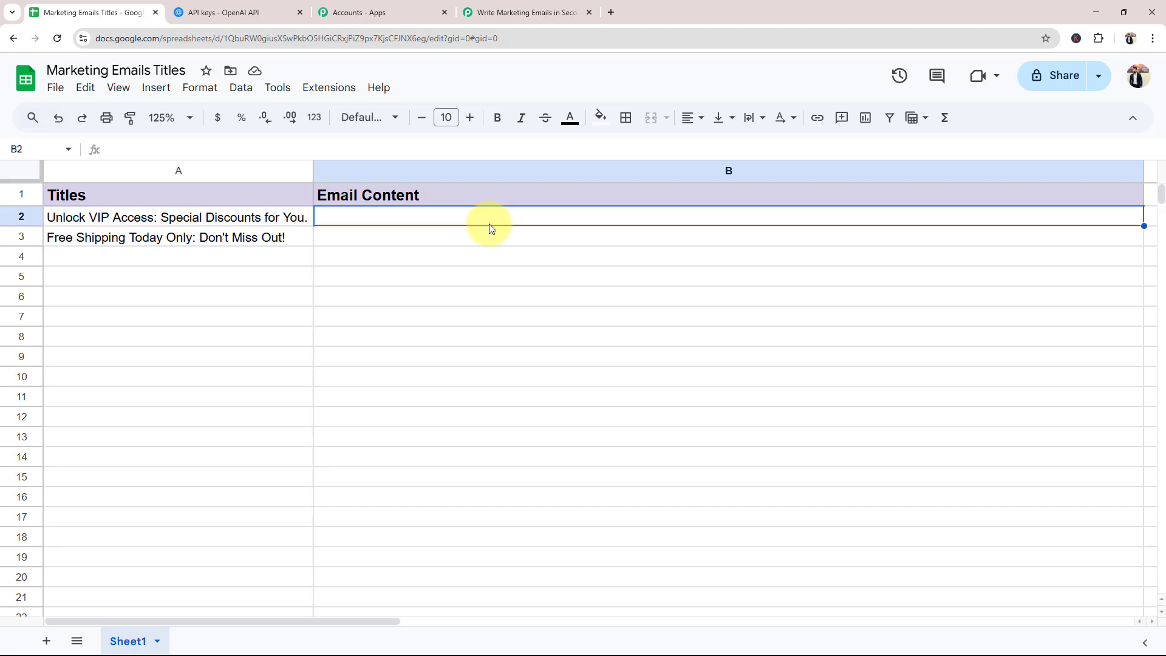
click(78, 225)
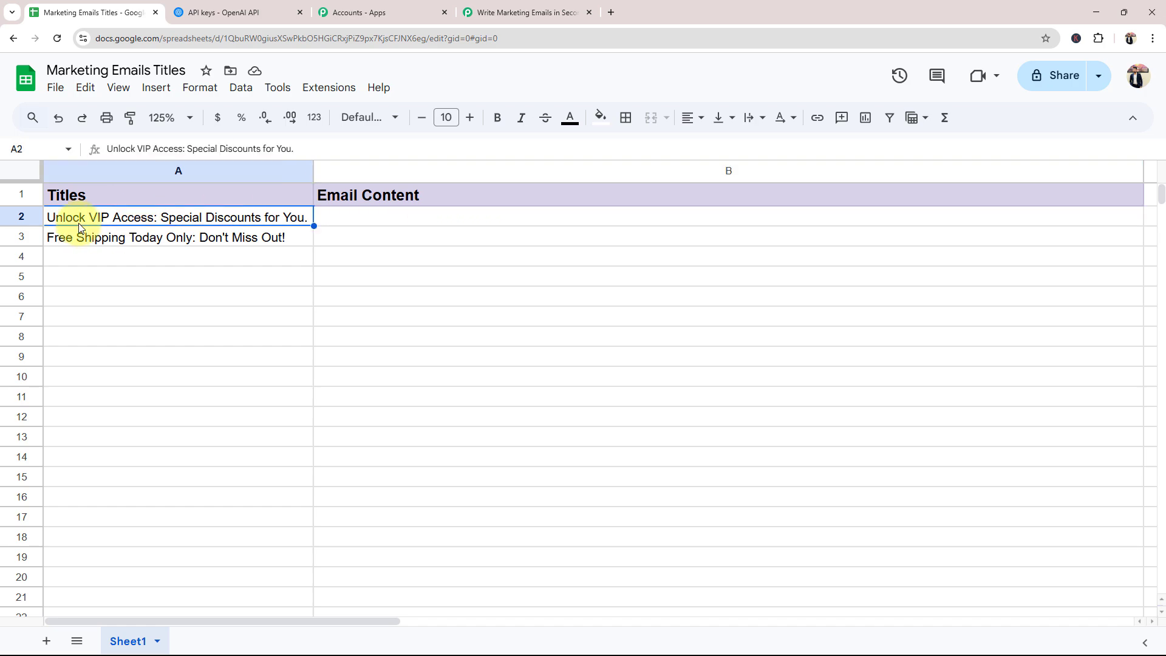
click(357, 225)
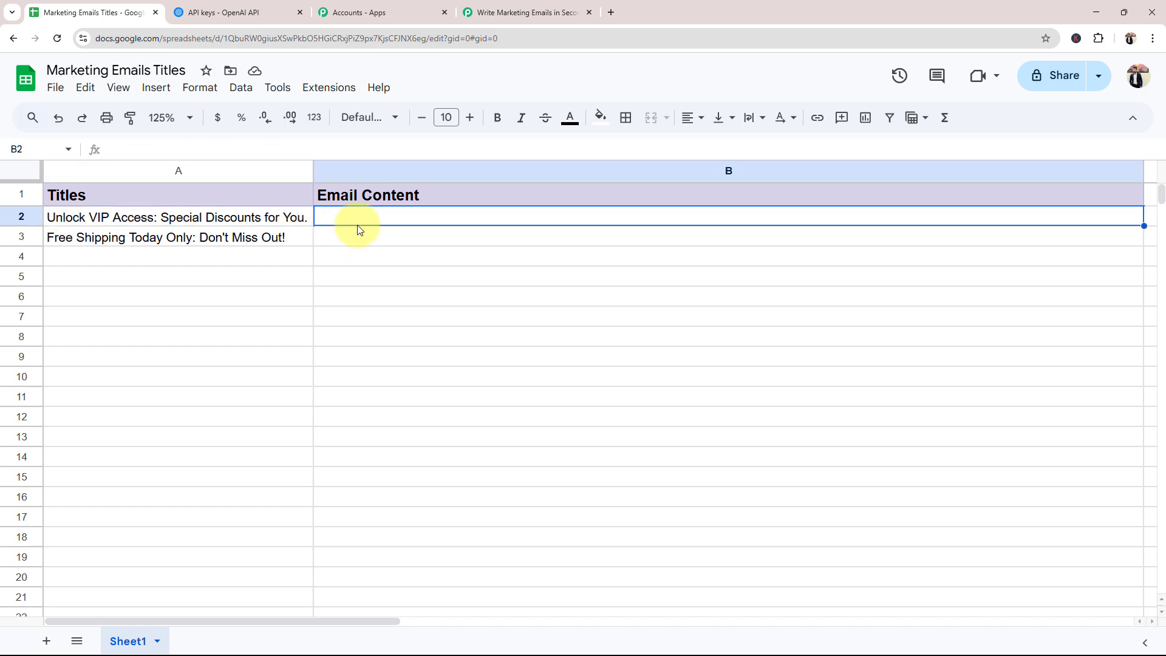
click(104, 227)
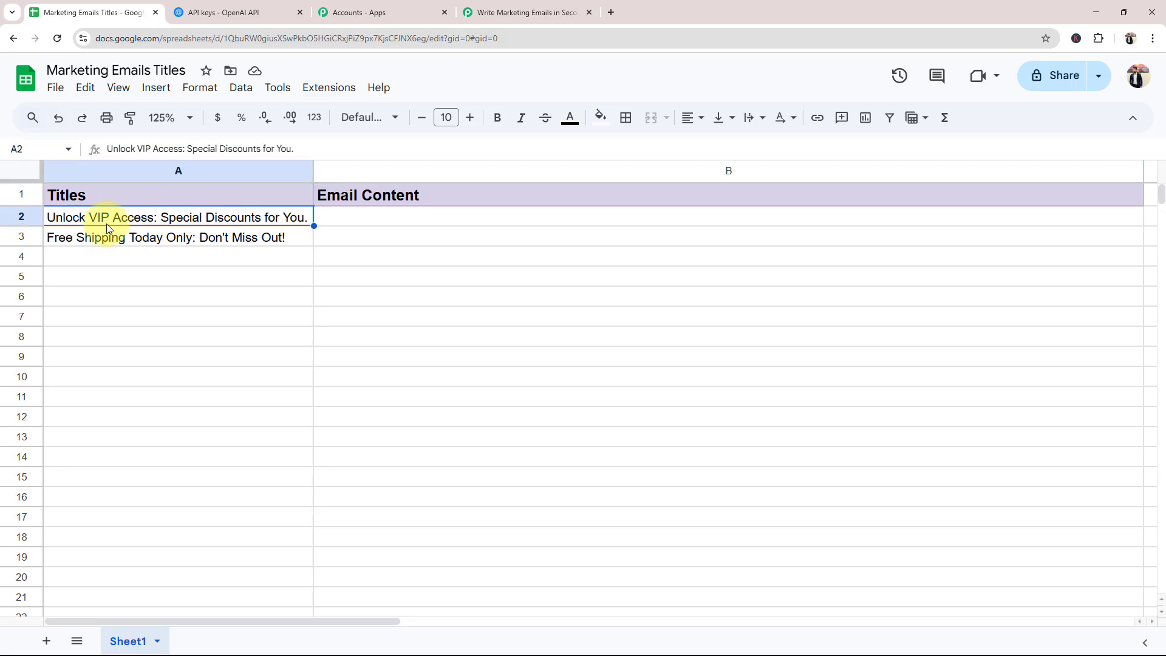
click(77, 240)
click(76, 260)
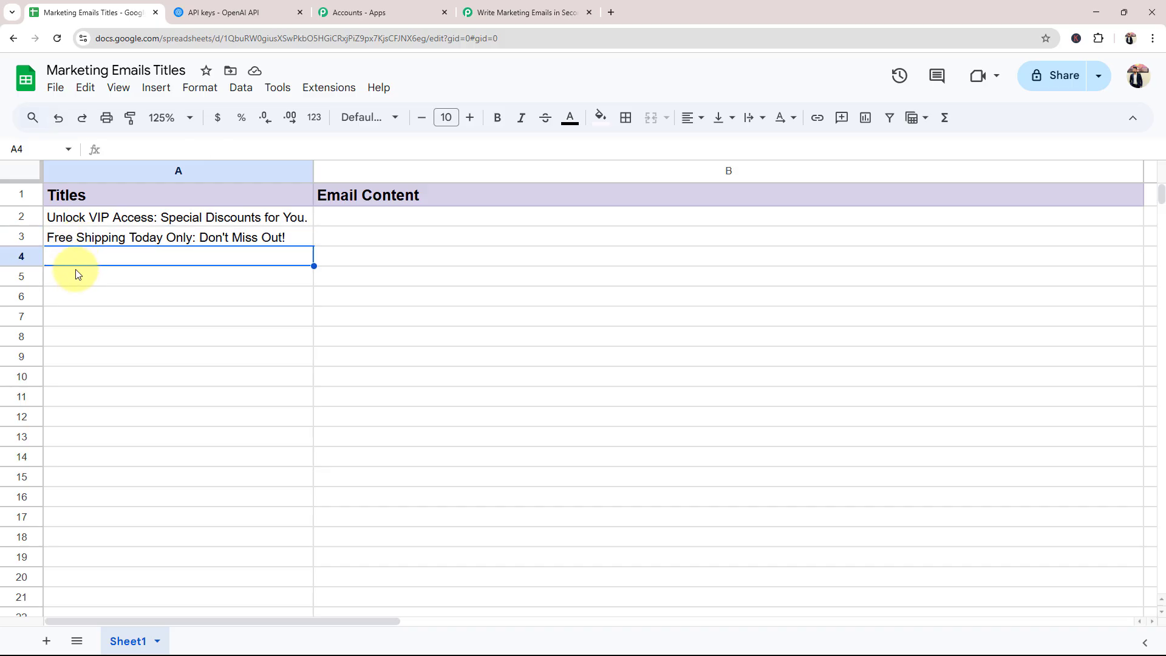
click(77, 275)
click(78, 302)
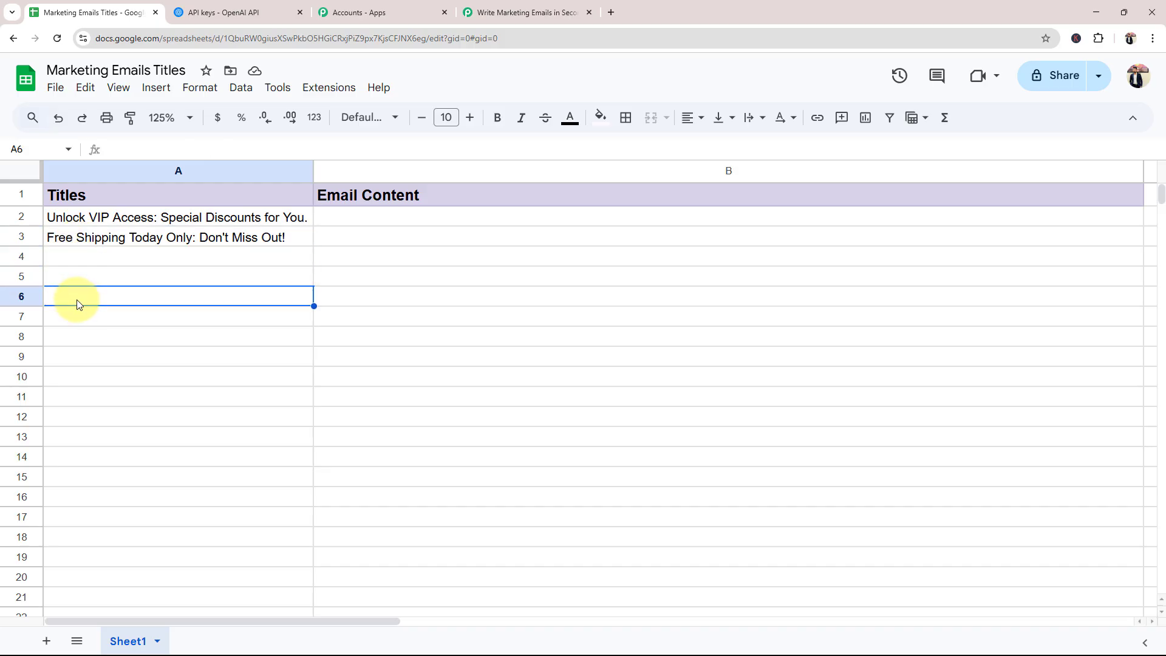
click(471, 12)
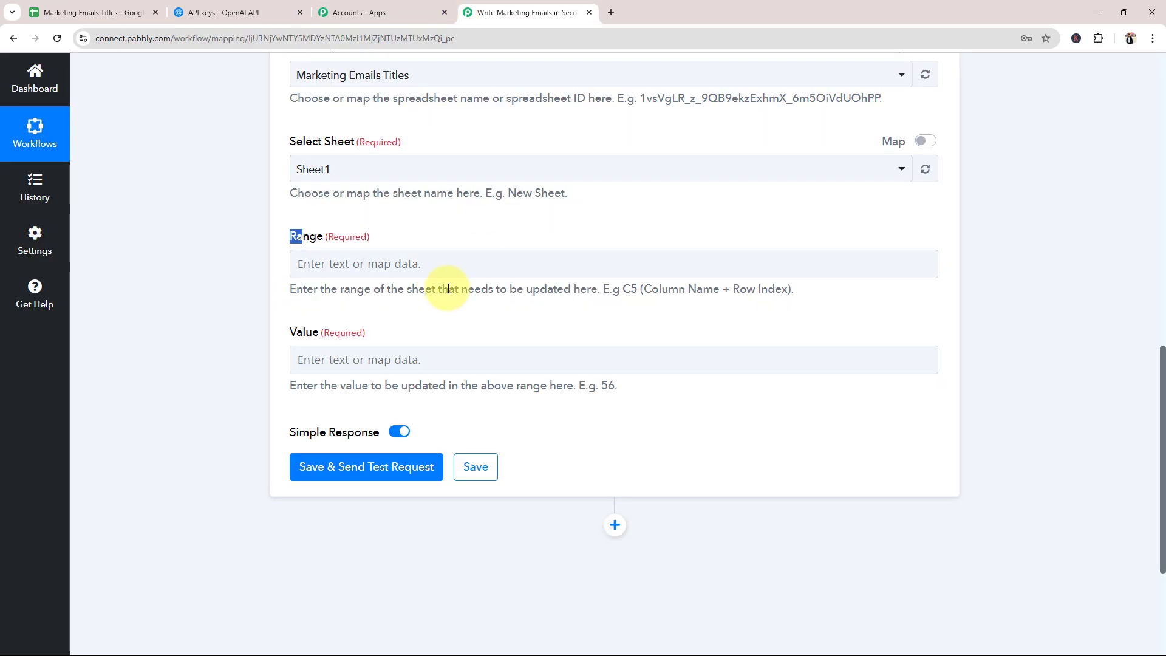
Step: Set the Range to column B followed by the RowIndex value mapped from the Google Sheets trigger
click(341, 274)
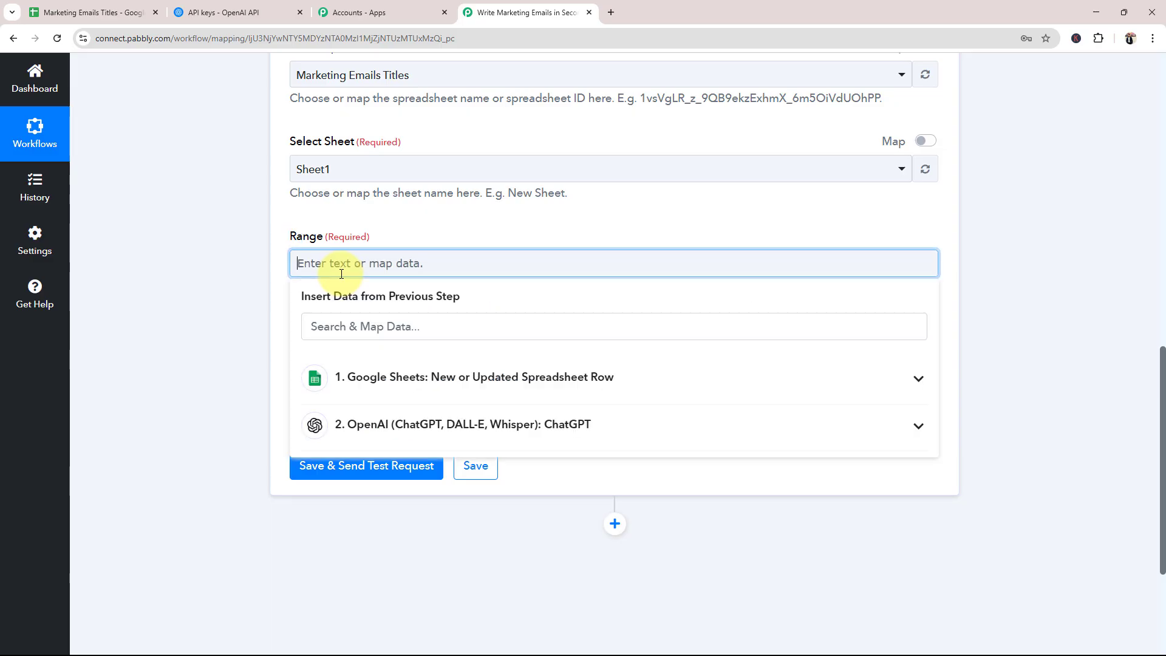
text(B)
click(402, 381)
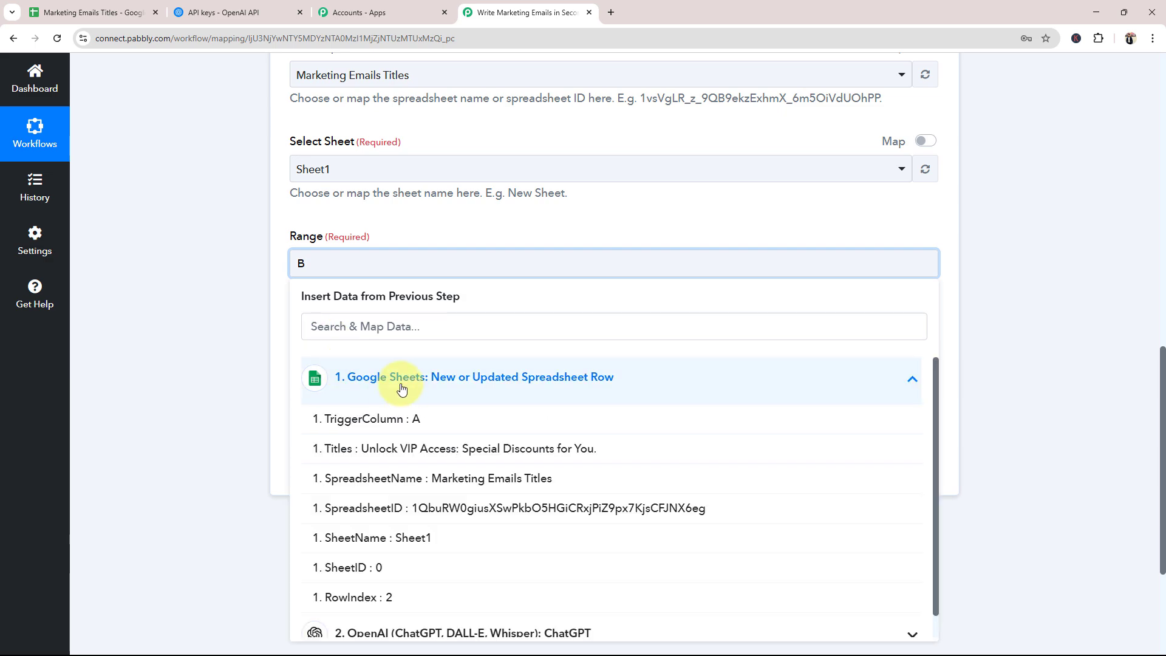
click(352, 596)
click(235, 319)
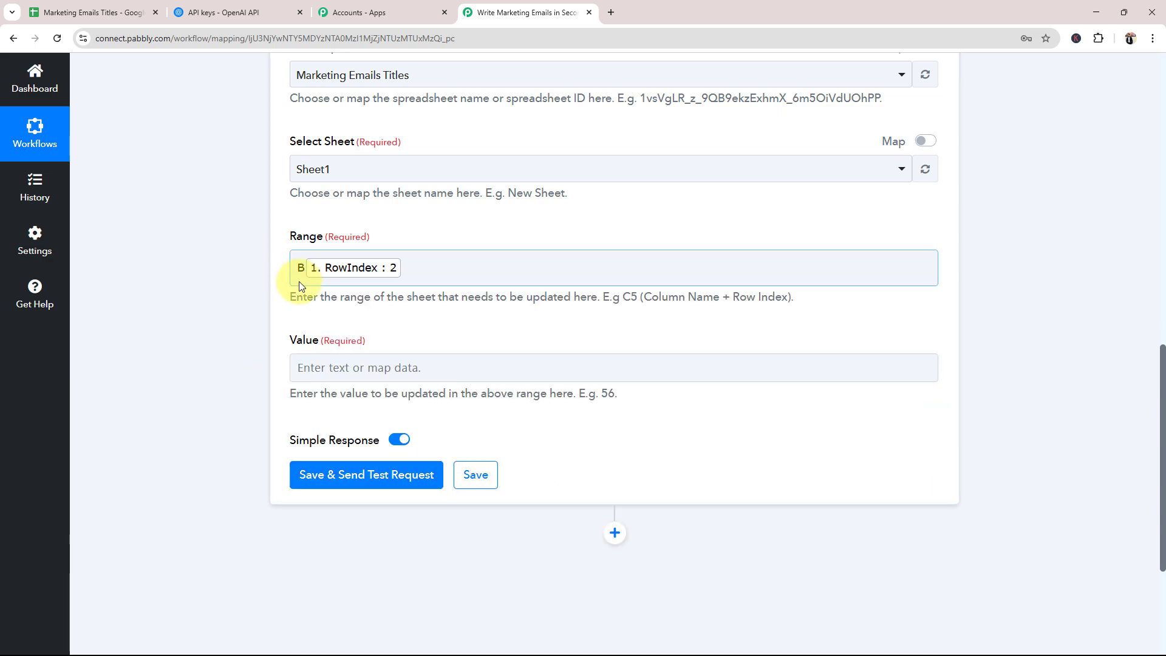
Step: Check in the Marketing Emails Titles spreadsheet how column B and the title's row match the mapped Range, and return to the workflow
click(297, 267)
click(92, 13)
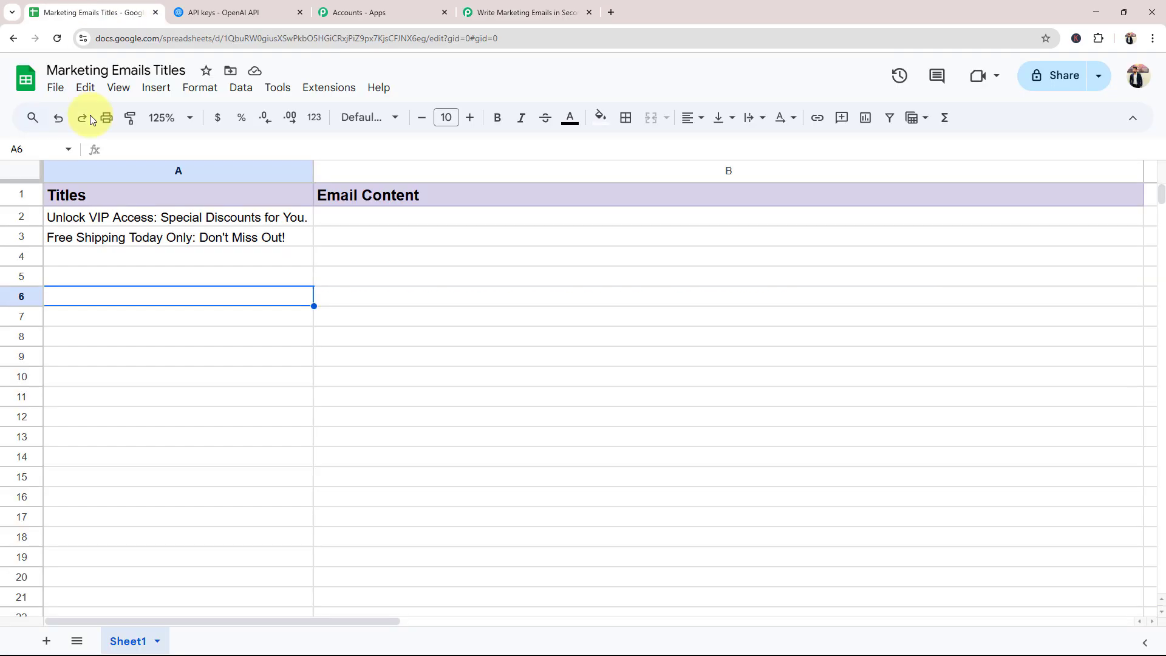
click(67, 257)
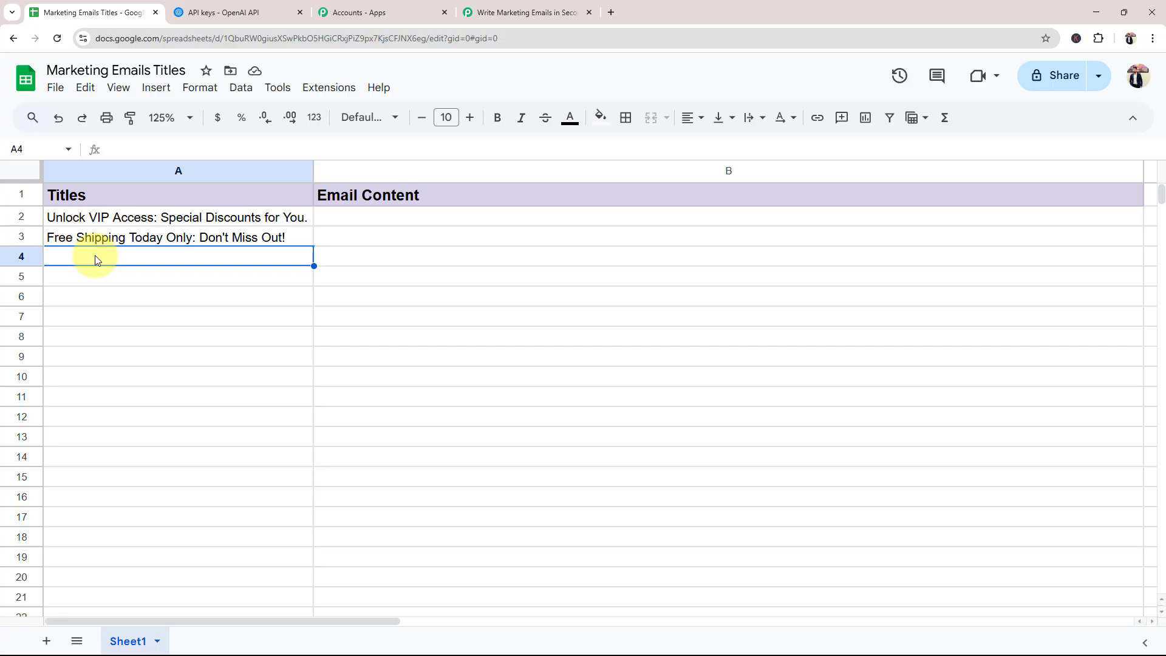
click(433, 264)
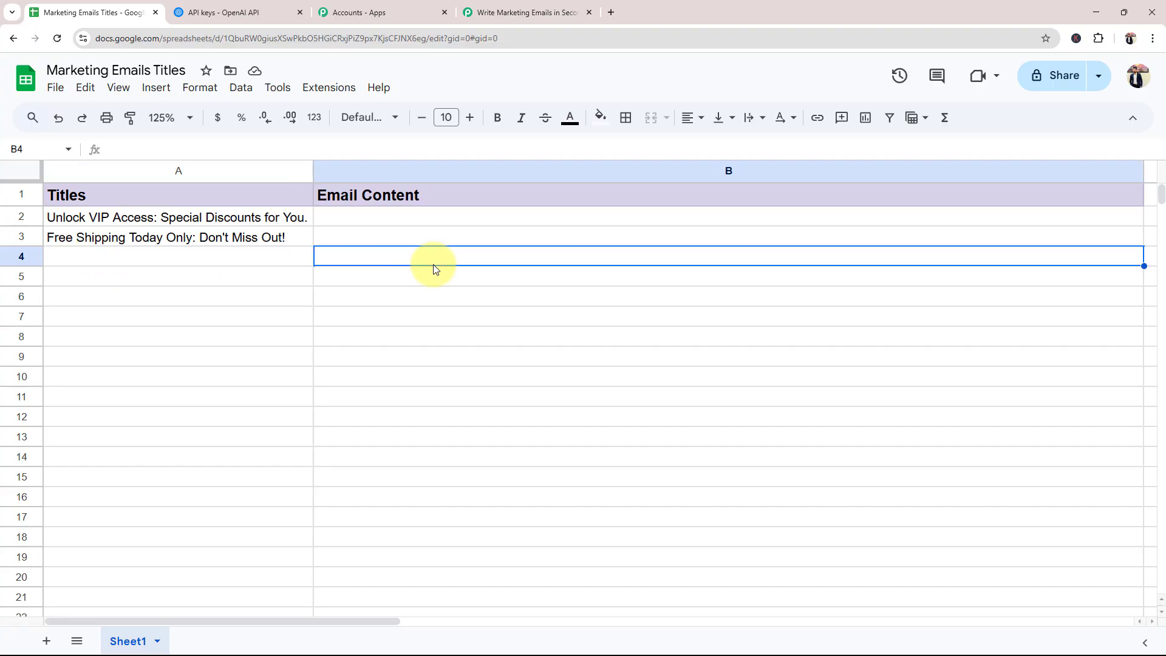
click(526, 12)
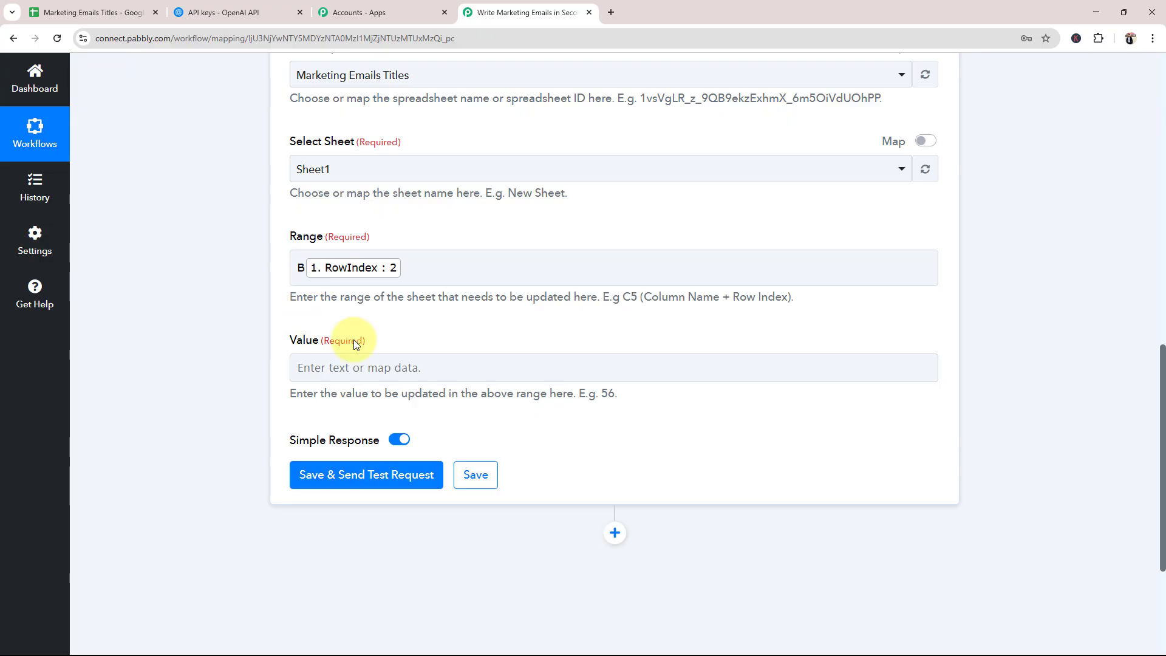
Step: Map ChatGPT's Choices 0 Message Content into the Value field, and save the Update Cell Value action with a test request
scroll(161, 369, down, 2)
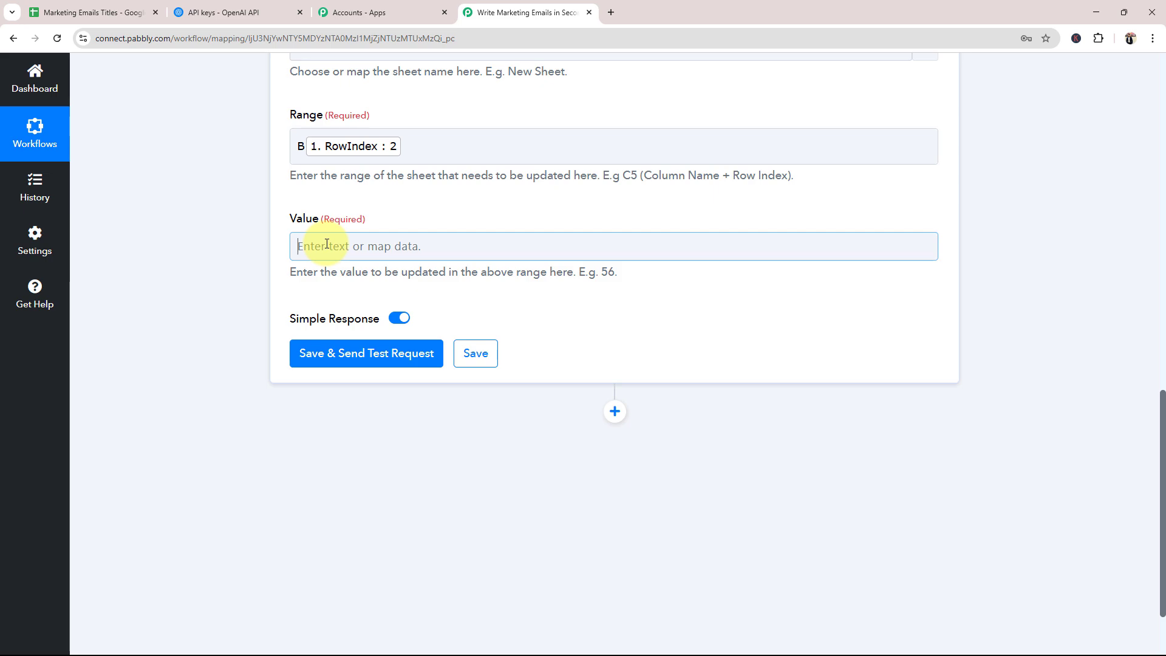
click(326, 244)
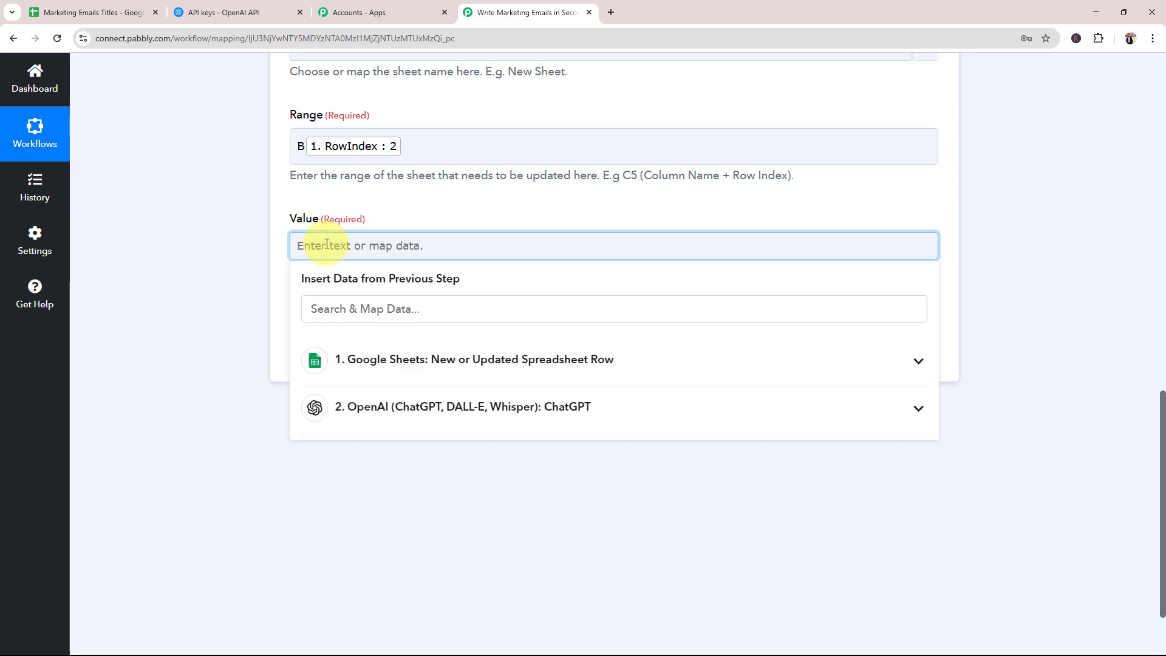
click(434, 406)
scroll(447, 528, down, 1)
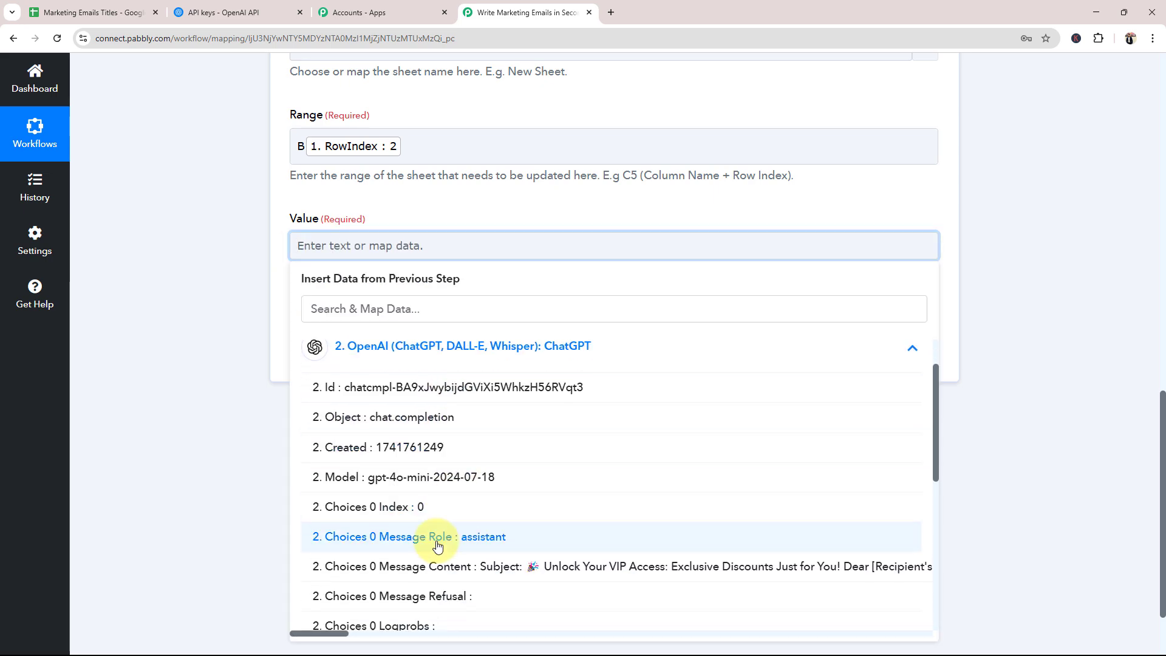
click(442, 564)
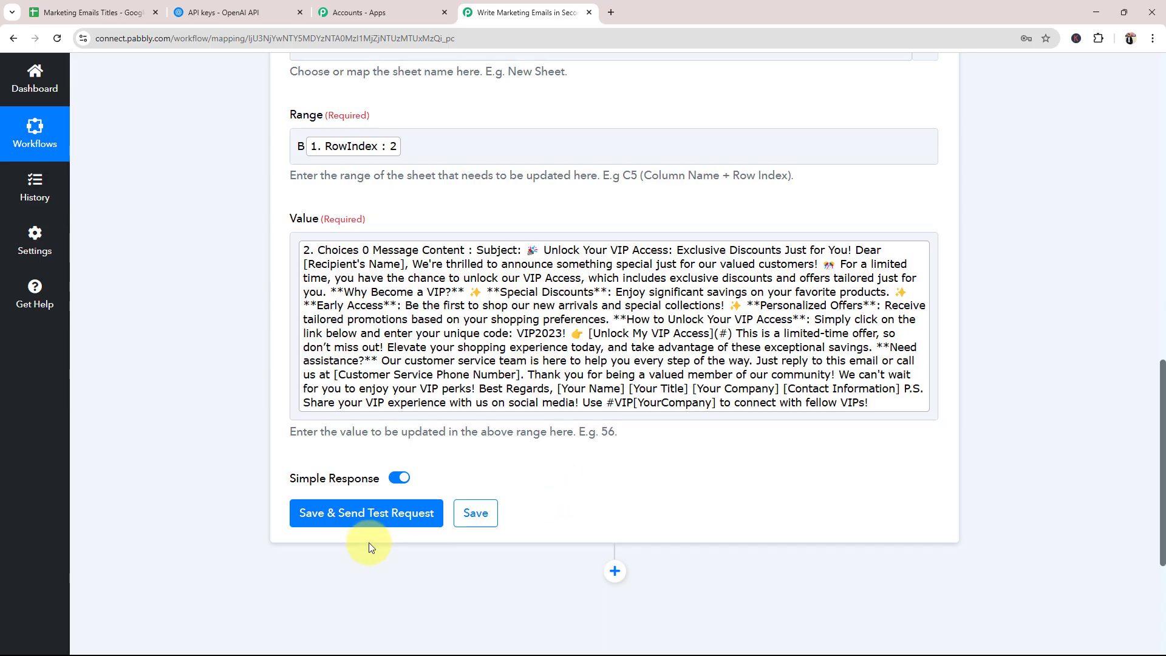
click(322, 514)
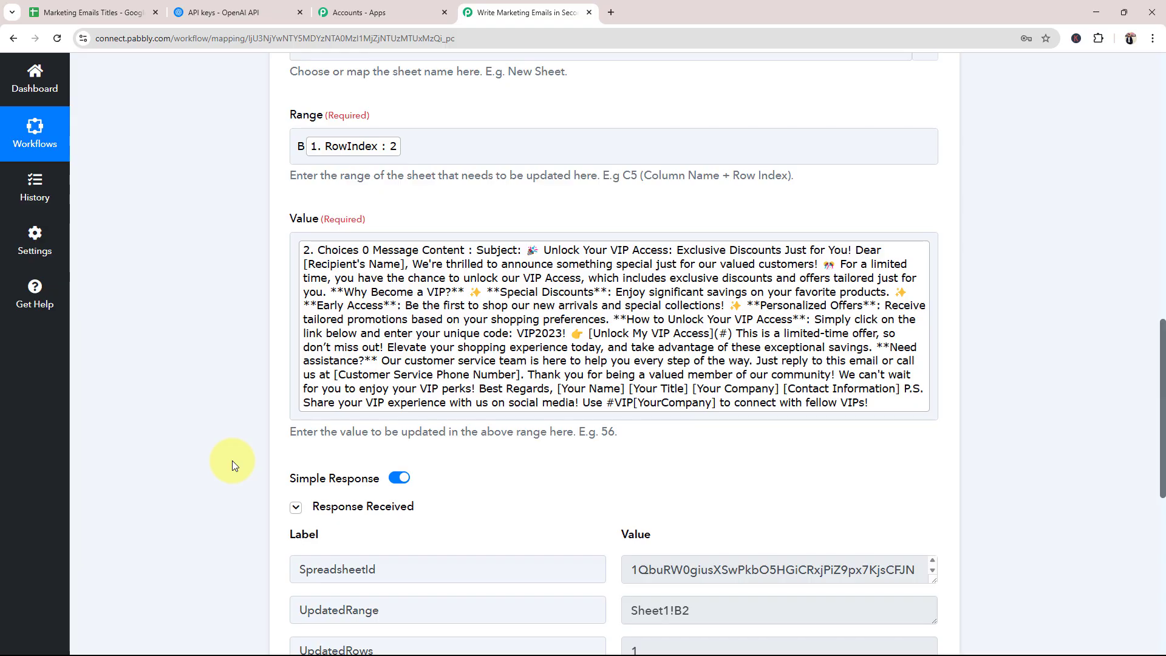
scroll(232, 461, down, 5)
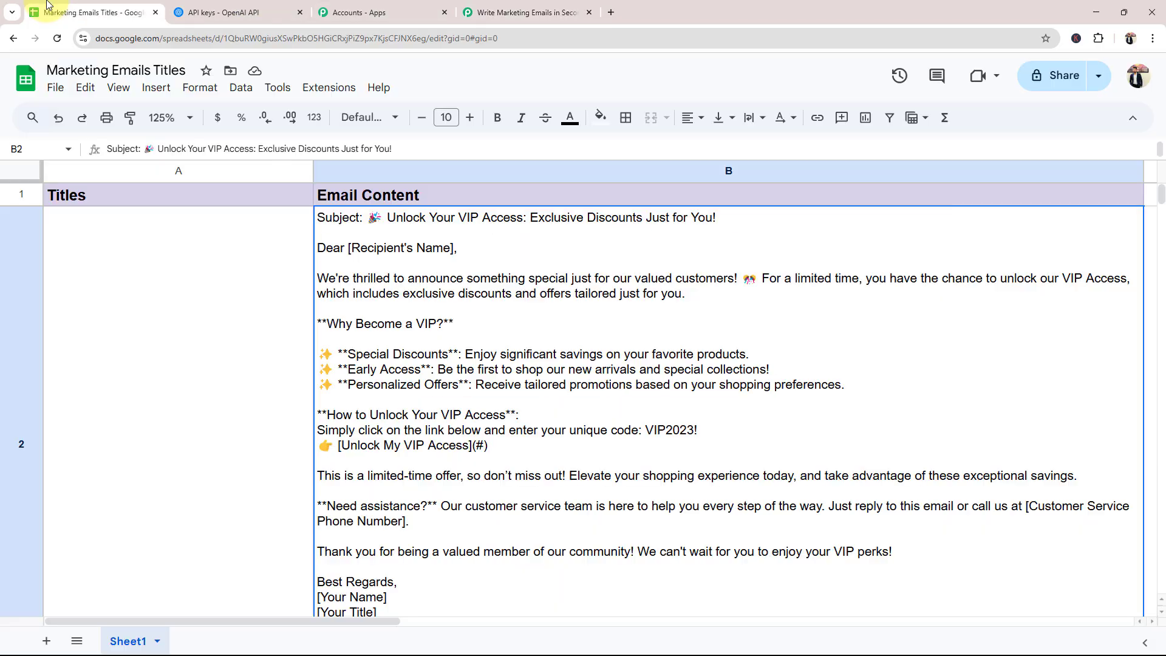
Step: Examine the email content in cell B2 against its title in Google Sheets, and review the workflow's trigger and two actions in Pabbly Connect
click(85, 12)
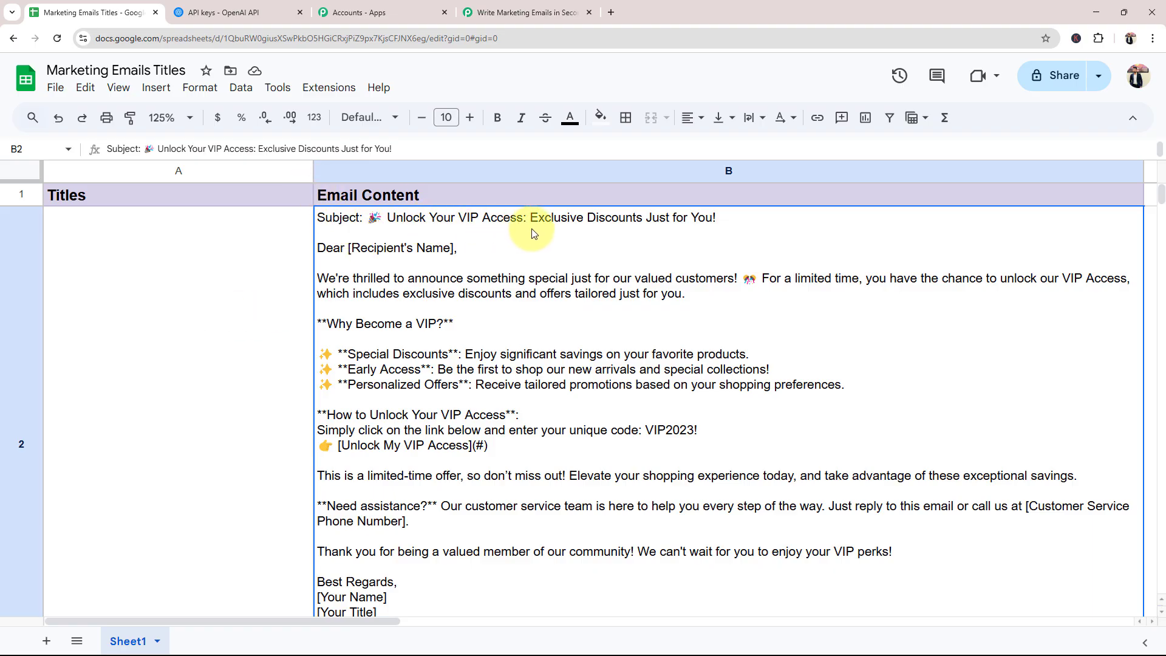
scroll(419, 309, down, 1)
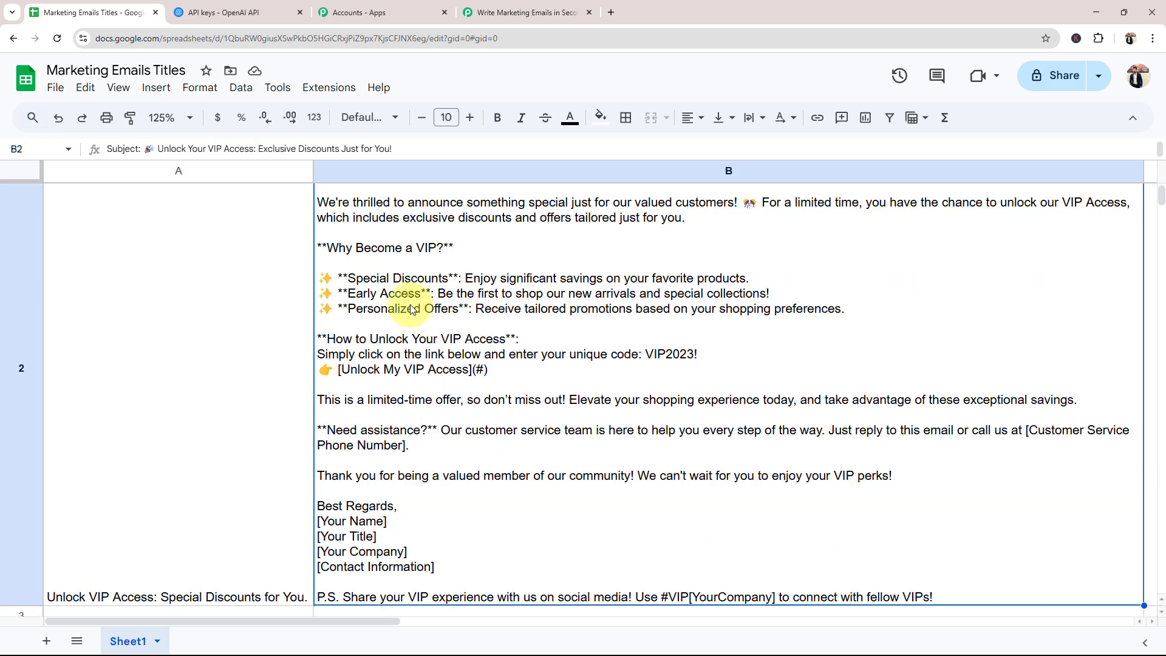
scroll(425, 292, up, 1)
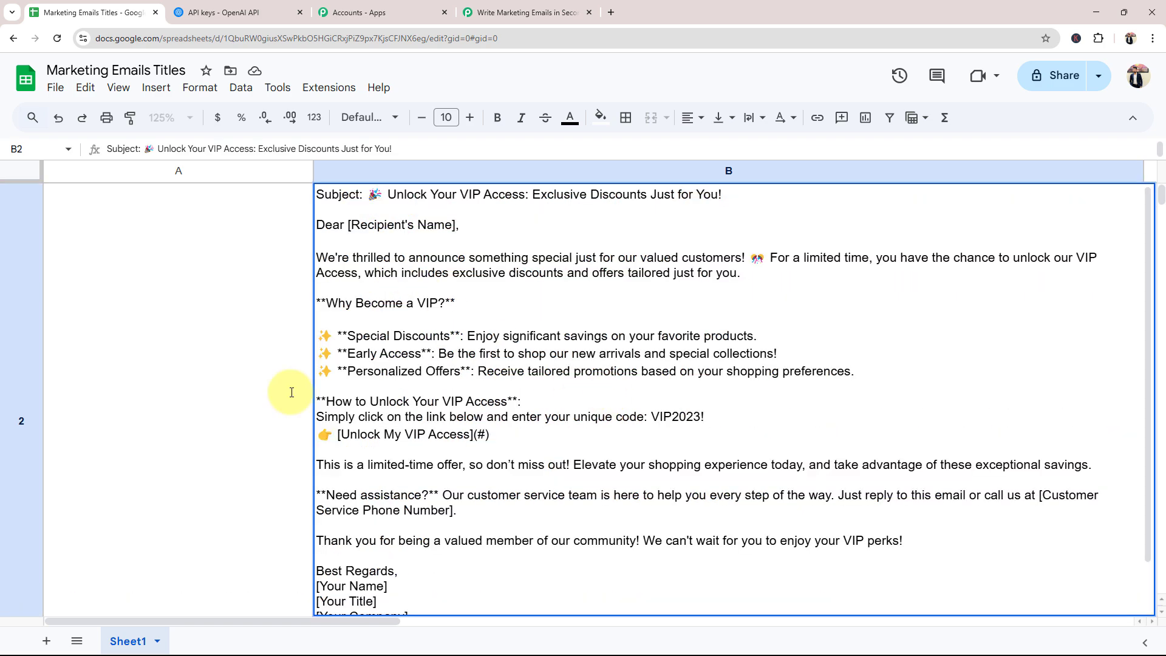
click(216, 393)
scroll(216, 393, down, 1)
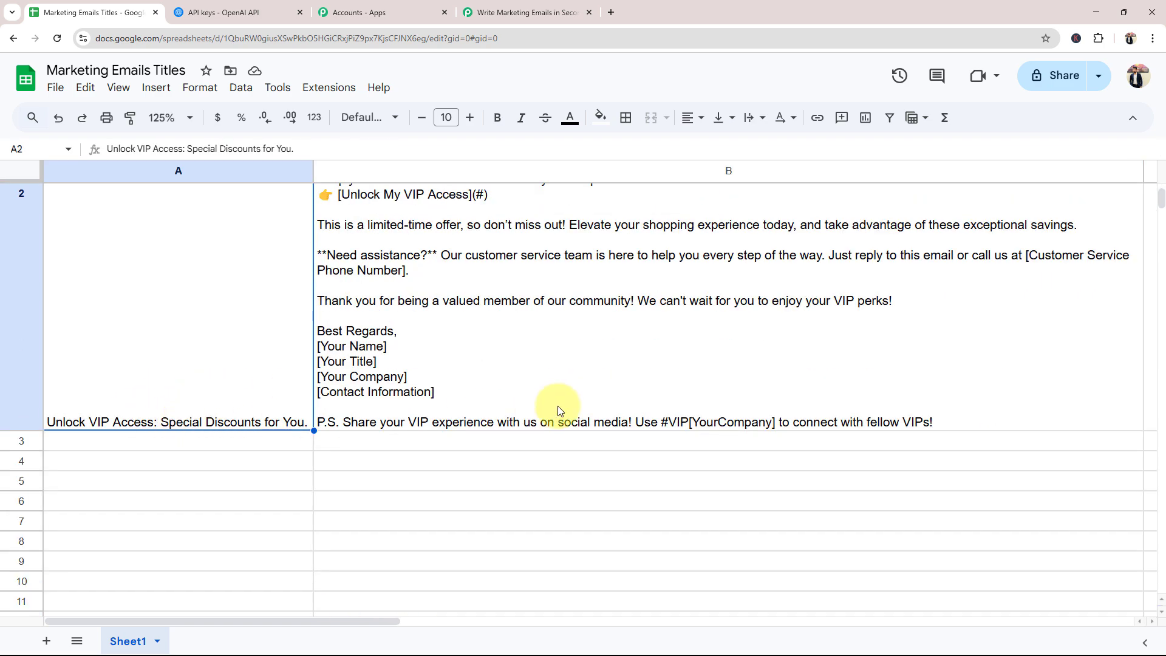
click(540, 406)
scroll(540, 404, up, 1)
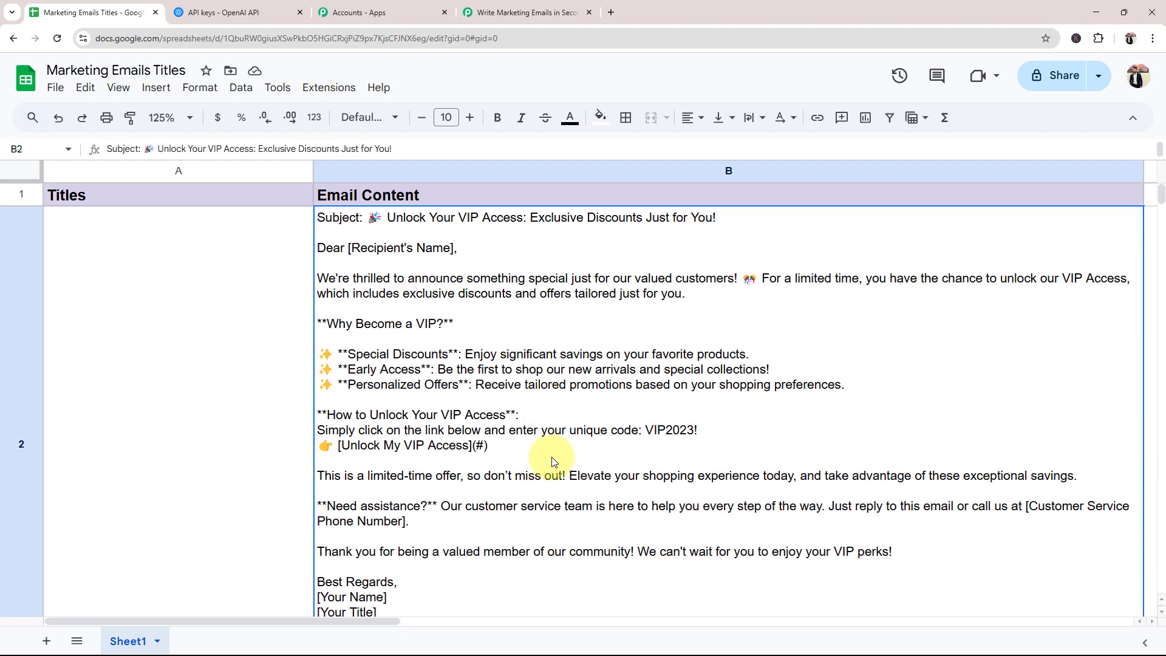
scroll(546, 437, down, 1)
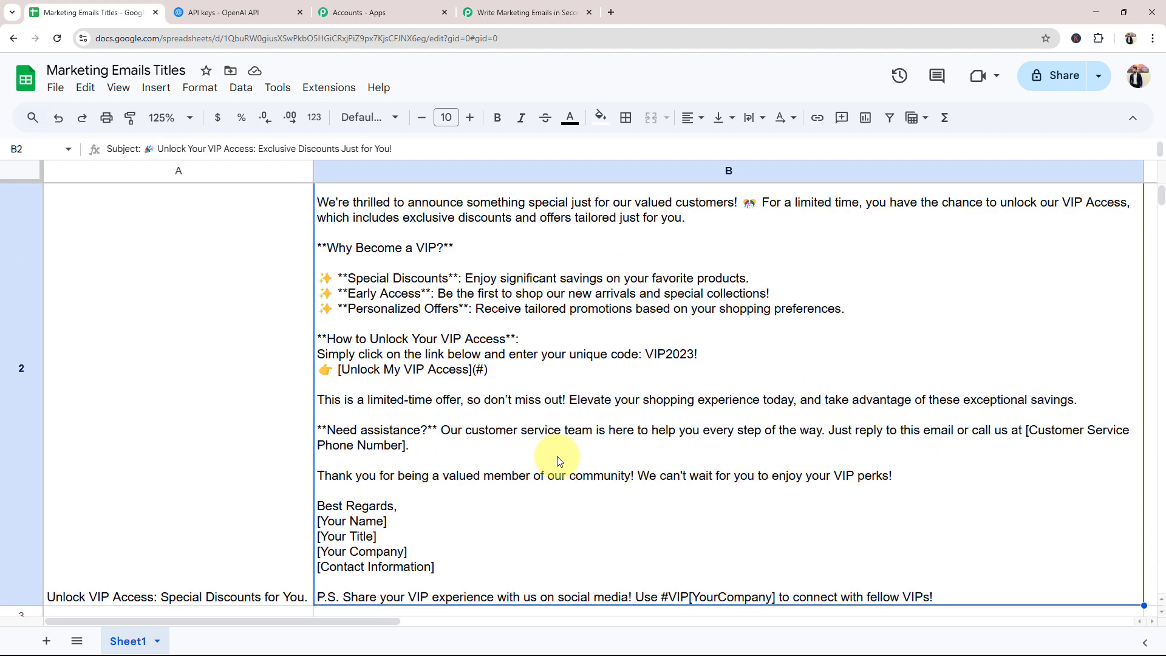
scroll(555, 458, down, 2)
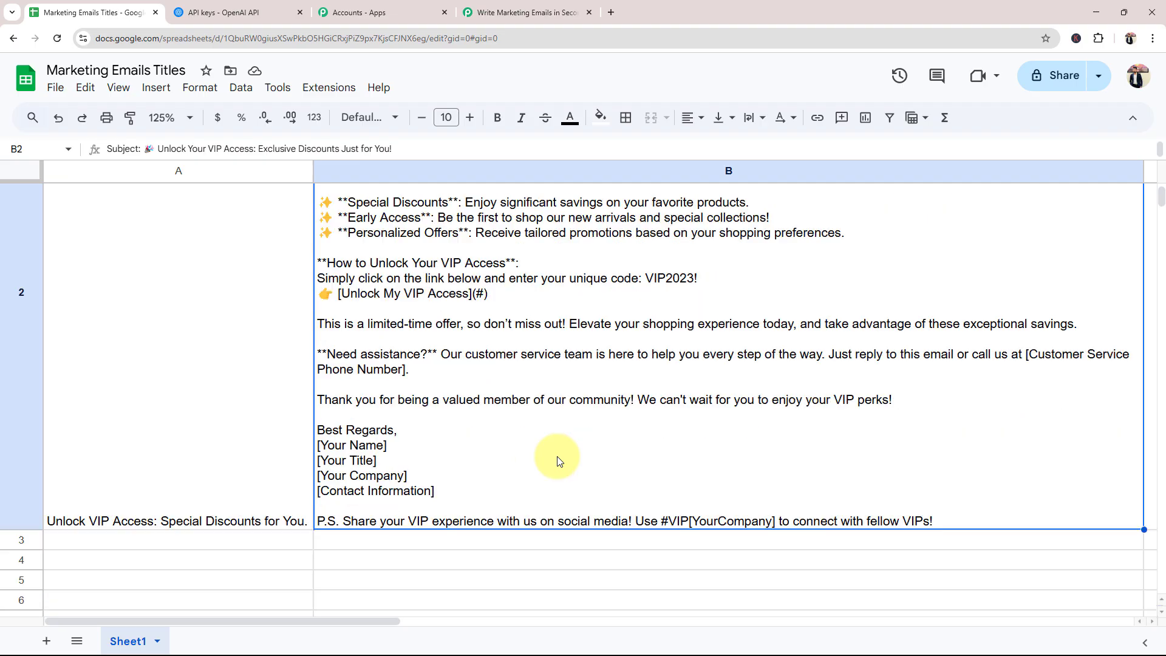
click(478, 3)
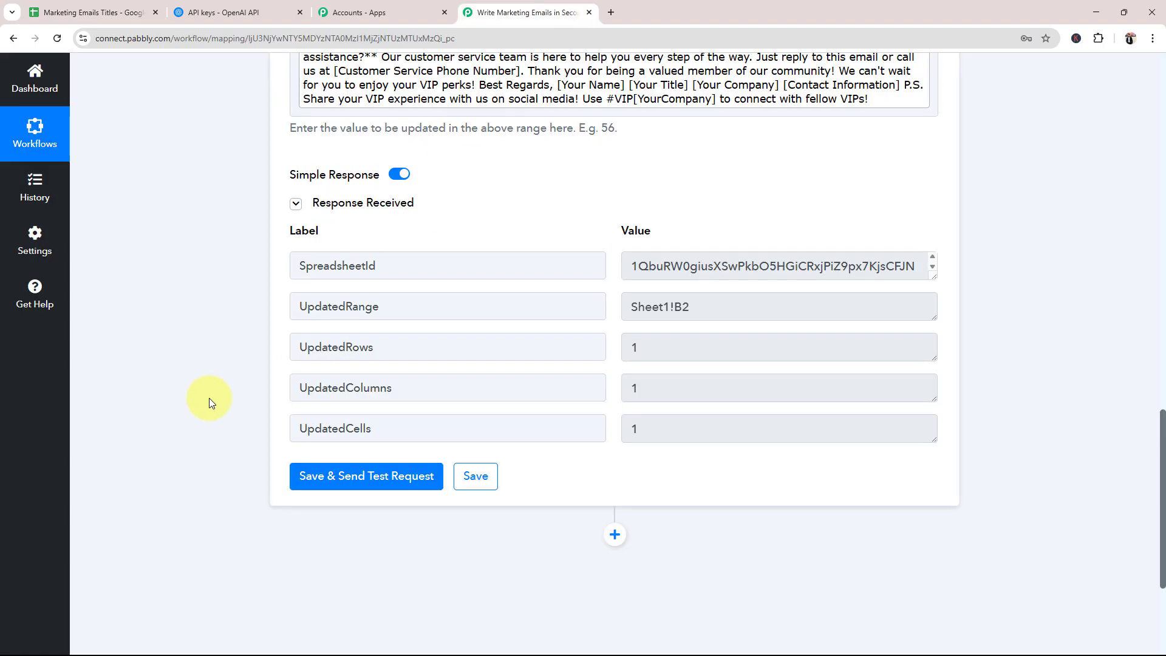
scroll(1163, 550, up, 20)
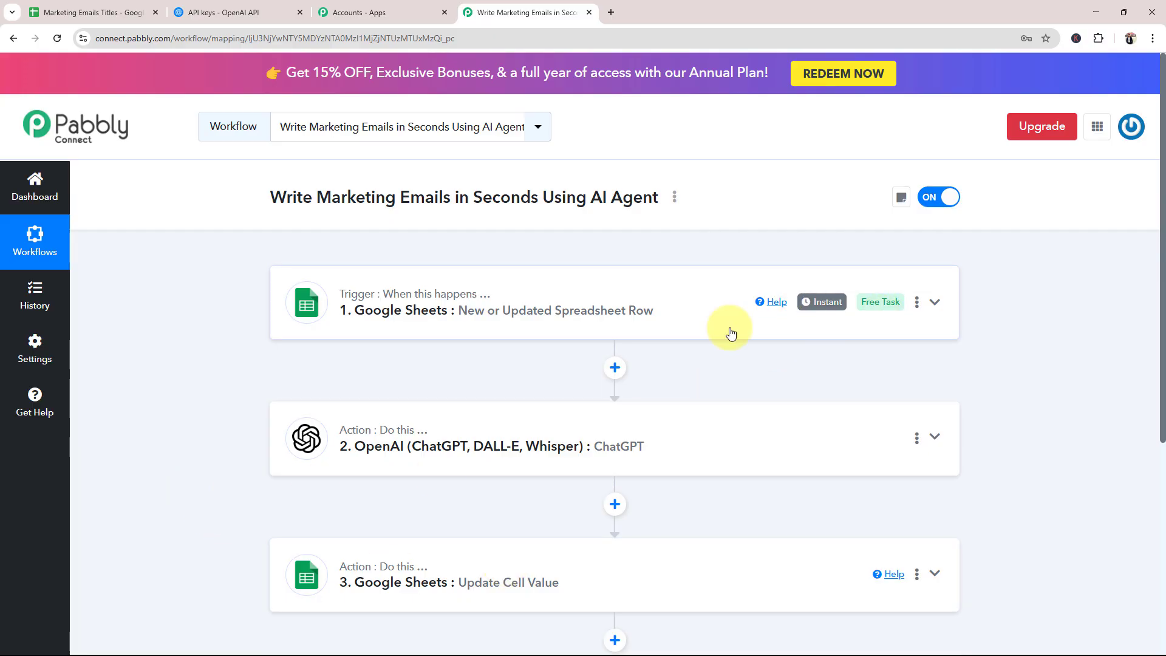
scroll(217, 341, down, 1)
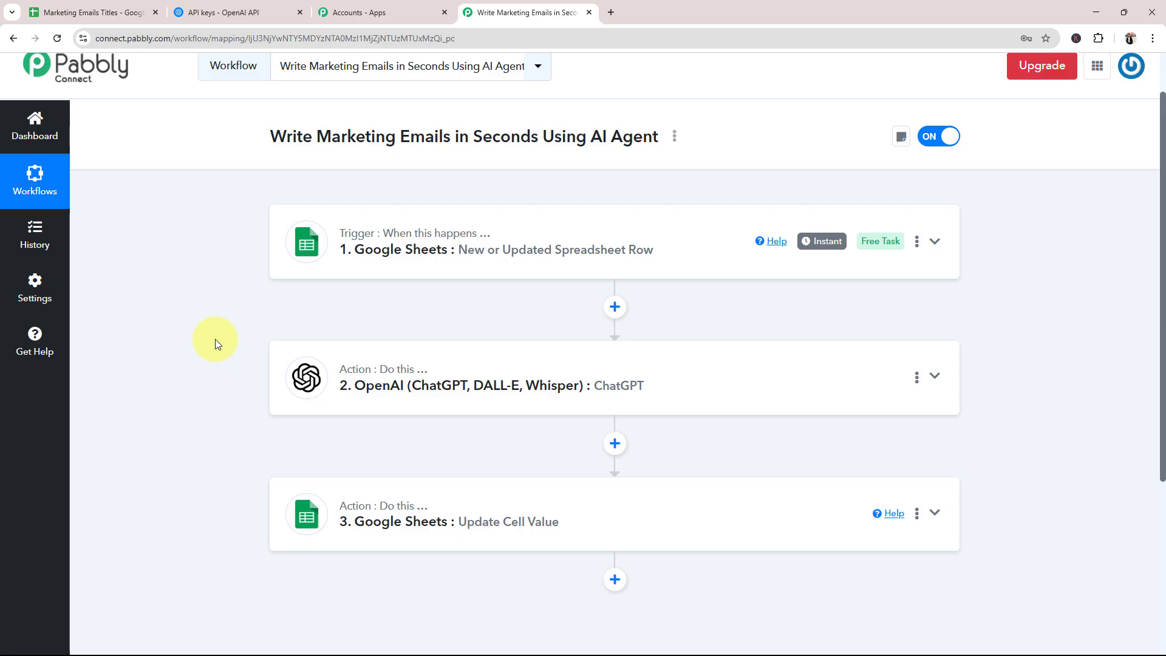
Step: Enter the title "Free Shipping Today Only: Don't Miss Out!" in cell A3 of the Marketing Emails Titles spreadsheet
click(37, 11)
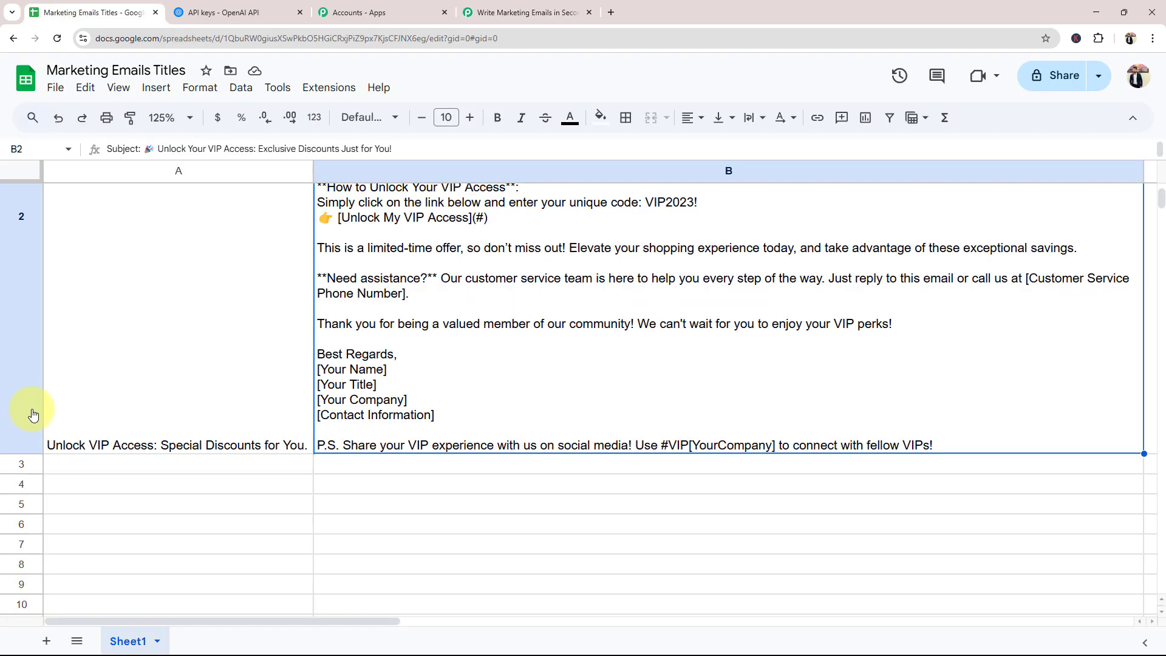
click(107, 462)
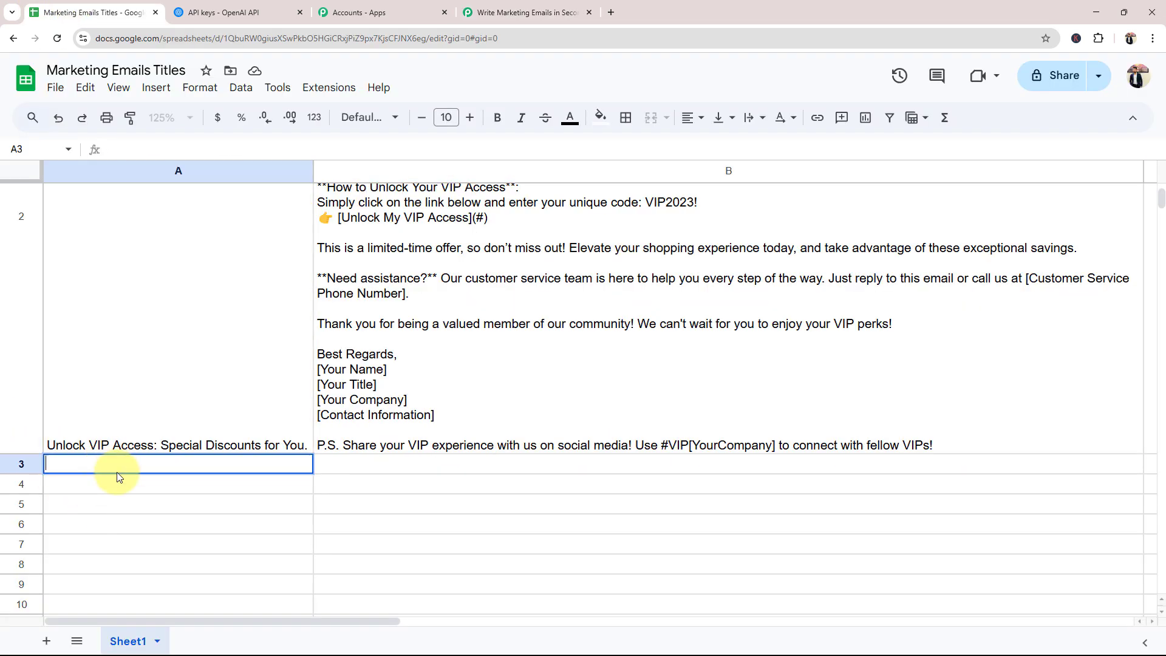
text(Free Shipping Today Only: Don't Miss Out!)
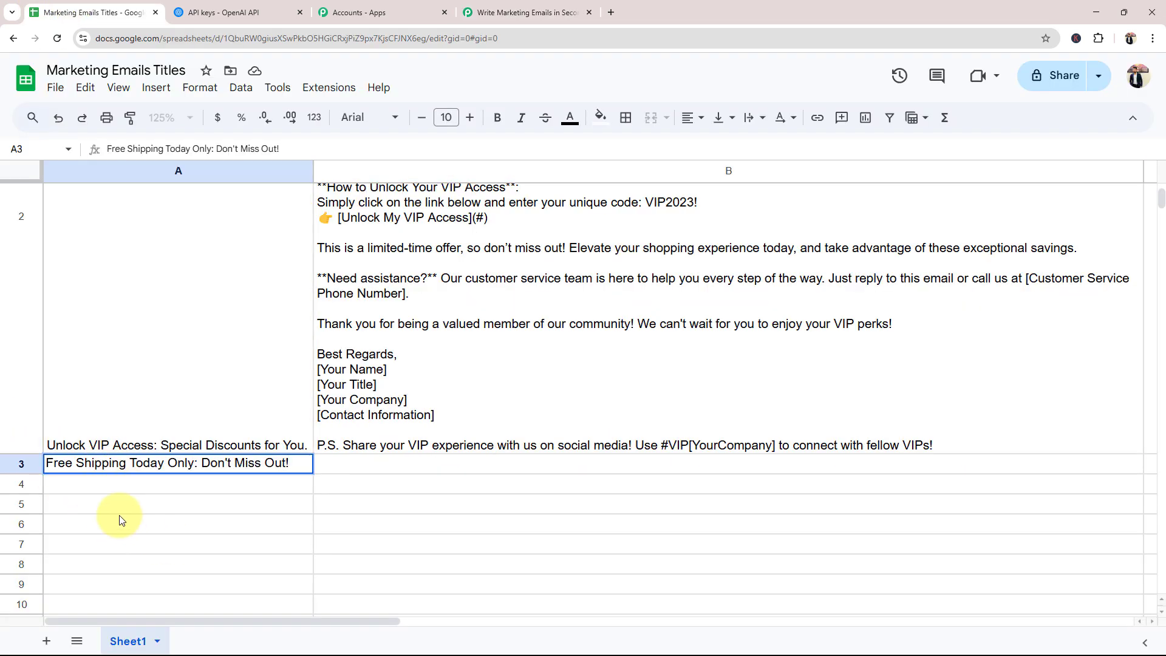
click(161, 514)
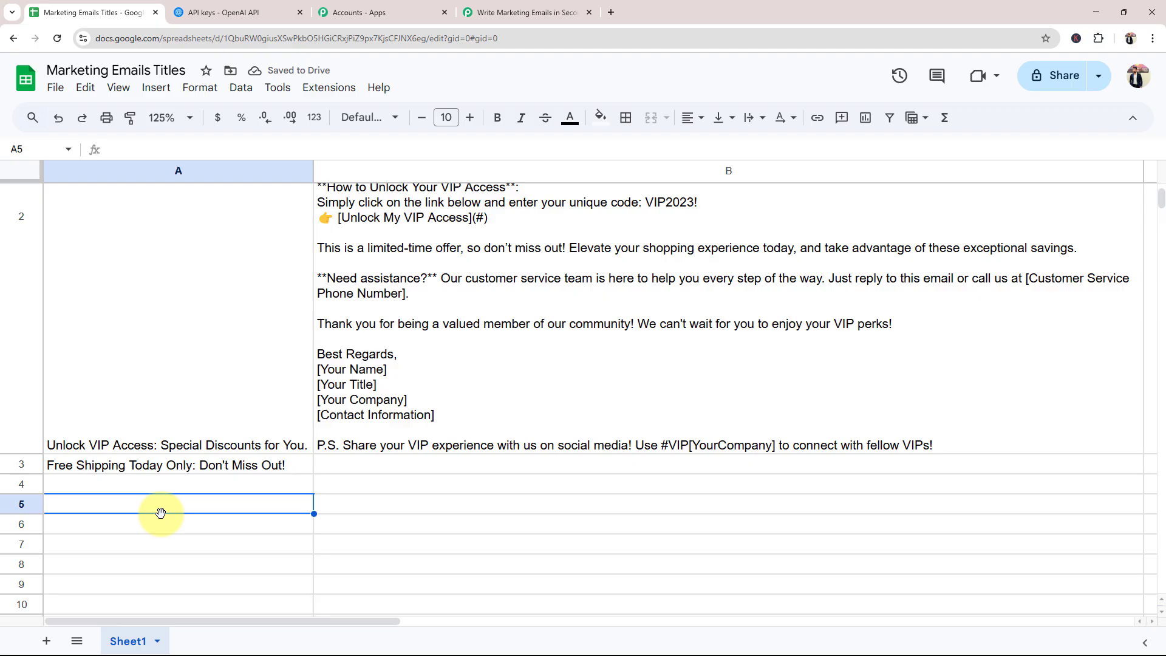
Step: Examine the email content in cell B3 against the title in A3, and return to the Pabbly Connect workflow
scroll(161, 514, down, 1)
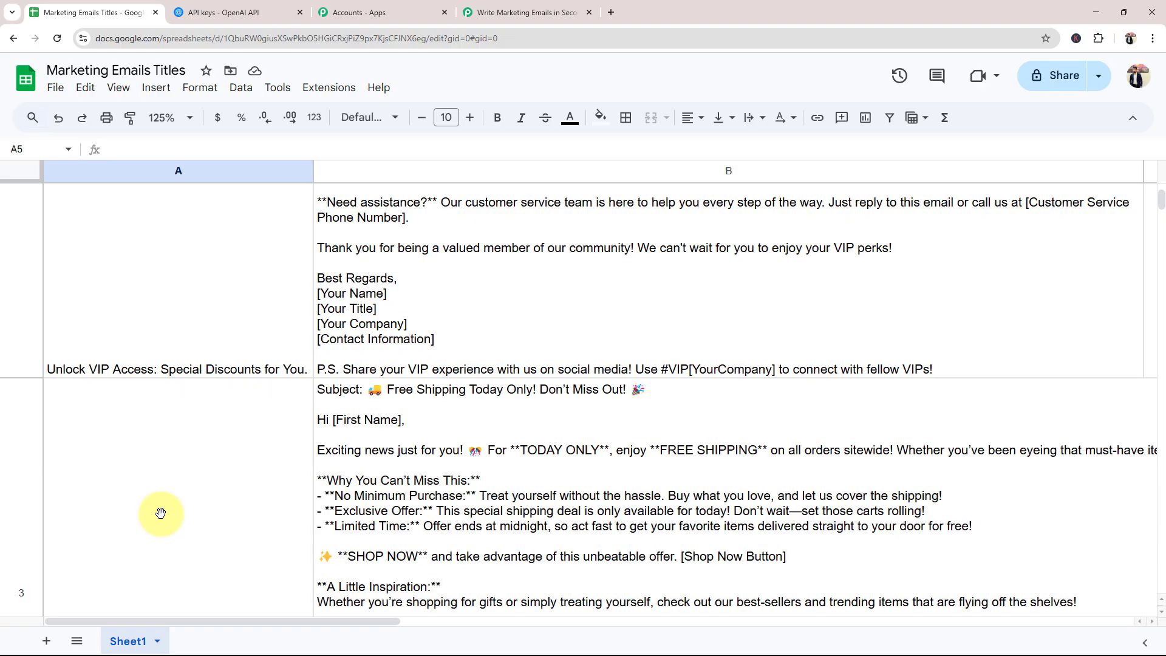
scroll(161, 513, down, 4)
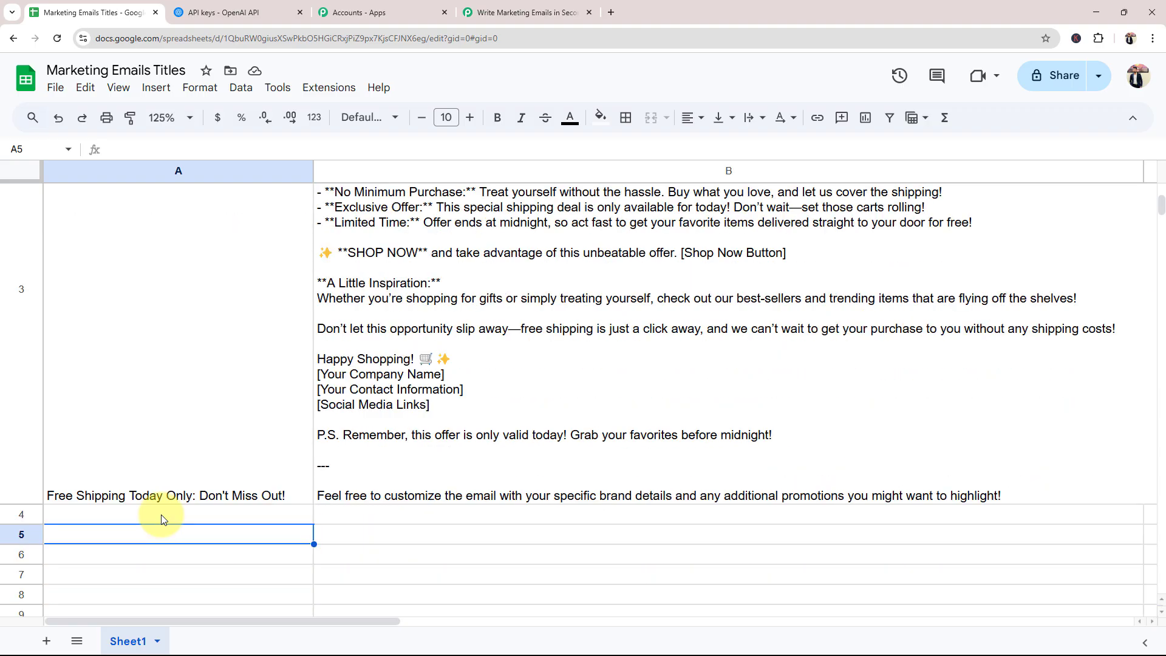
click(484, 455)
scroll(484, 456, up, 2)
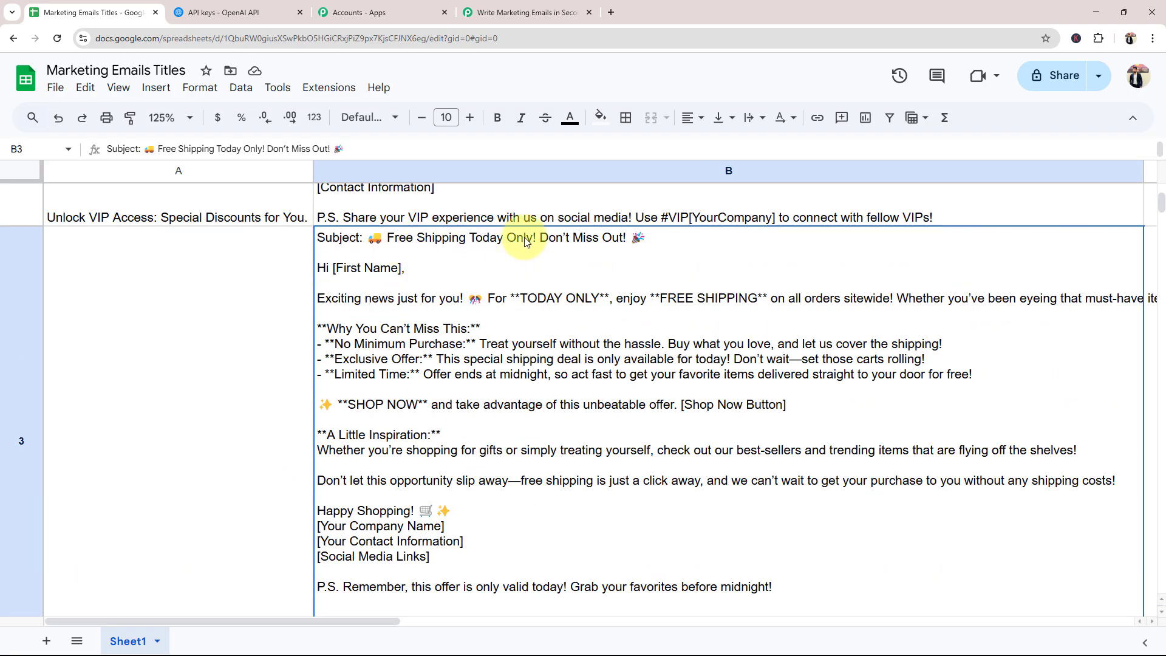
click(225, 473)
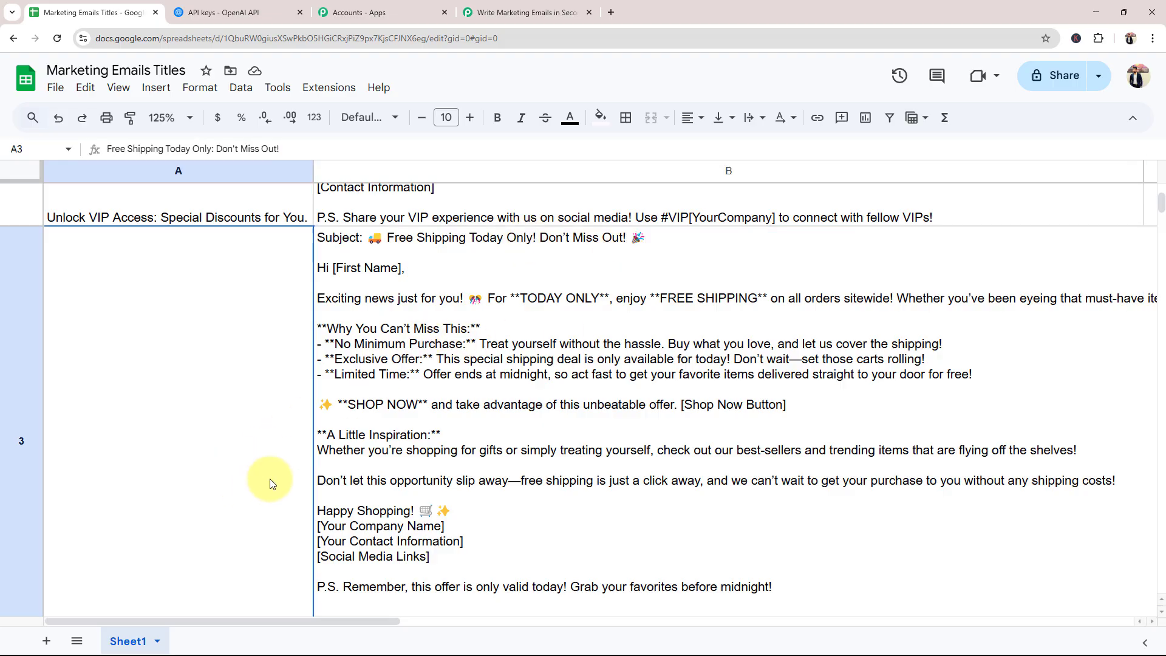
scroll(252, 481, down, 1)
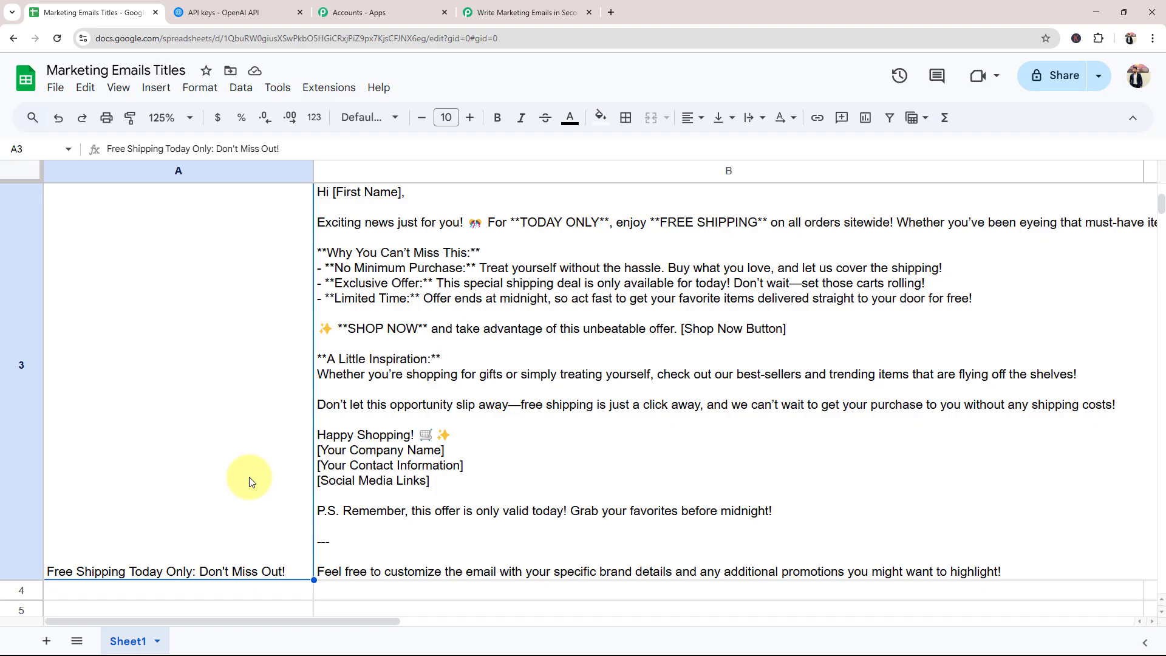
click(522, 12)
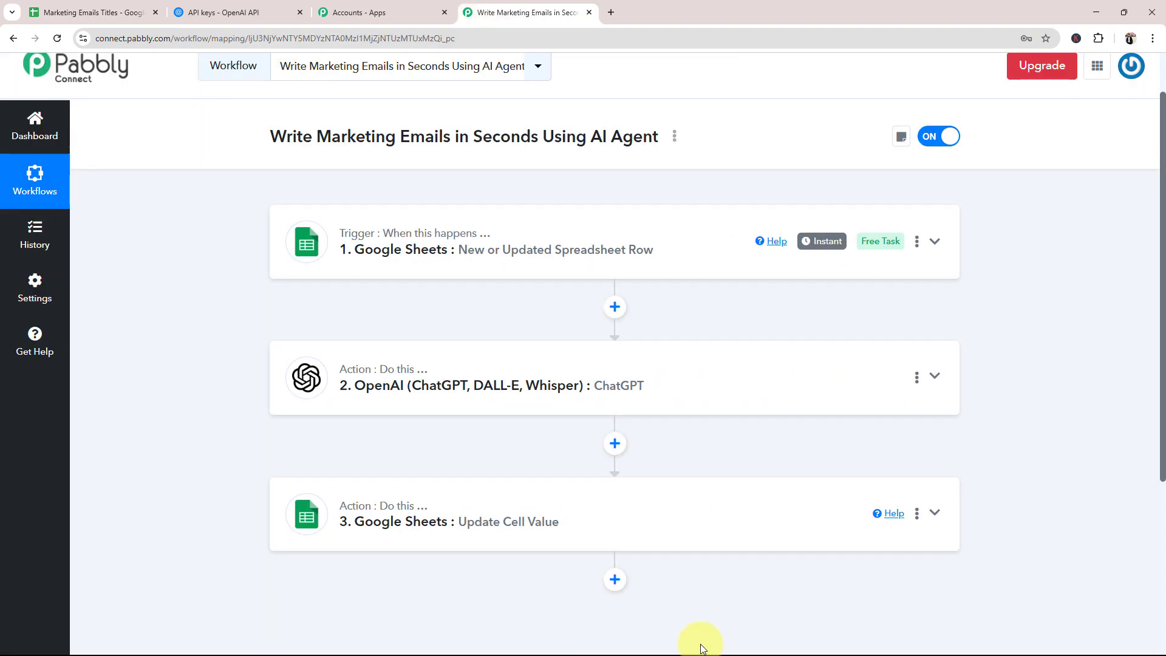